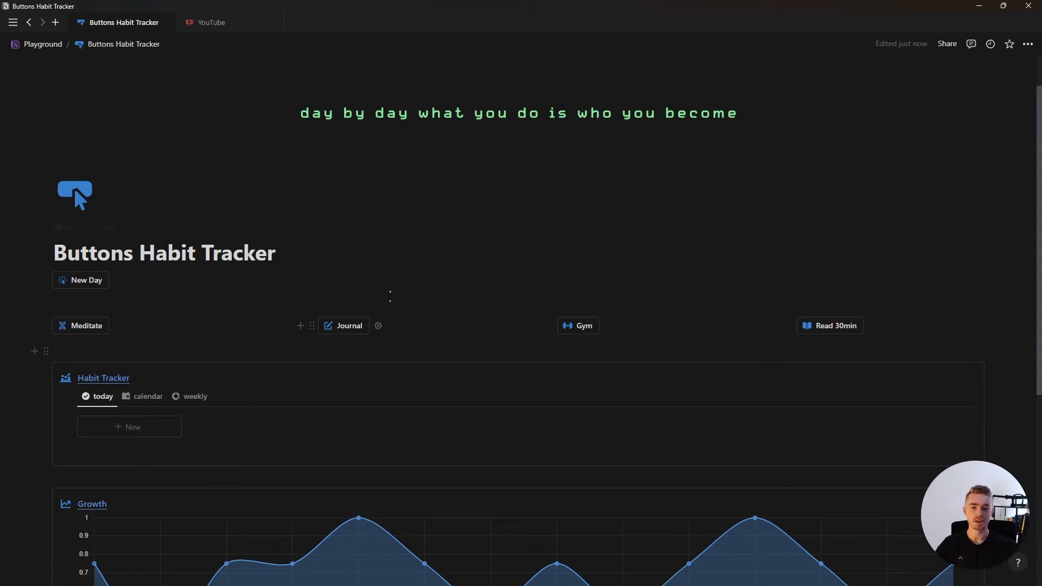
- Start a new day entry and mark Meditate, Journal and Gym as done
left_click(84, 281)
left_click(85, 332)
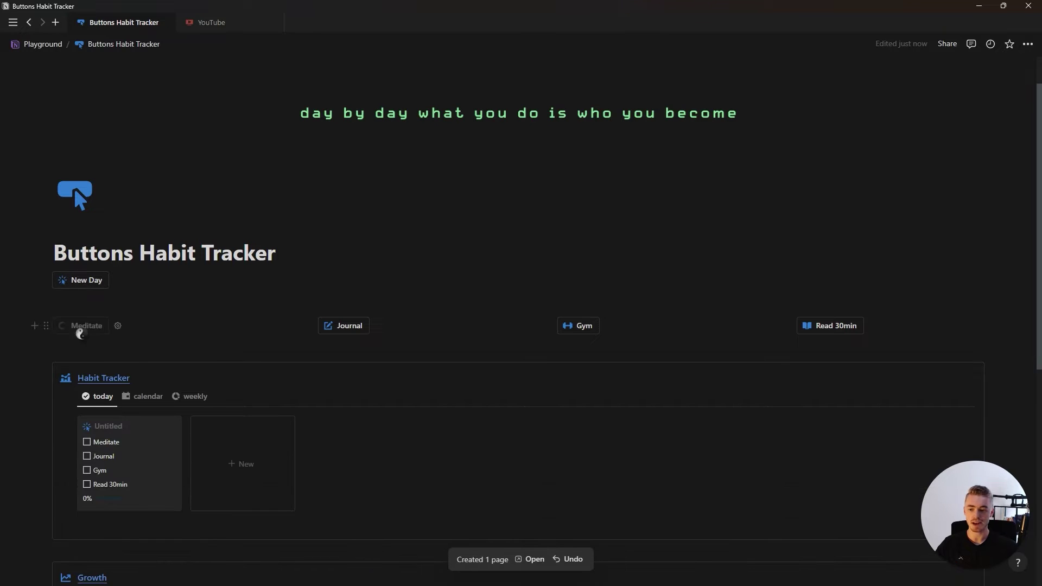
left_click(352, 328)
left_click(558, 332)
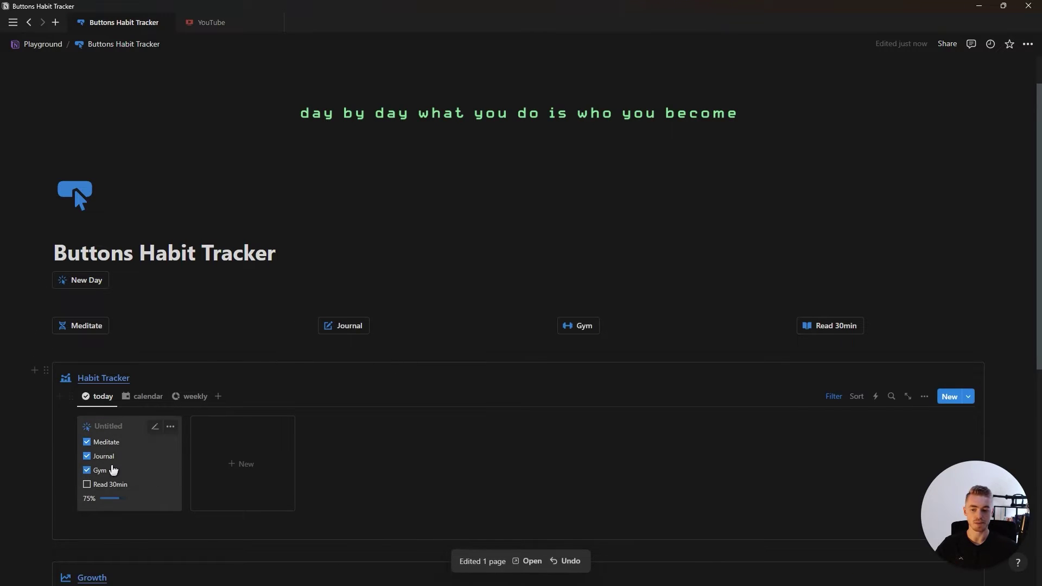
scroll(256, 314, "down", 6)
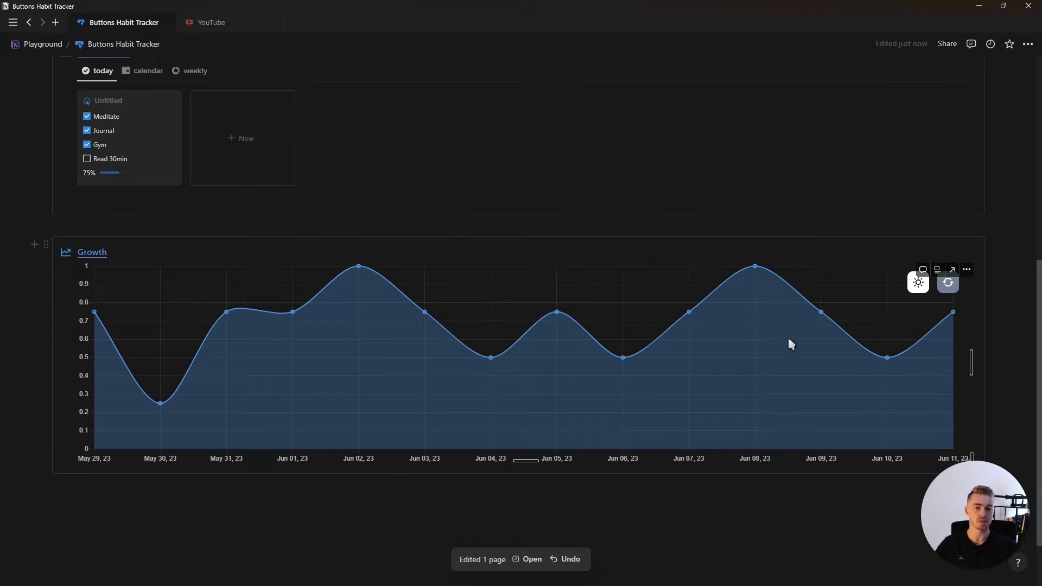
- Switch the habit database between calendar, weekly and today views
left_click(143, 71)
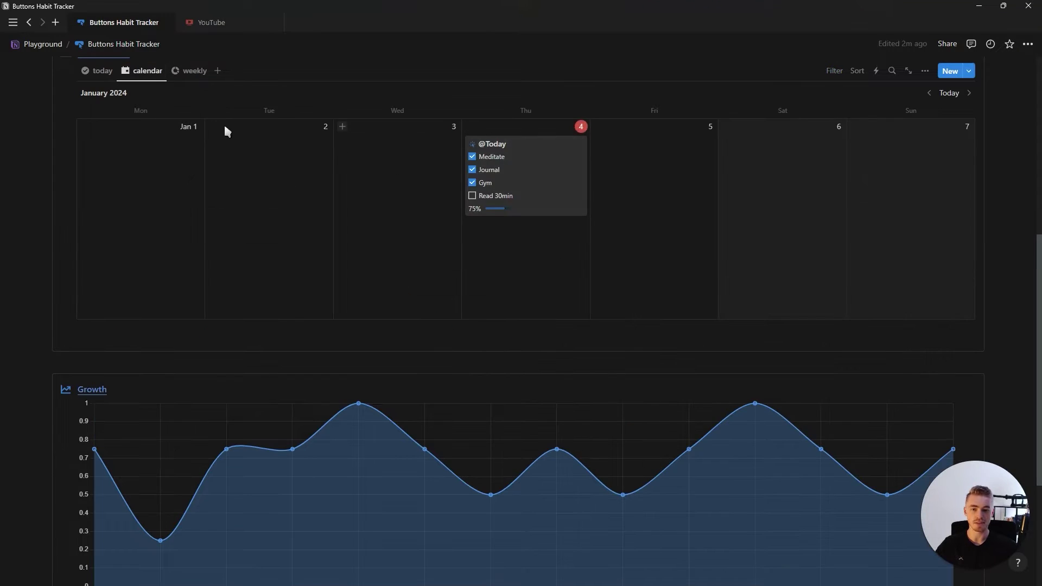
left_click(187, 72)
left_click(98, 70)
- Open today's entry as a page, look through it, and close it
left_click(160, 137)
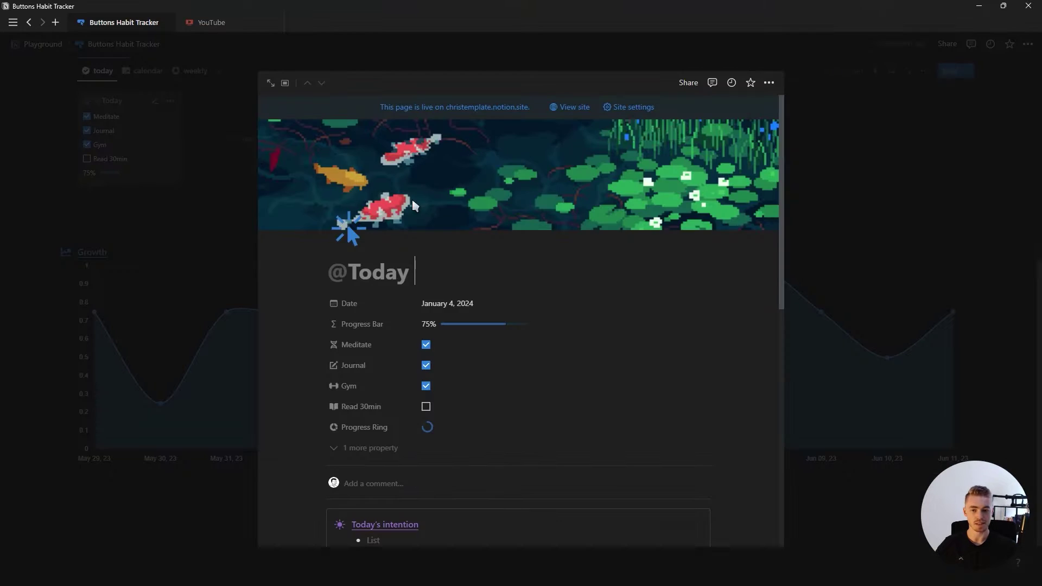
scroll(604, 314, "down", 6)
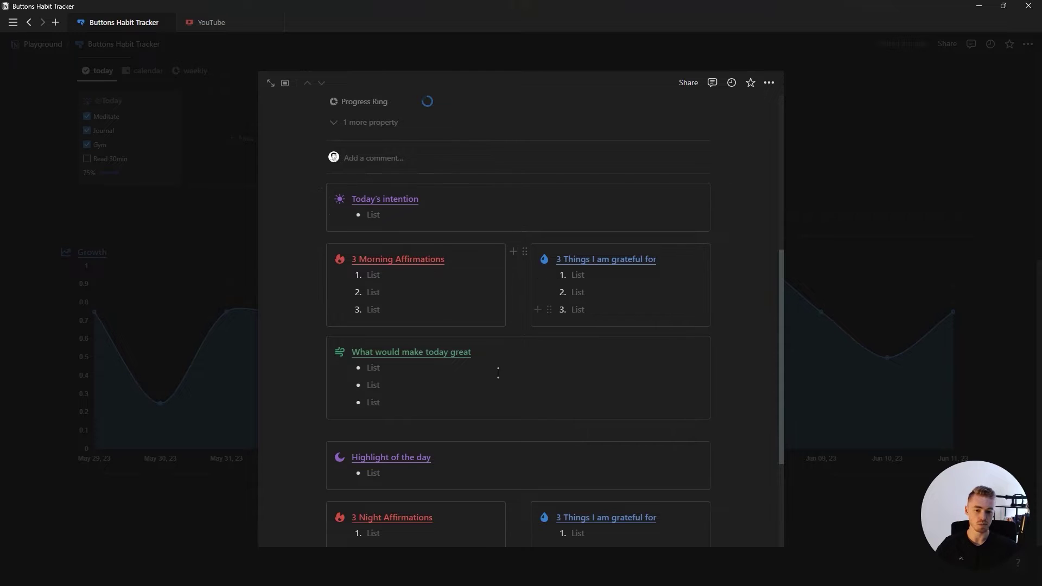
scroll(581, 377, "down", 3)
scroll(581, 377, "up", 4)
left_click(307, 369)
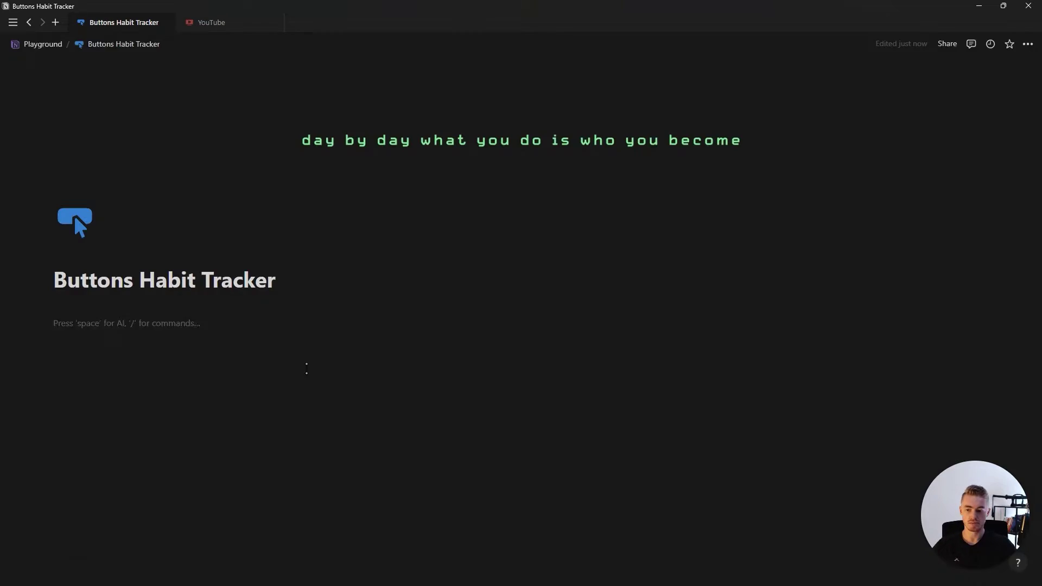
- Insert a table with a new database named Habit Tracker via /table
type("/tab")
left_click(186, 421)
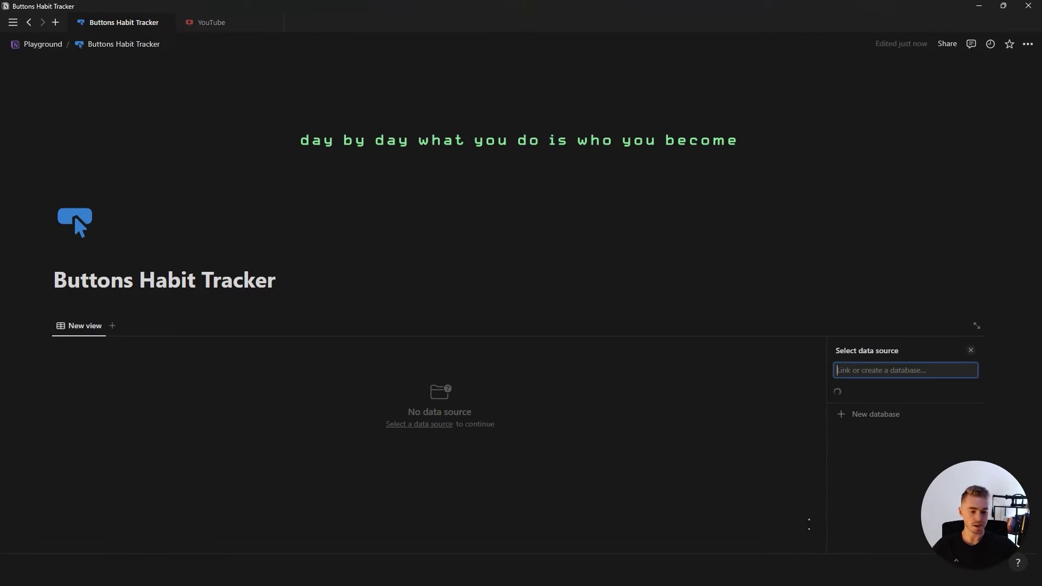
left_click(852, 541)
type("Habit Tracker")
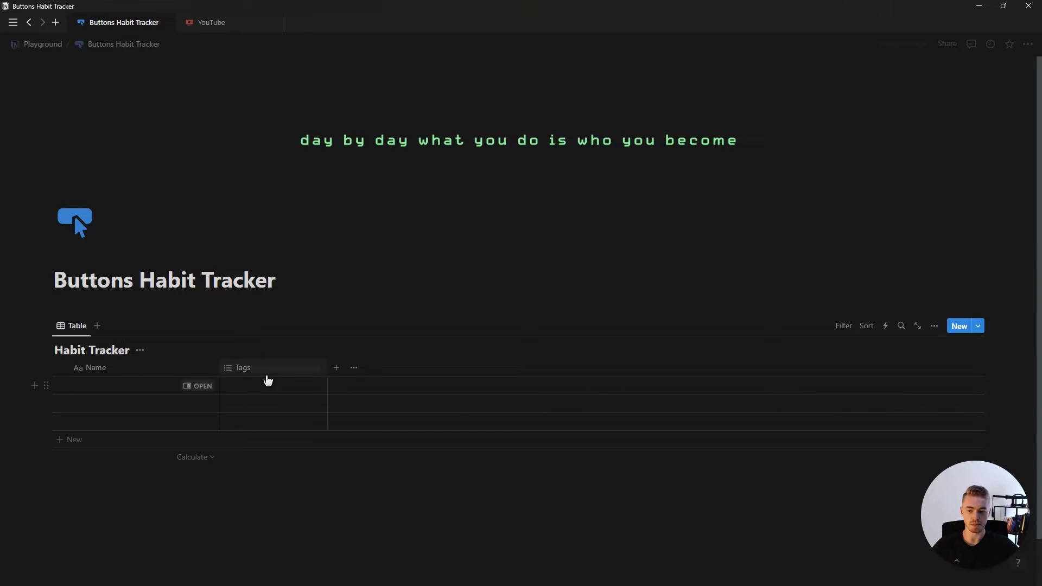
- Hide the Habit Tracker title and delete the Tags property
left_click(140, 350)
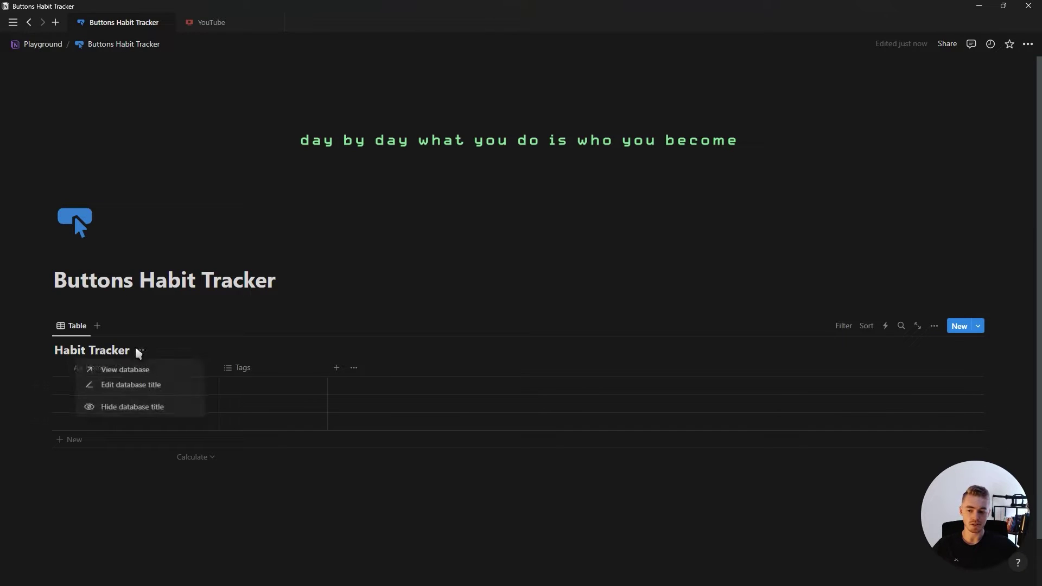
left_click(139, 405)
left_click(242, 346)
left_click(281, 509)
key("Return")
- Rename the table view to 'today' and give it a checkmark icon
left_click(73, 328)
left_click(91, 348)
type("today")
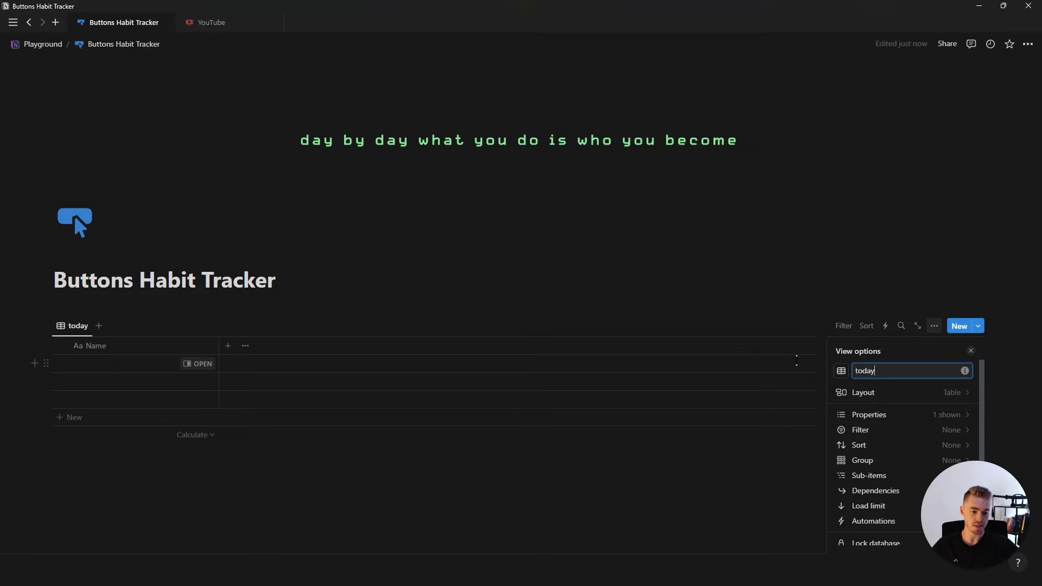
left_click(842, 371)
left_click(781, 459)
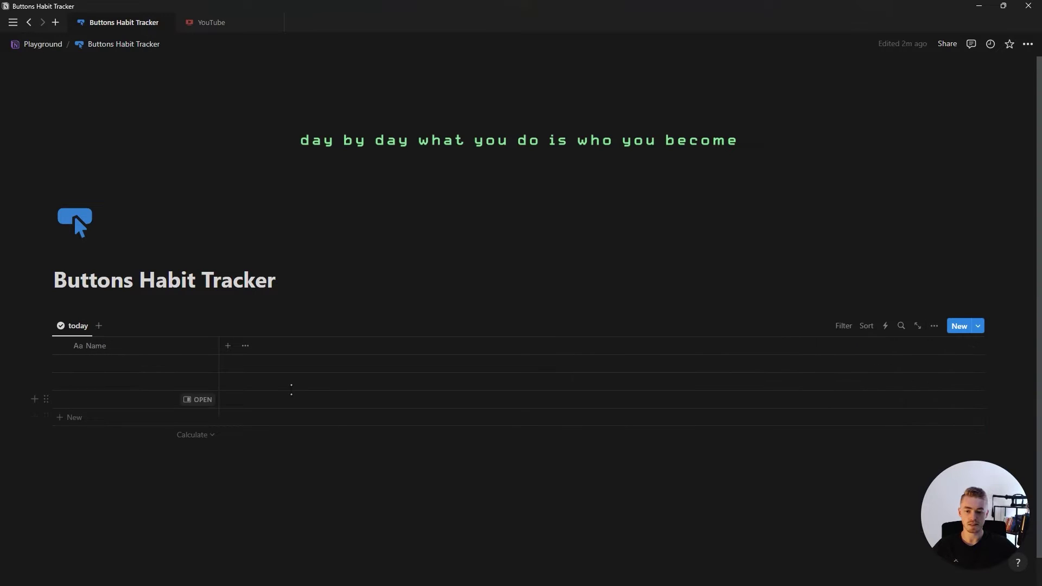
left_click(225, 348)
- Add a Meditate checkbox property and duplicate it as Workout
left_click(859, 477)
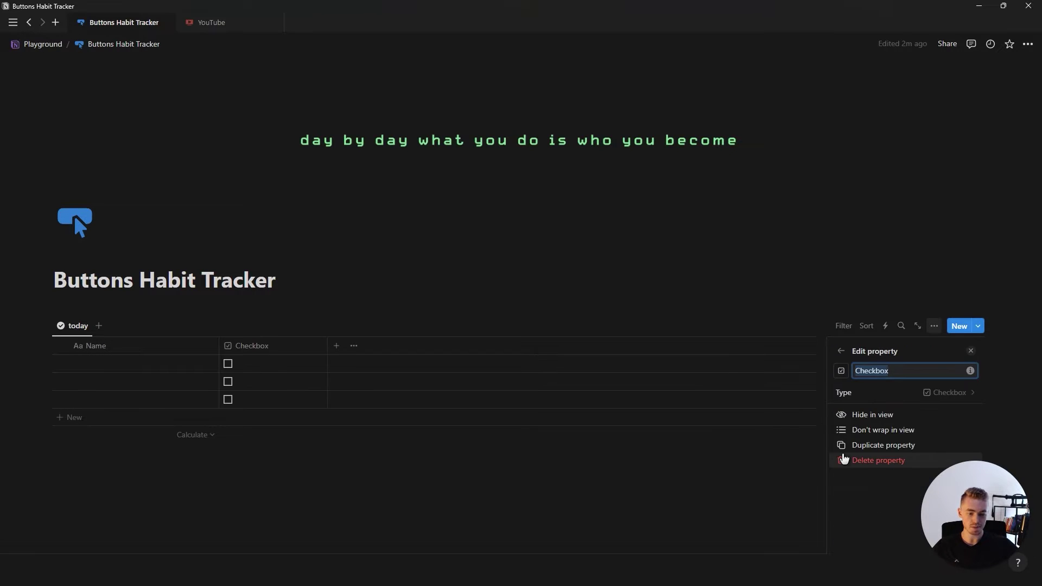
type("Meditate")
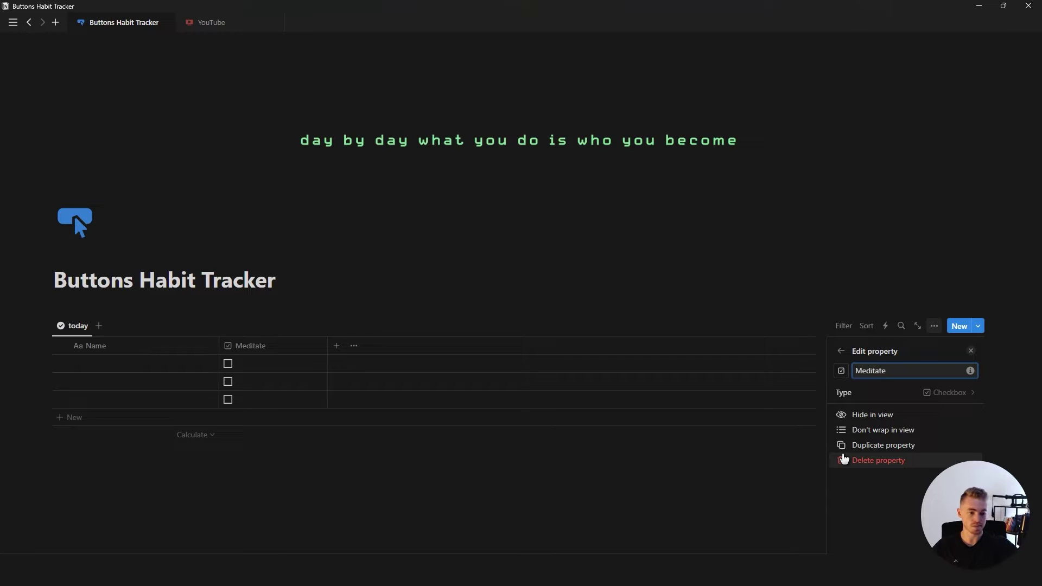
left_click(885, 446)
type("Workout")
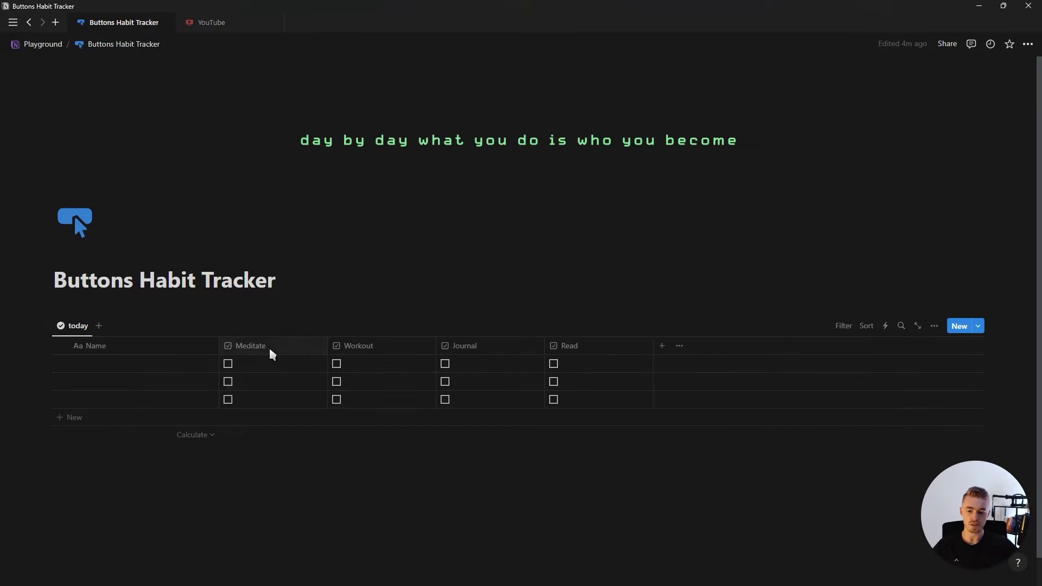
- Set header icons on Meditate and Workout, using a dumbbell for Workout
left_click(268, 346)
left_click(234, 369)
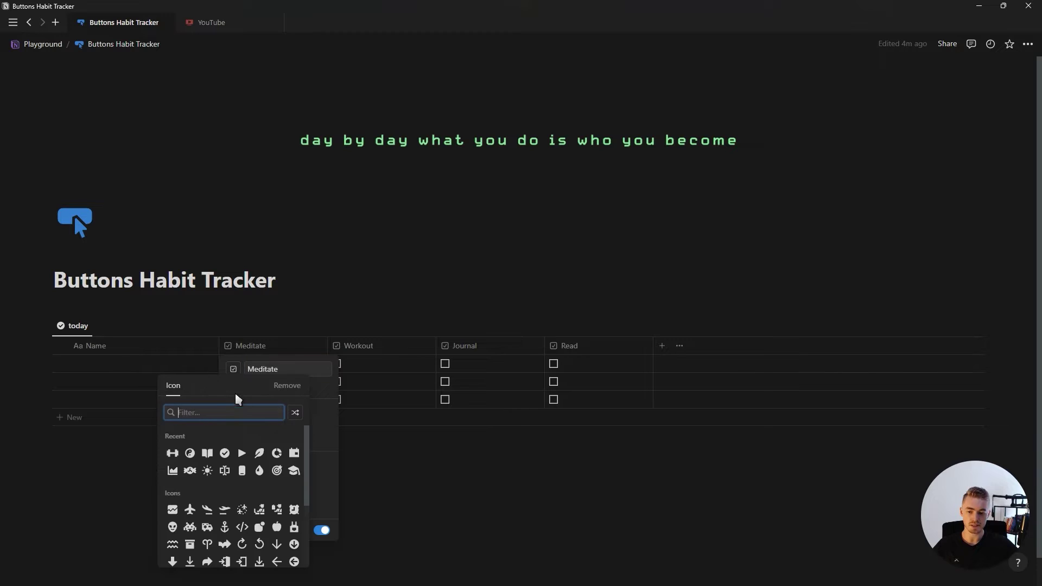
left_click(191, 449)
left_click(358, 346)
left_click(358, 345)
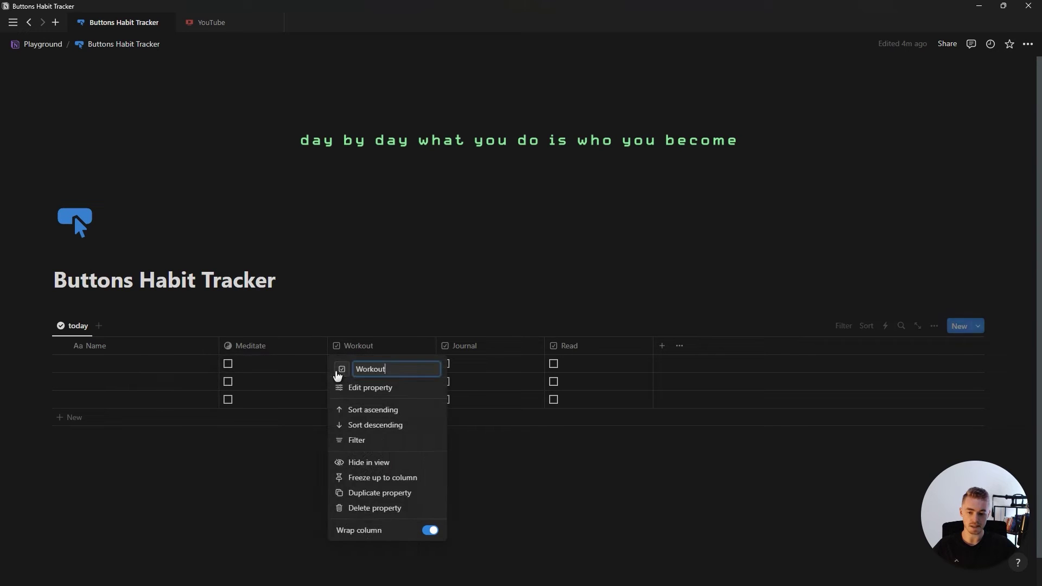
left_click(337, 373)
left_click(293, 460)
left_click(303, 365)
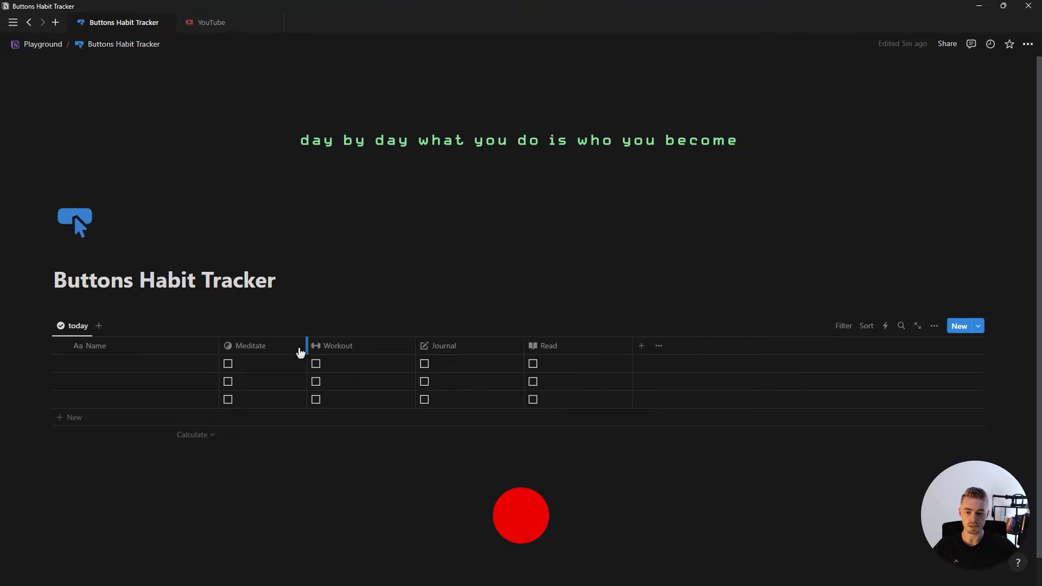
- Narrow the Meditate, Workout, Journal and Read columns
left_click_drag(298, 348, 281, 349)
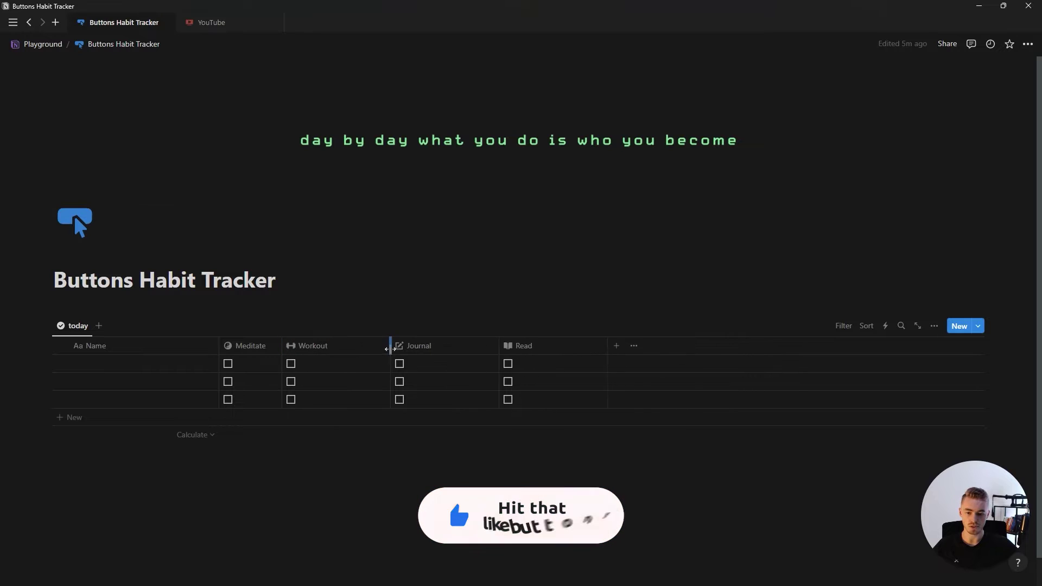
left_click_drag(390, 348, 336, 348)
left_click_drag(445, 348, 396, 348)
left_click_drag(503, 347, 448, 348)
left_click(456, 345)
- Add a formula property named Daily Progress
left_click(867, 478)
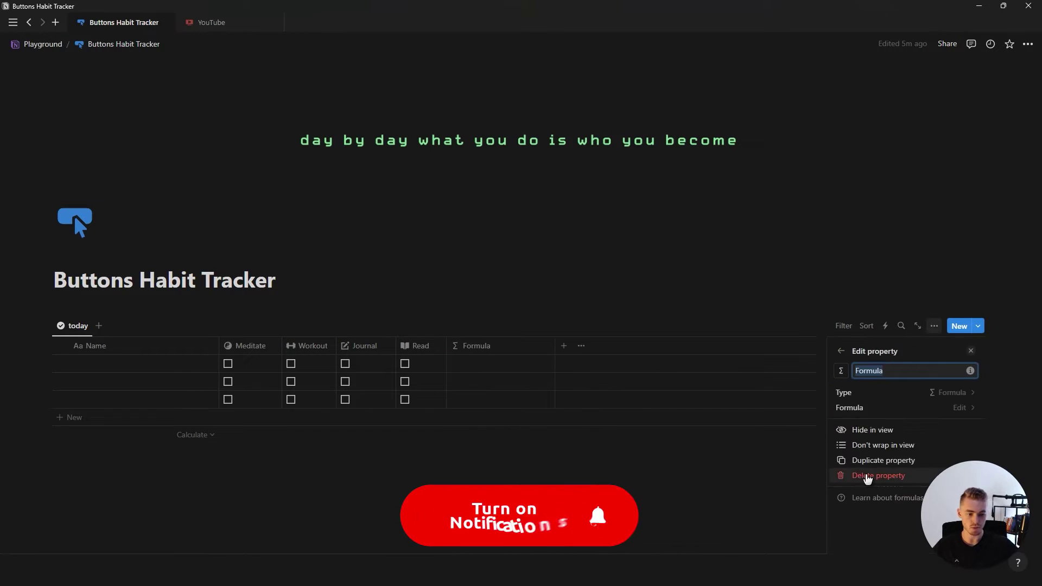
type("Daily Pro")
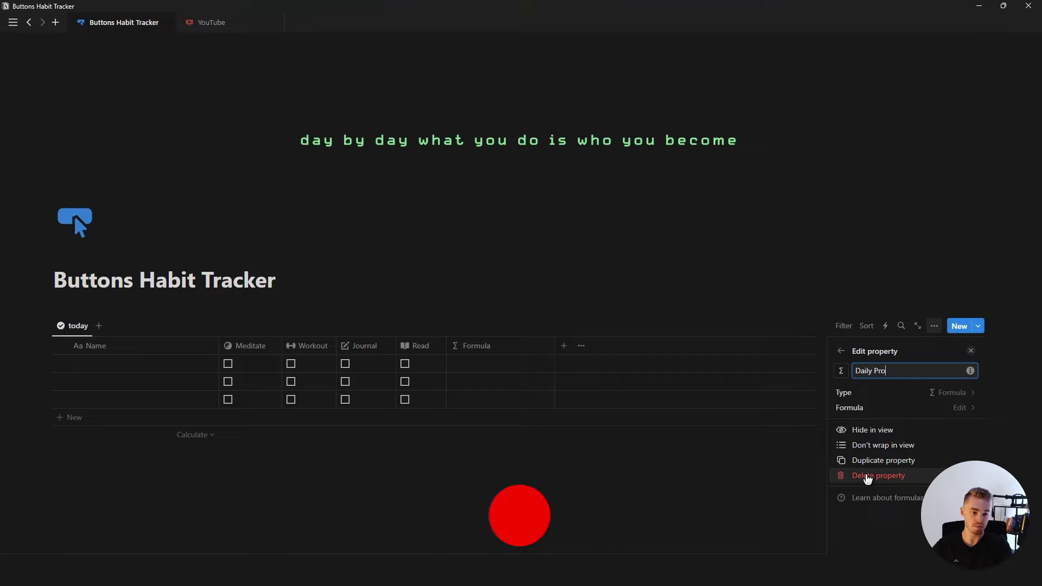
type("gress")
left_click(893, 408)
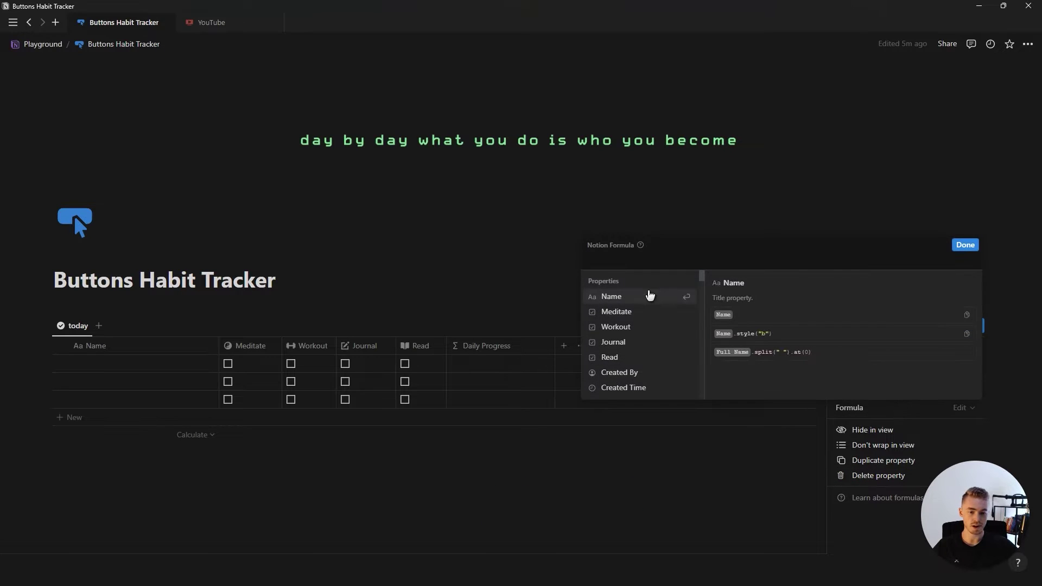
- Sum Meditate and Workout, converted to numbers, in the Daily Progress formula
left_click(621, 312)
type(".t")
key("Return")
type("+")
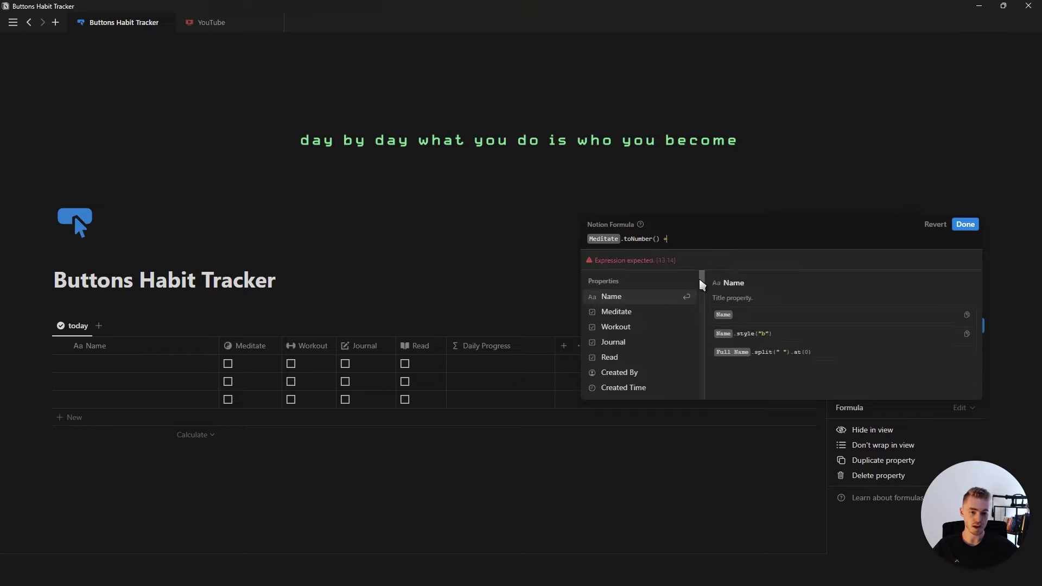
key("shift+Return")
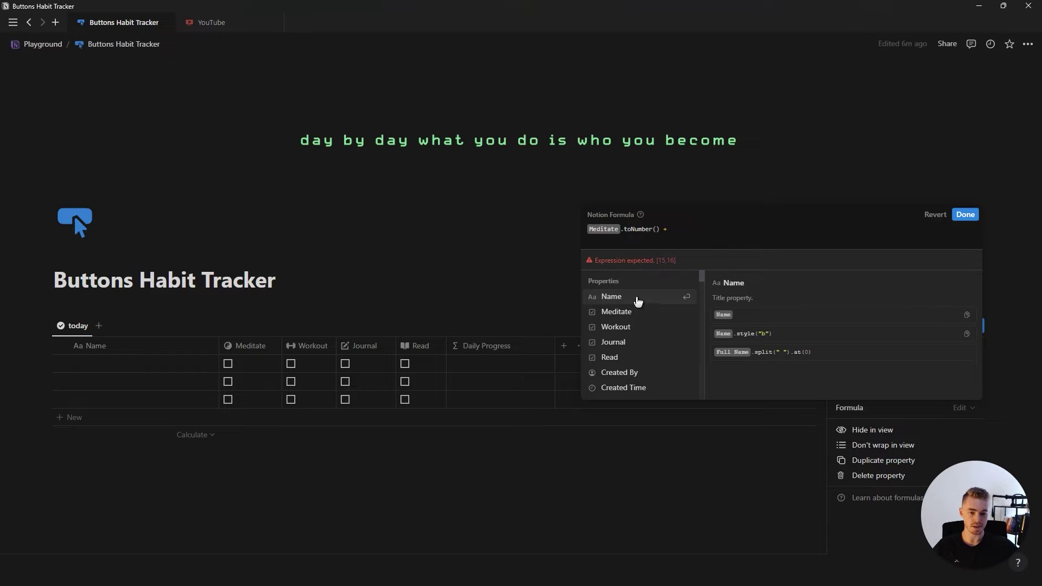
left_click(616, 326)
type(".t")
key("Return")
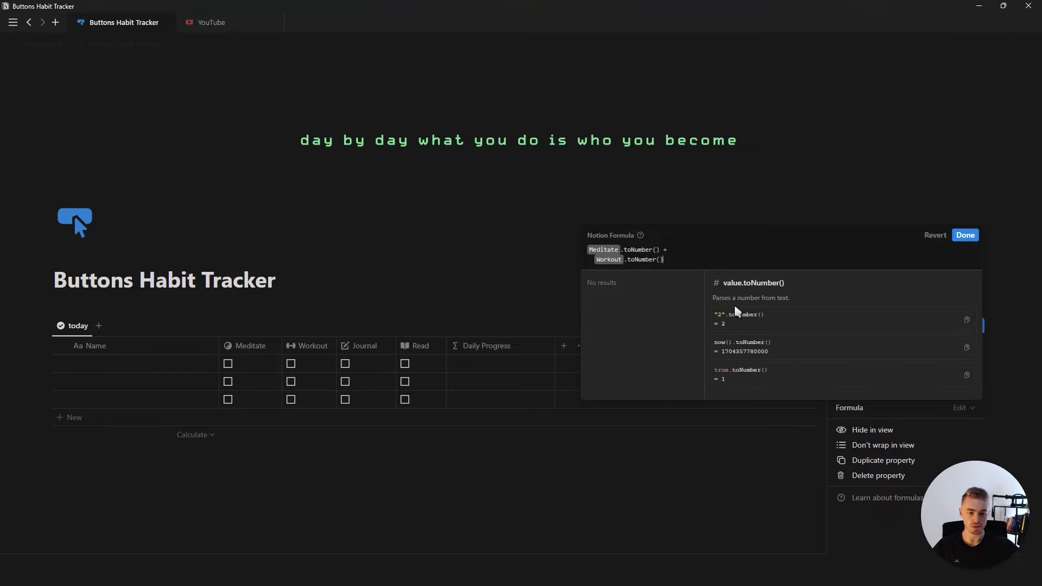
type("+")
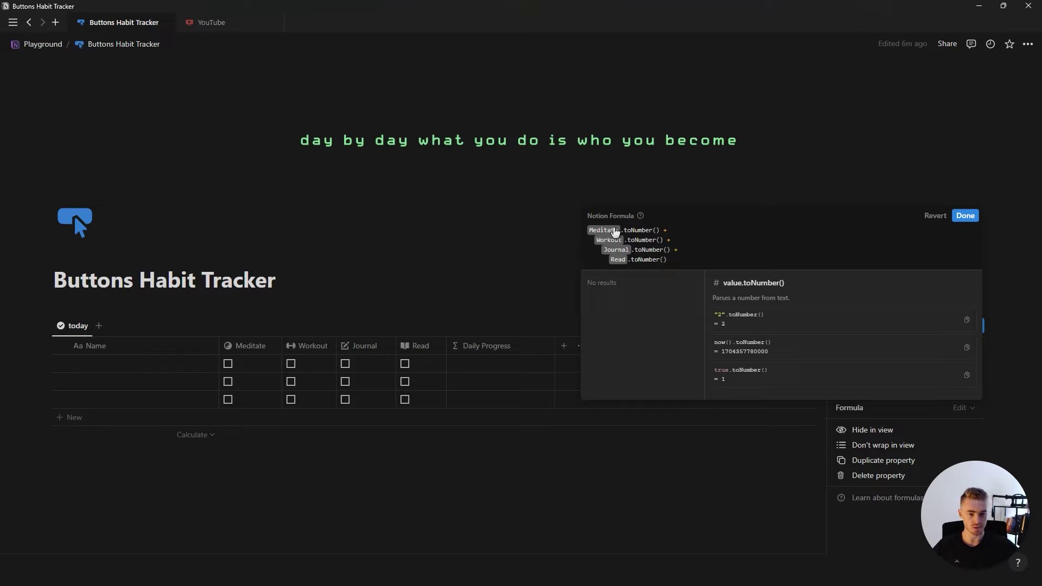
- Divide the sum by 4 and wrap it as round((...)*100)/100
left_click(588, 232)
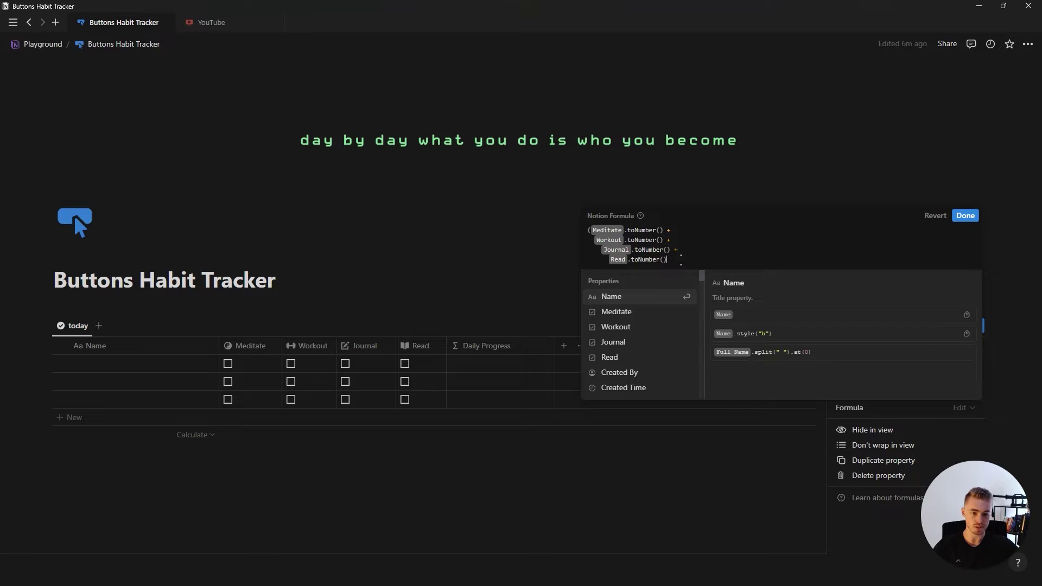
type(")/")
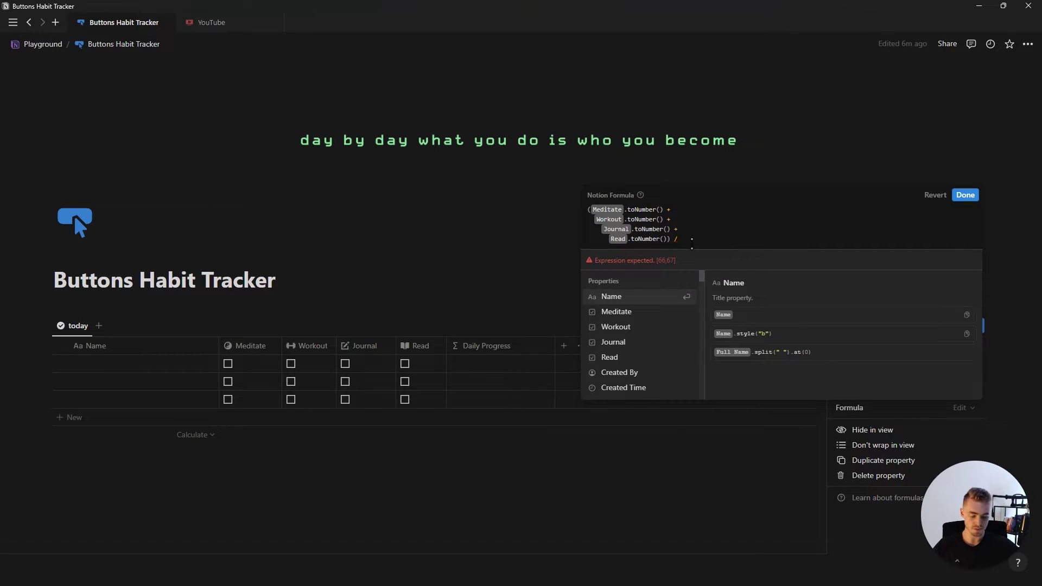
type("4")
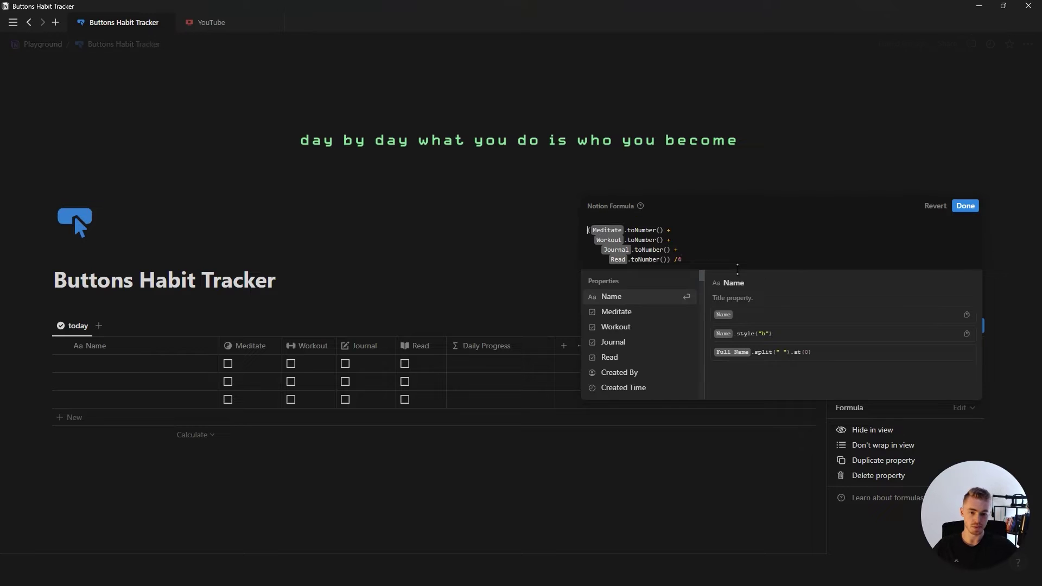
type("round((")
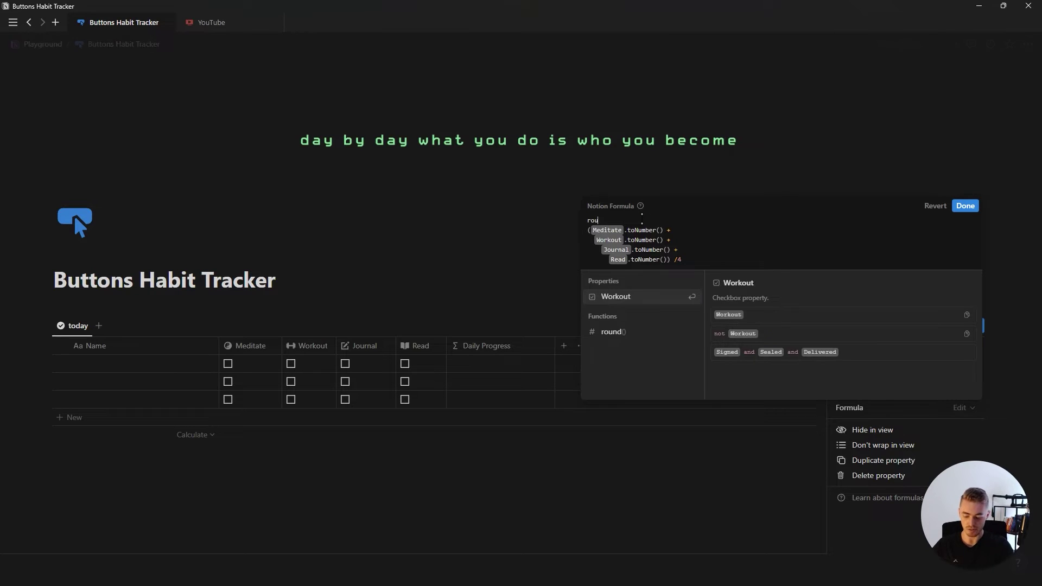
left_click(691, 239)
key("Return")
type(")*1")
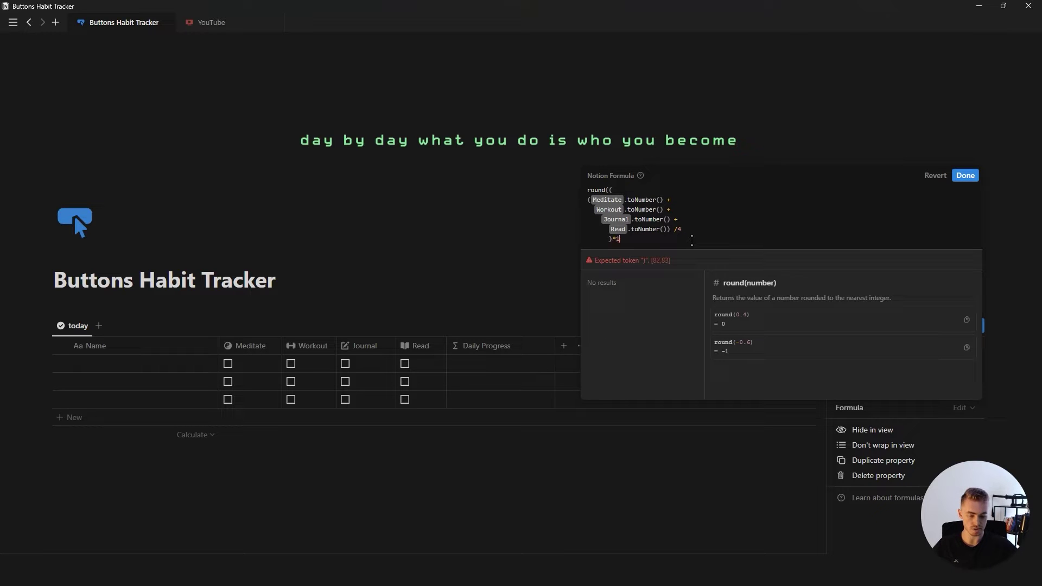
type("00)/100")
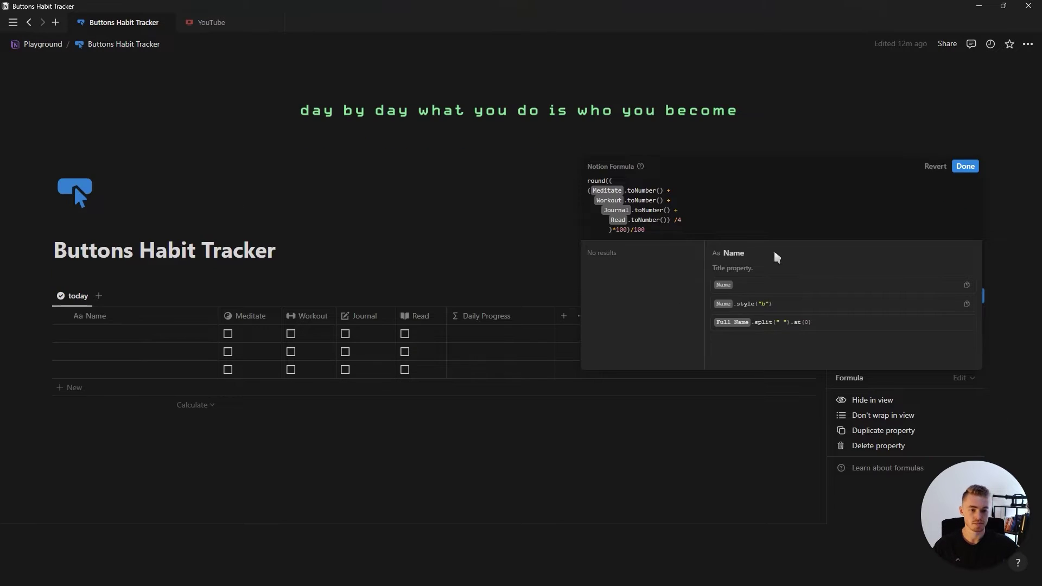
left_click(964, 167)
- Format Daily Progress as Percent shown as blue bars, and tick Workout on entry three
left_click(862, 394)
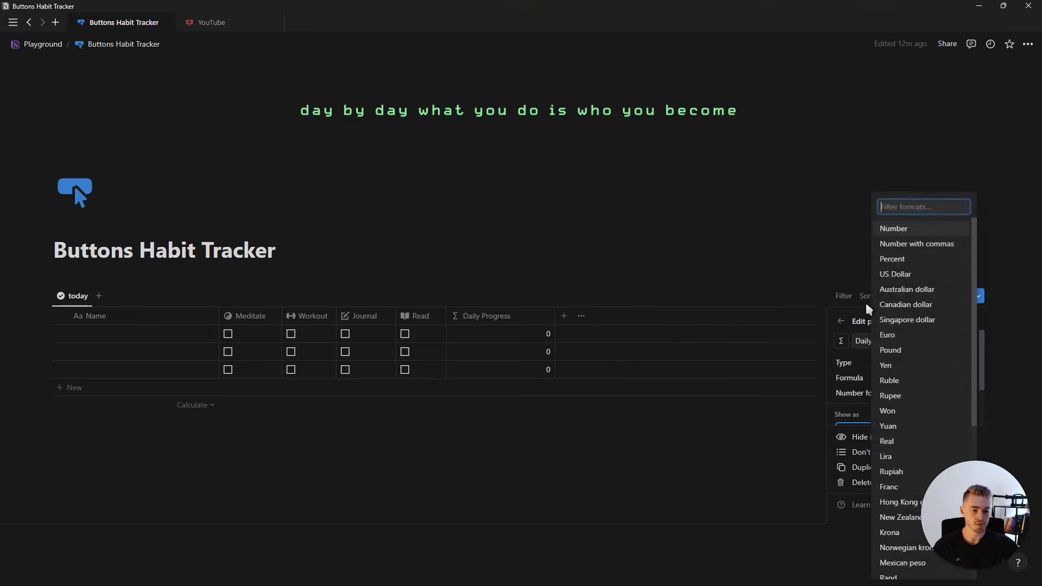
left_click(899, 267)
scroll(898, 375, "down", 2)
left_click(897, 379)
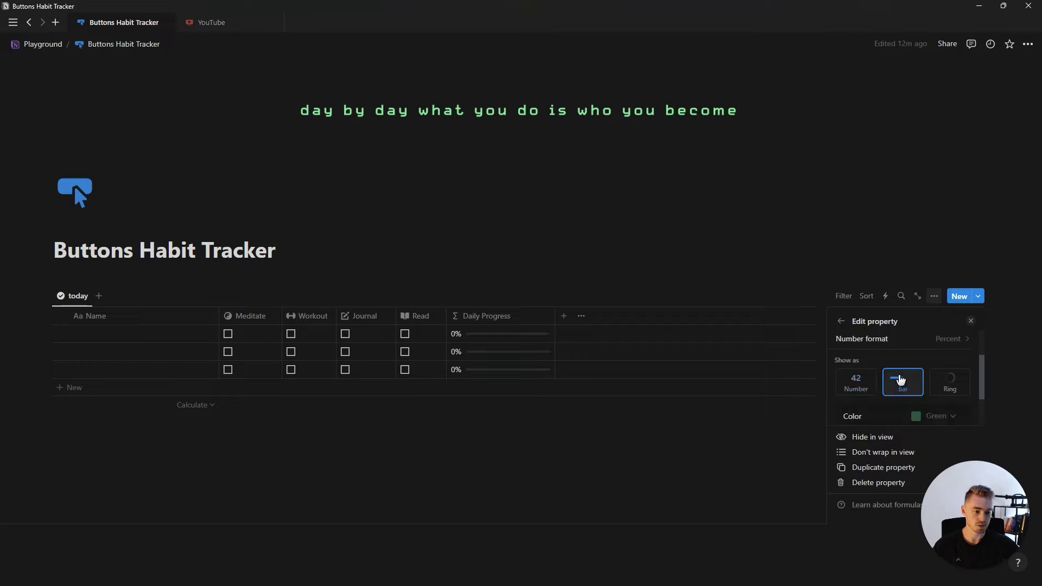
scroll(897, 379, "down", 1)
left_click(936, 363)
left_click(929, 474)
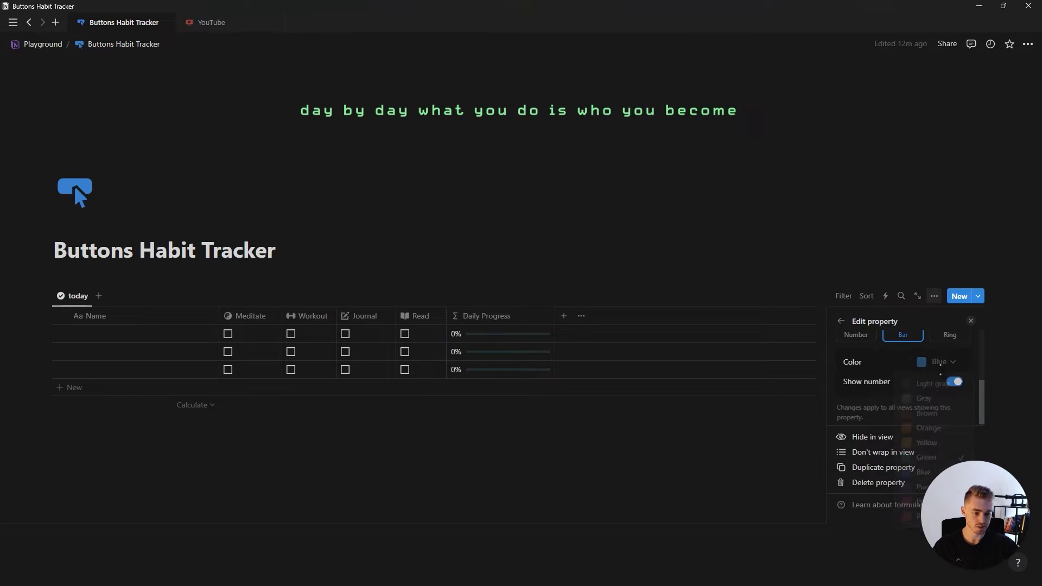
left_click(972, 322)
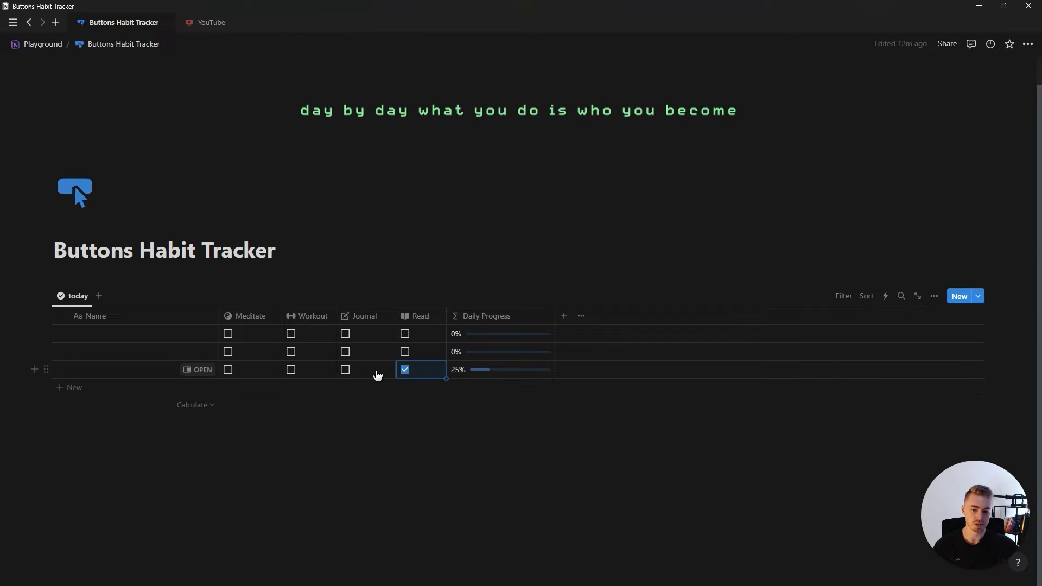
left_click(318, 370)
- Duplicate Daily Progress and rename the copy Progress Ring
scroll(512, 380, "up", 1)
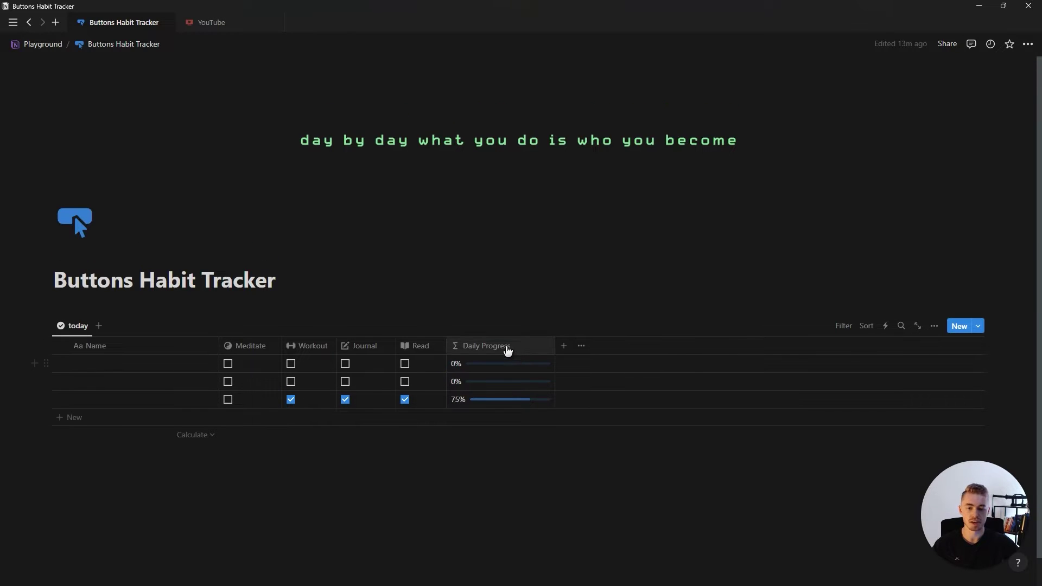
left_click(508, 350)
left_click(498, 493)
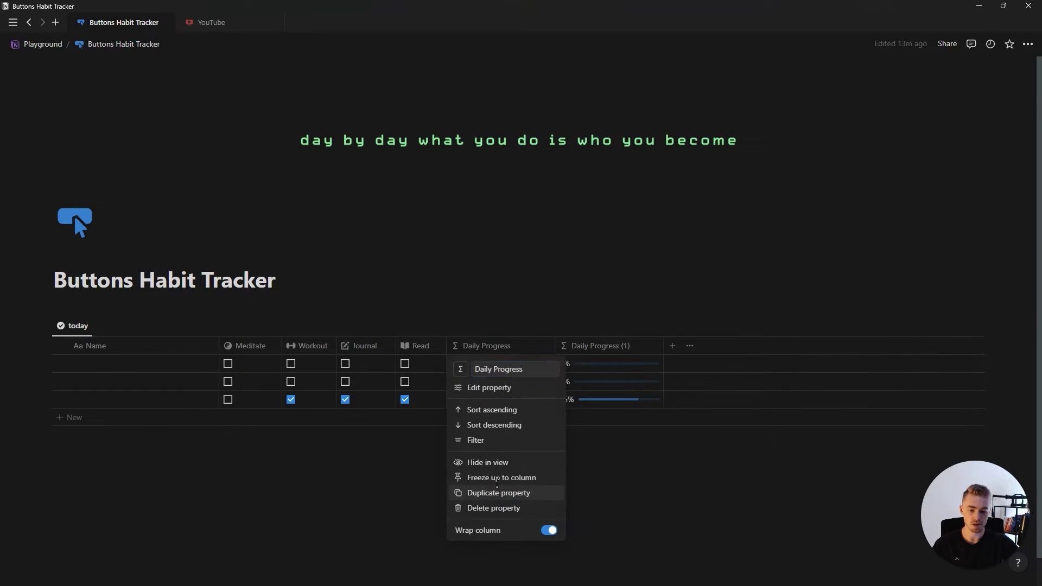
left_click(594, 347)
type("Progress Ring")
key("Return")
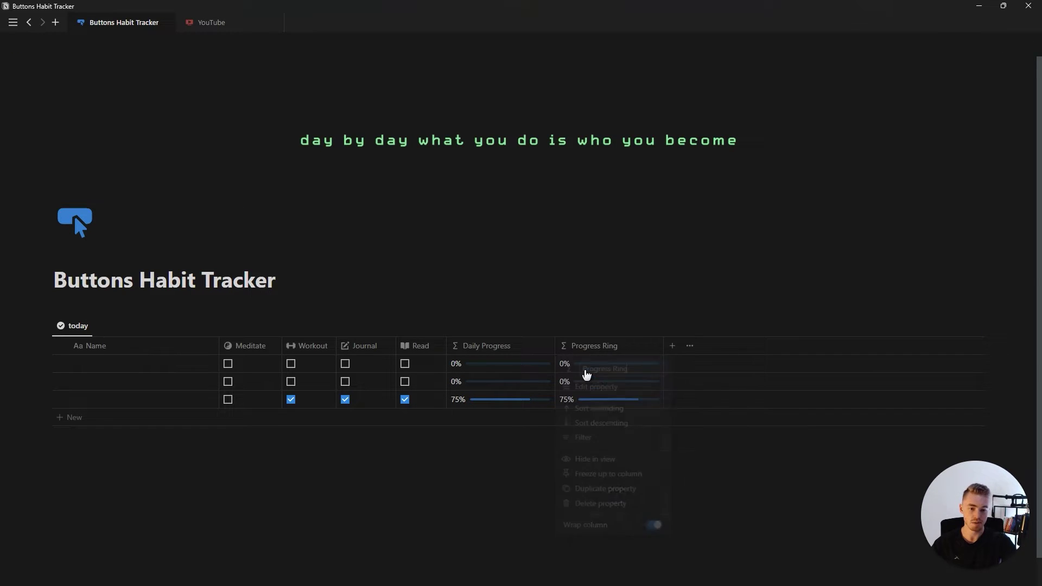
- Set Progress Ring to show its values as rings
left_click(591, 346)
left_click(610, 388)
scroll(911, 391, "down", 2)
left_click(944, 383)
scroll(940, 383, "down", 1)
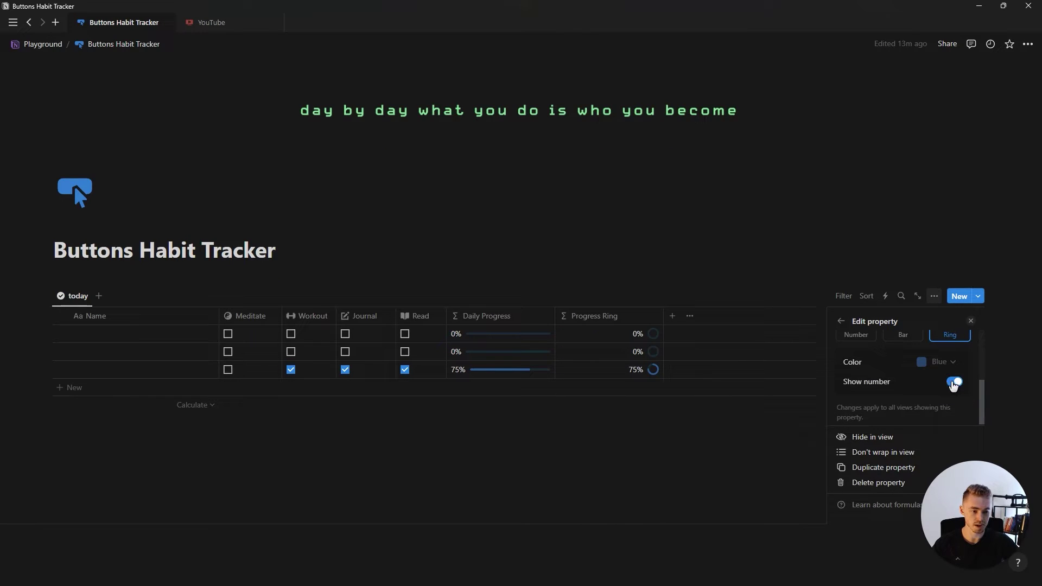
left_click(971, 322)
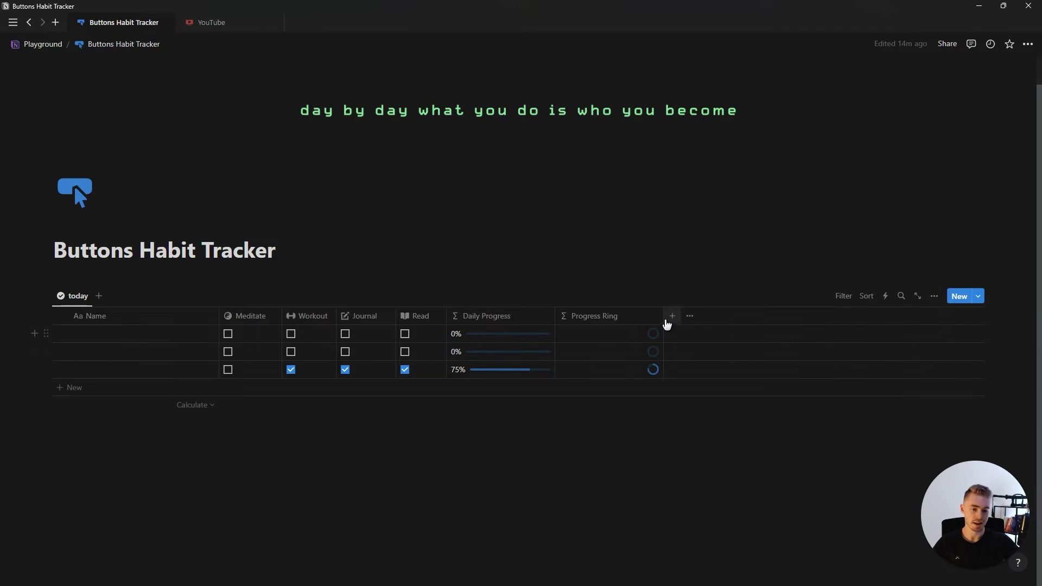
left_click(672, 316)
- Add a Date property to the database
type("da")
left_click(868, 381)
left_click(974, 325)
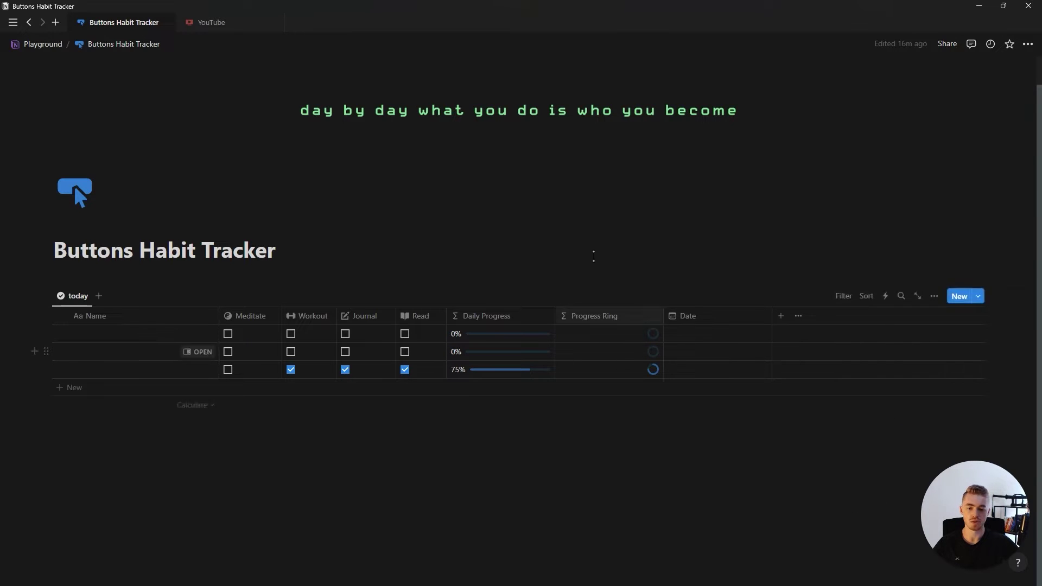
- Switch the today view to Gallery with no card preview and small cards
left_click(934, 297)
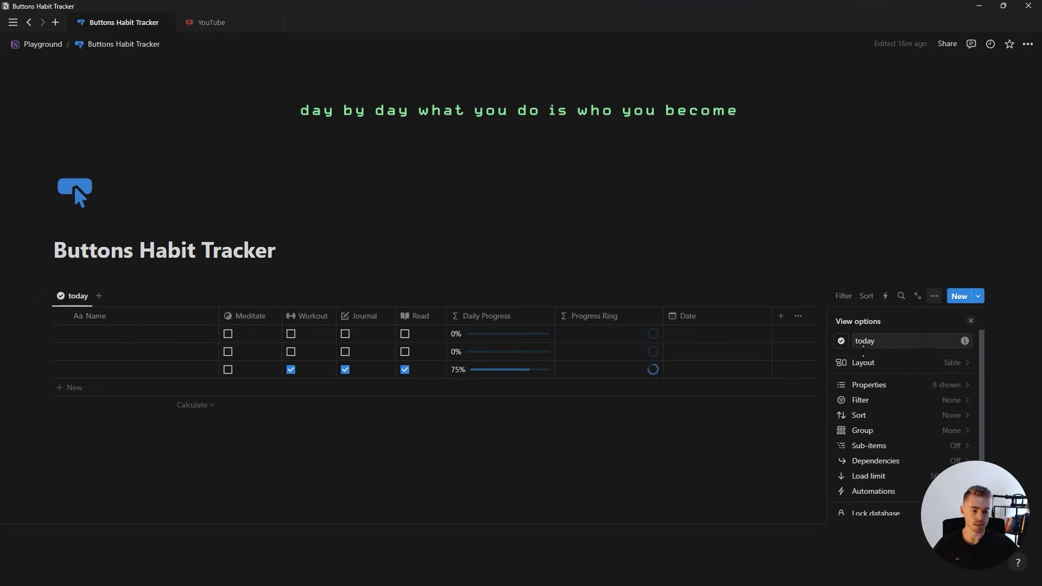
left_click(902, 363)
left_click(949, 389)
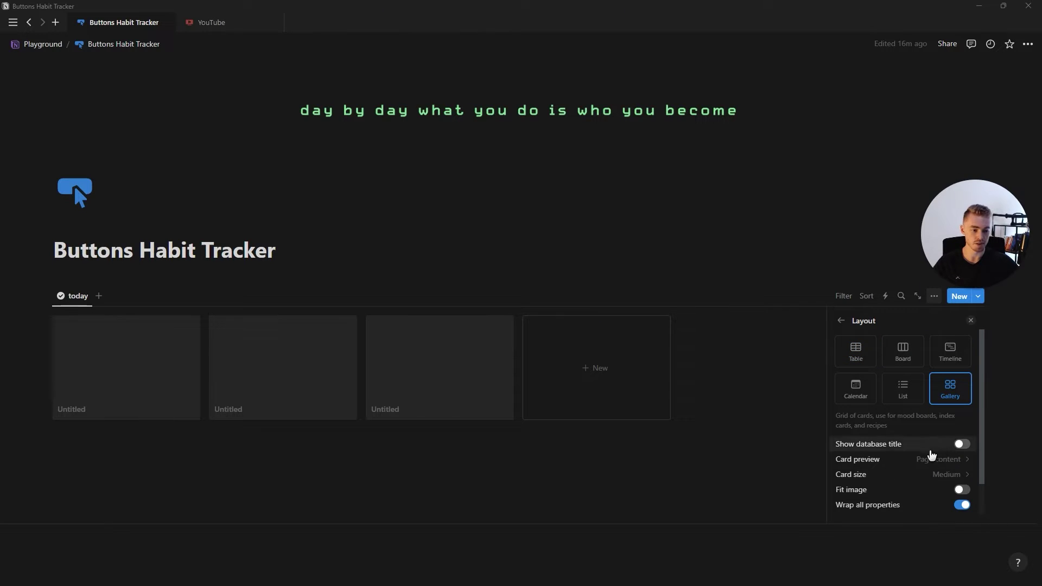
left_click(940, 459)
left_click(885, 479)
left_click(874, 477)
left_click(879, 494)
left_click(842, 324)
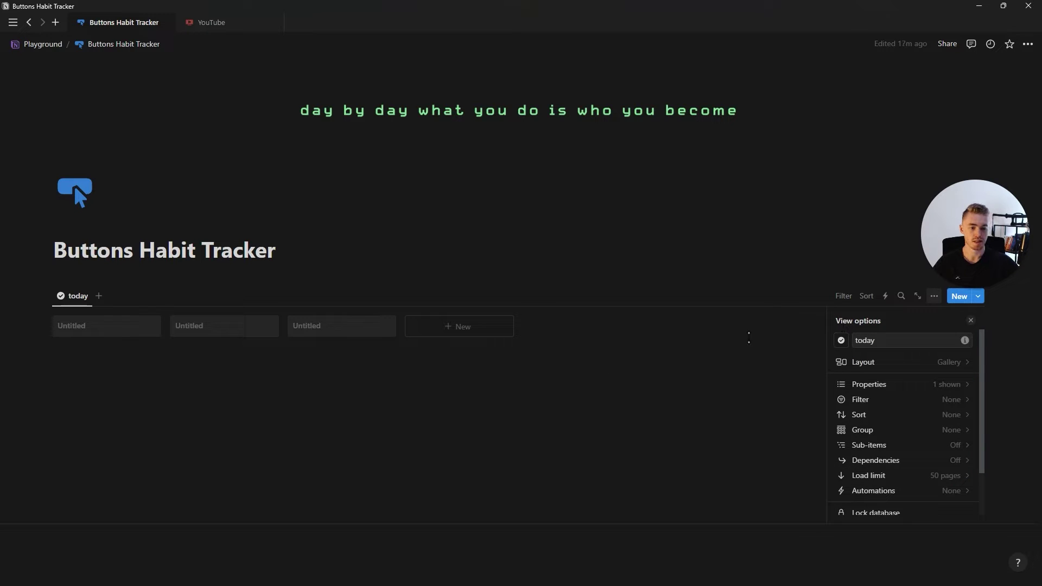
- Show Daily Progress, Journal, Meditate, Read and Workout on cards, Daily Progress last
left_click(913, 390)
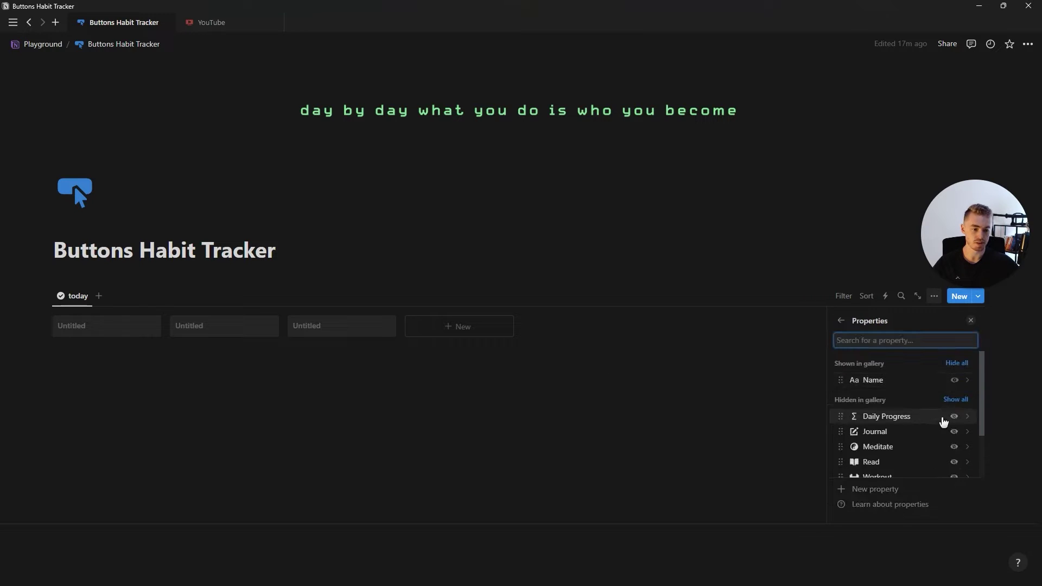
left_click(954, 417)
left_click(954, 432)
left_click(954, 447)
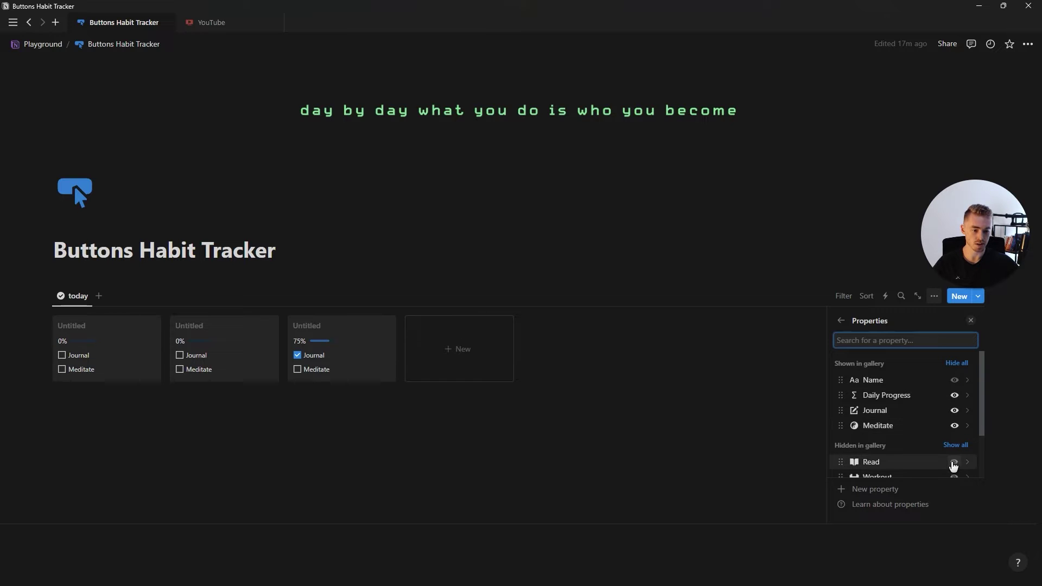
left_click(954, 462)
left_click(954, 479)
mouse_move(879, 402)
left_mouse_down()
mouse_move(879, 458)
mouse_move(879, 404)
mouse_move(884, 421)
left_mouse_up()
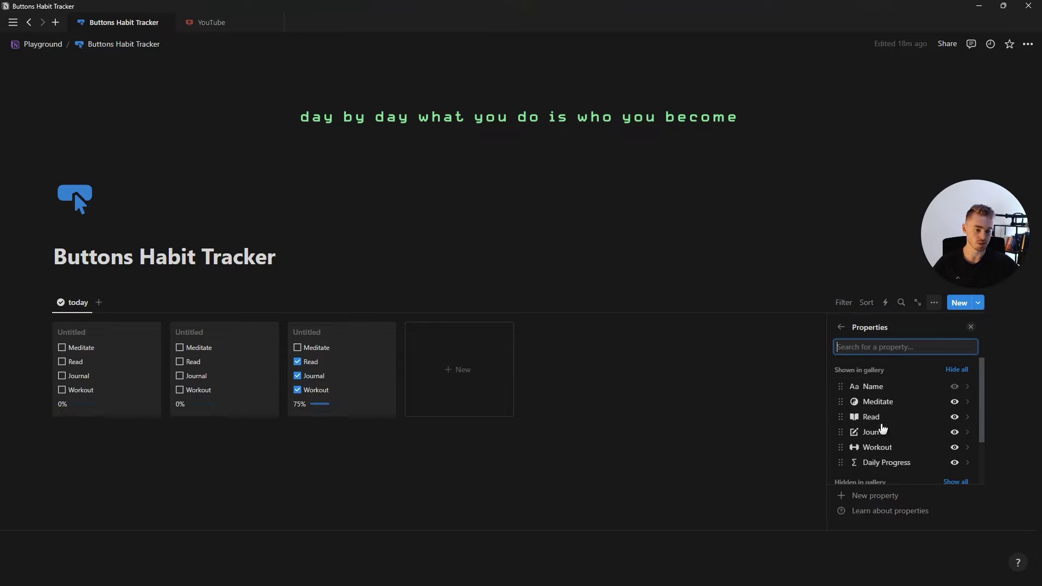
key("Escape")
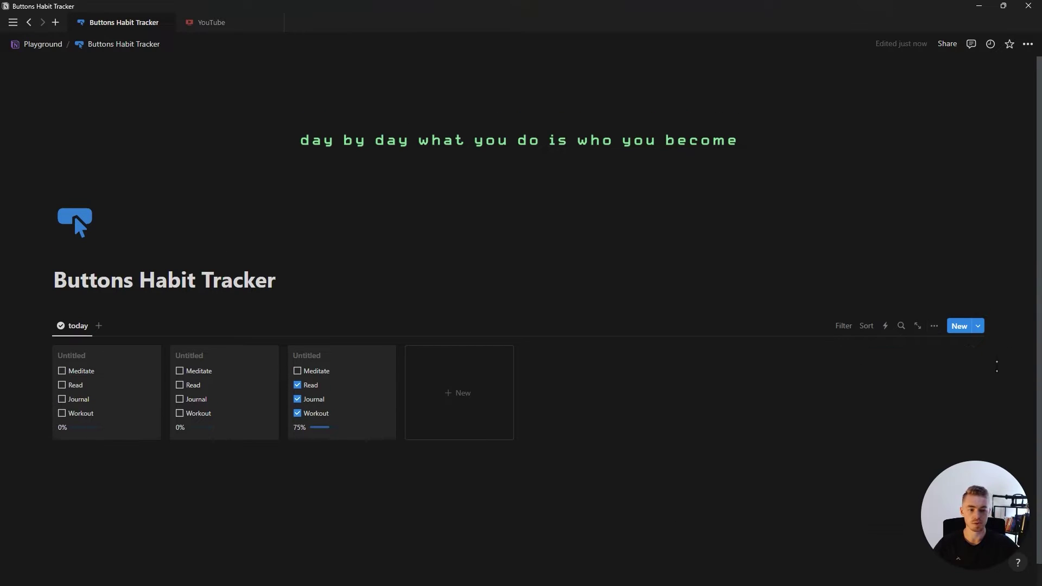
left_click(979, 327)
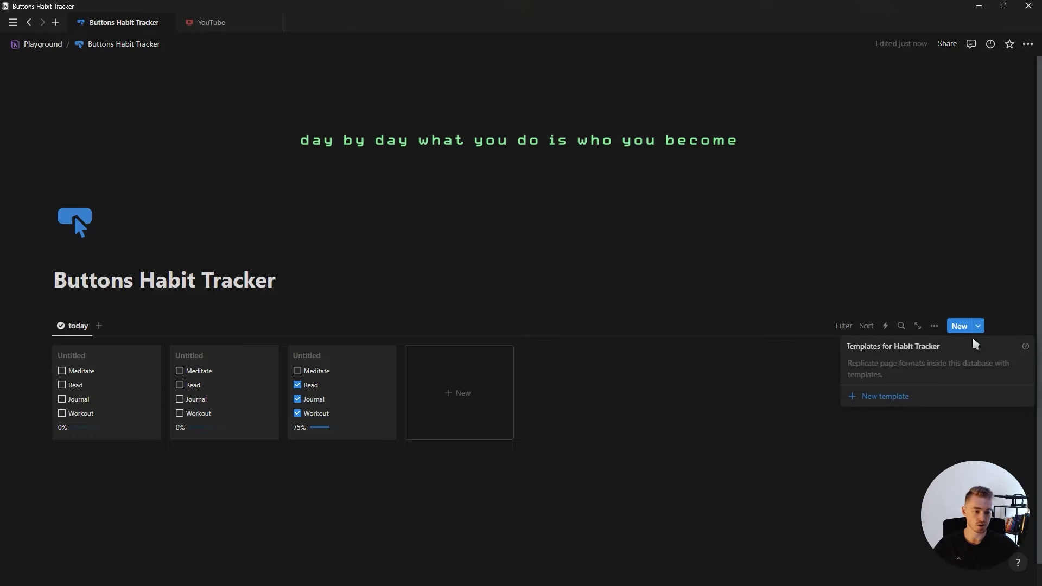
left_click(911, 395)
left_click(350, 143)
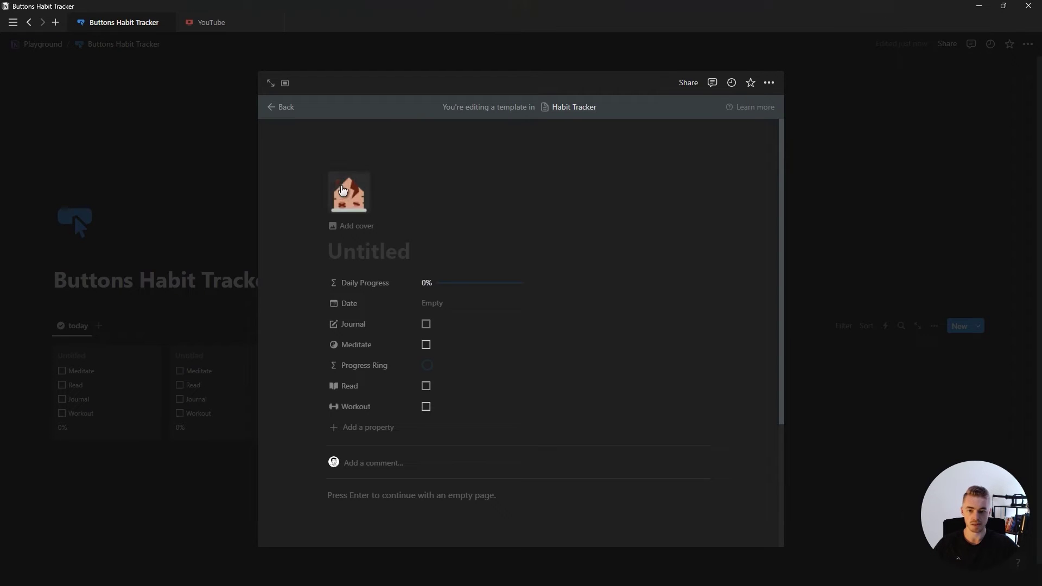
left_click(349, 193)
left_click(287, 227)
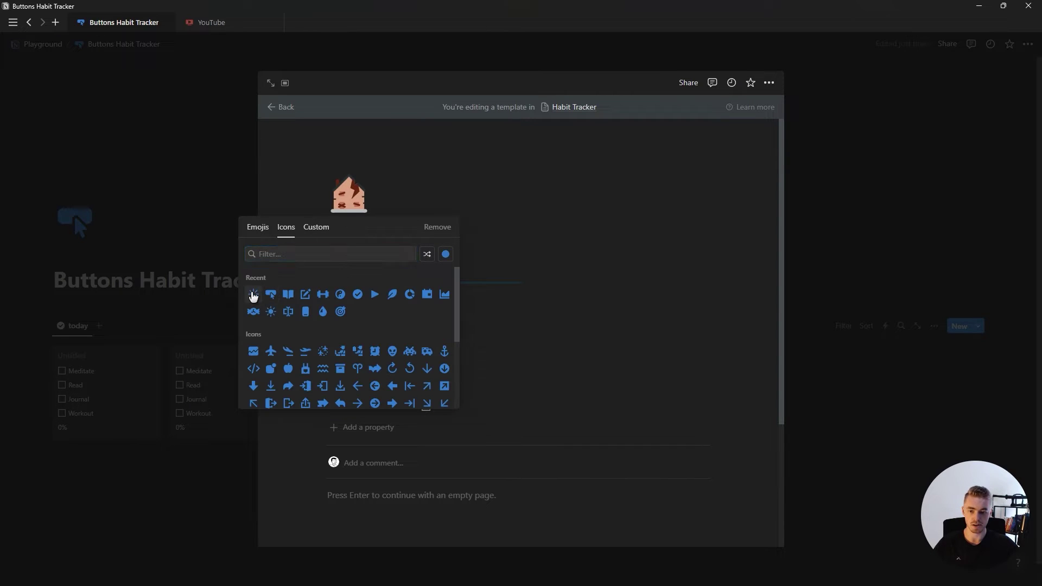
left_click(251, 293)
left_click(350, 252)
type("@toda")
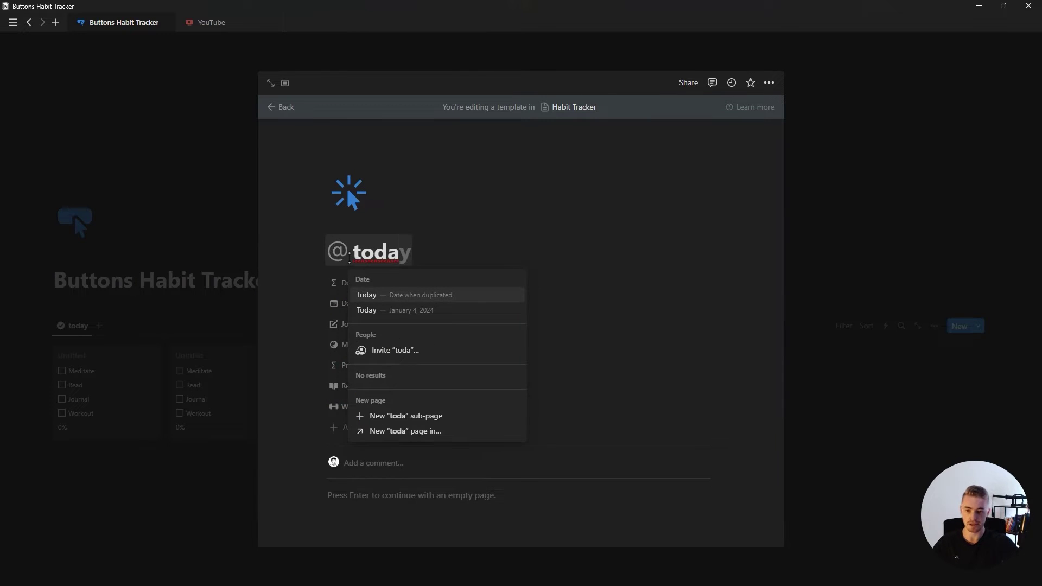
left_click(365, 295)
left_click(948, 353)
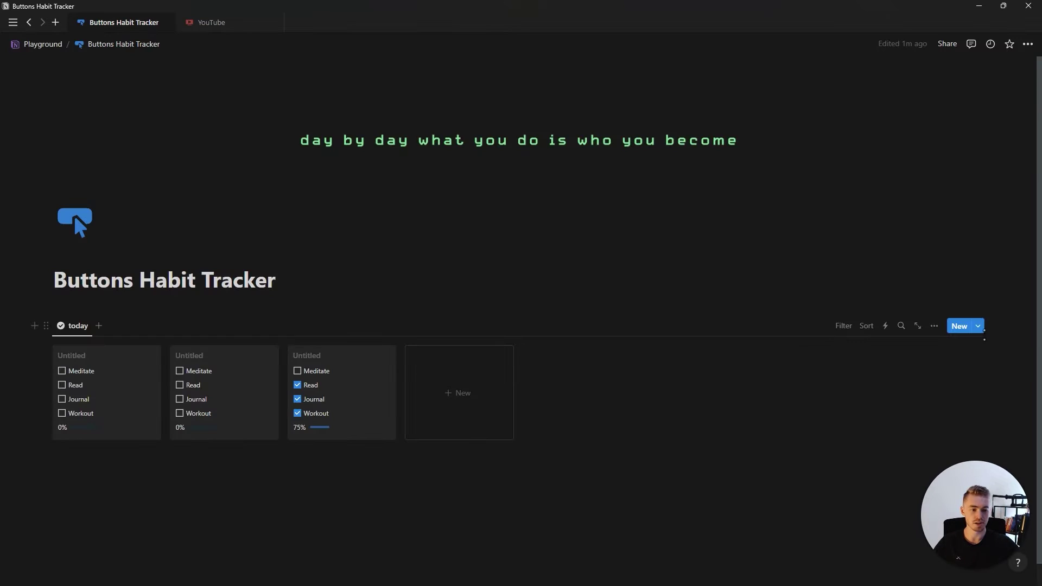
left_click(980, 330)
left_click(1024, 365)
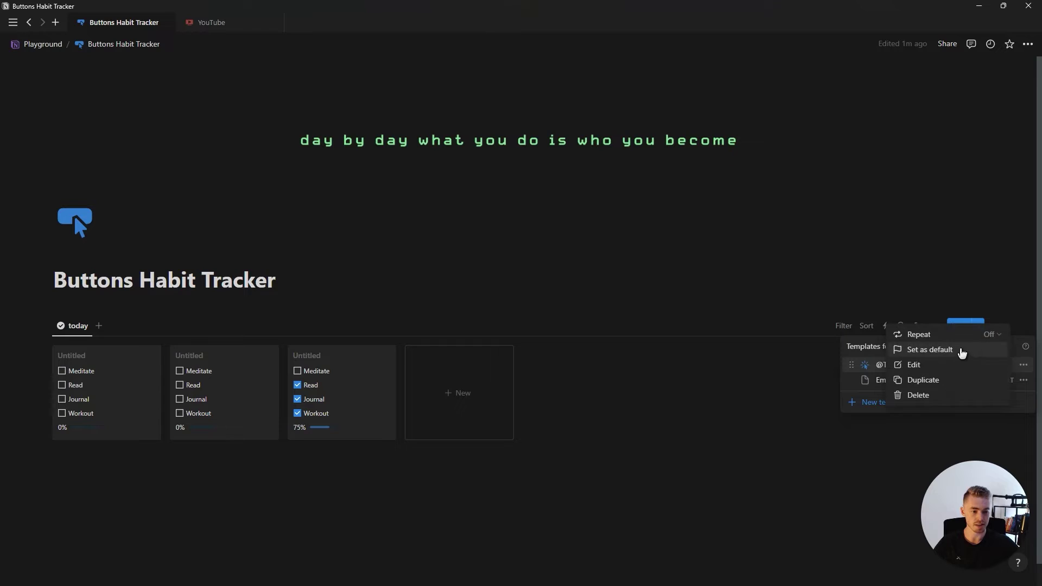
left_click(917, 347)
left_click(567, 321)
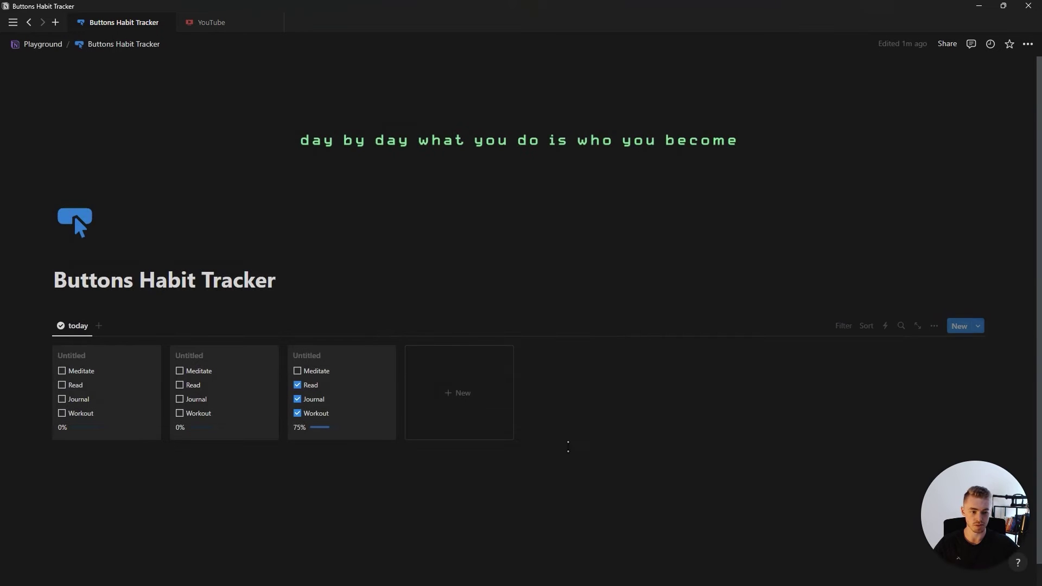
left_click_drag(473, 486, 109, 367)
key("Delete")
left_click(131, 368)
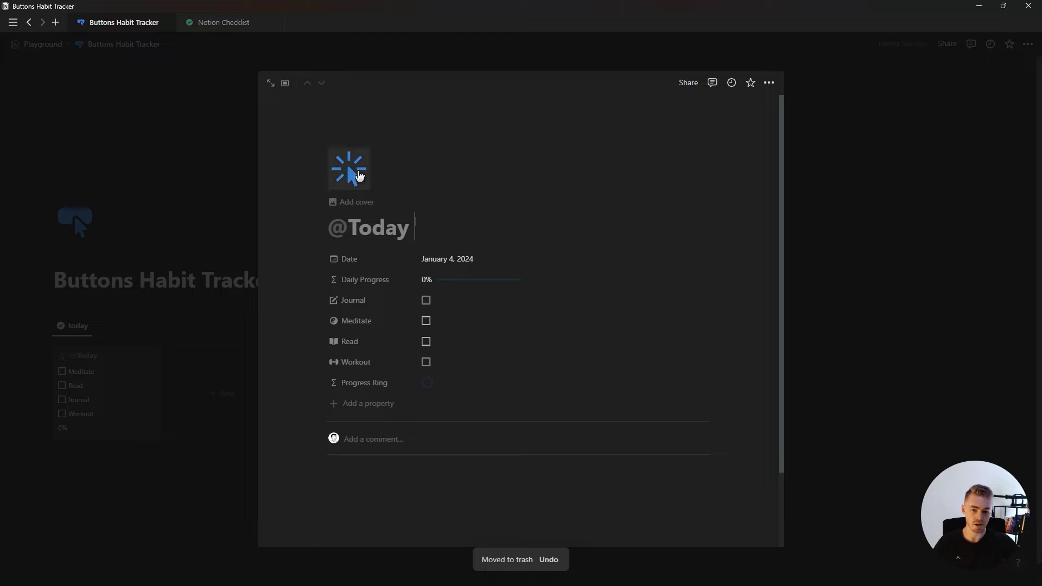
left_click(440, 258)
left_click(471, 250)
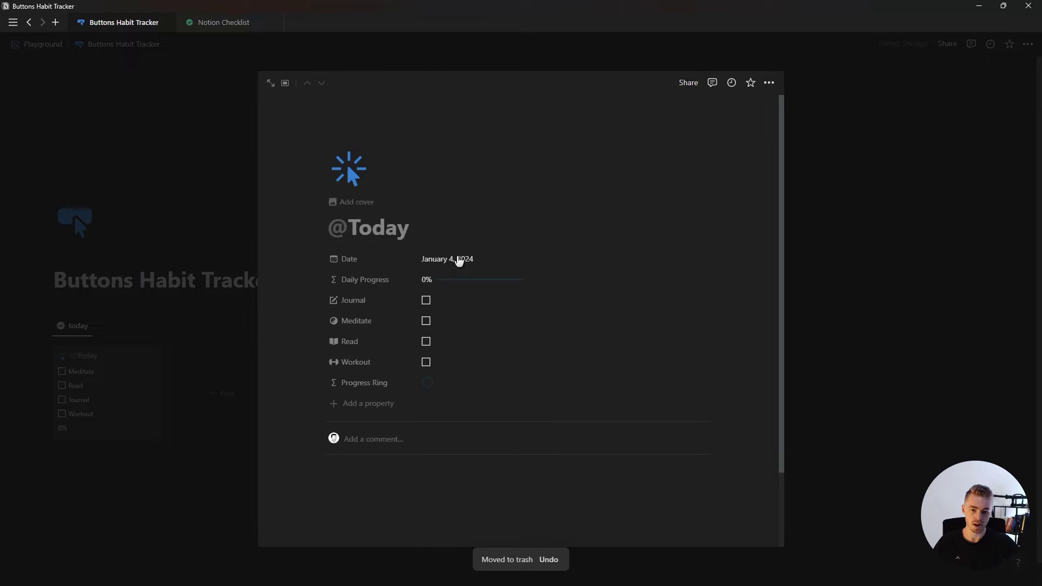
left_click(424, 257)
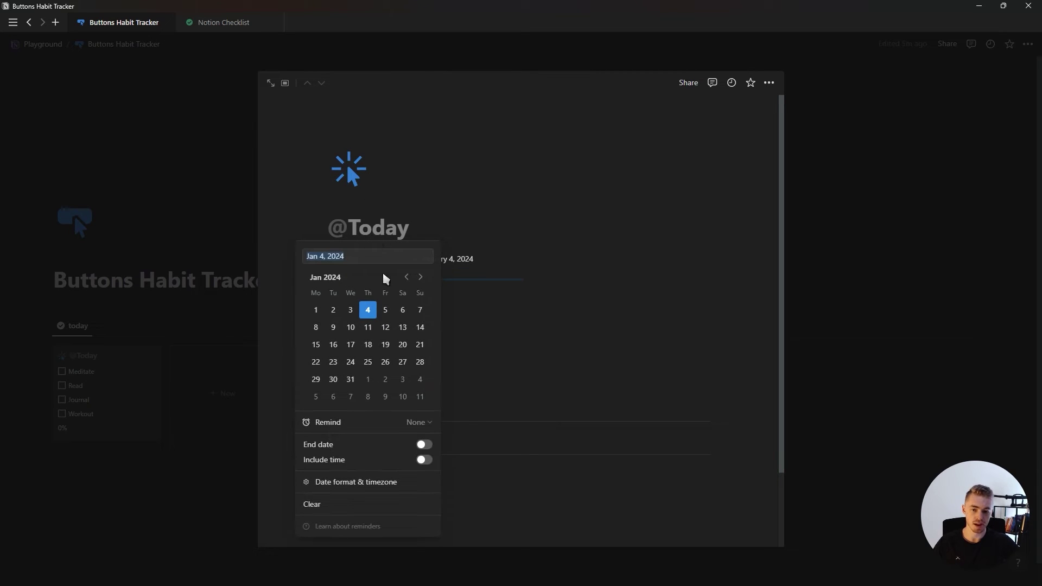
left_click(379, 228)
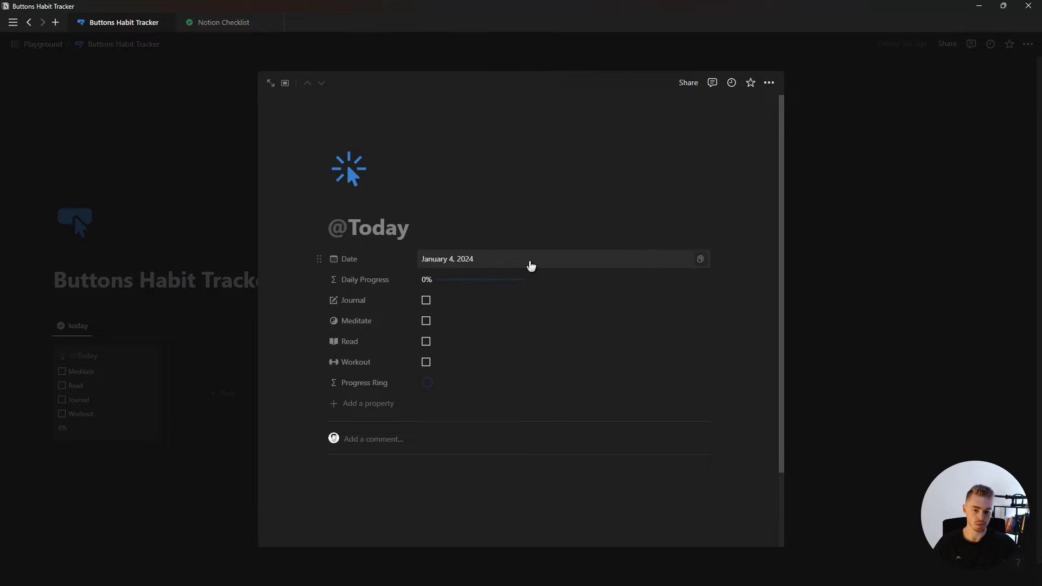
left_click(818, 329)
left_click(843, 326)
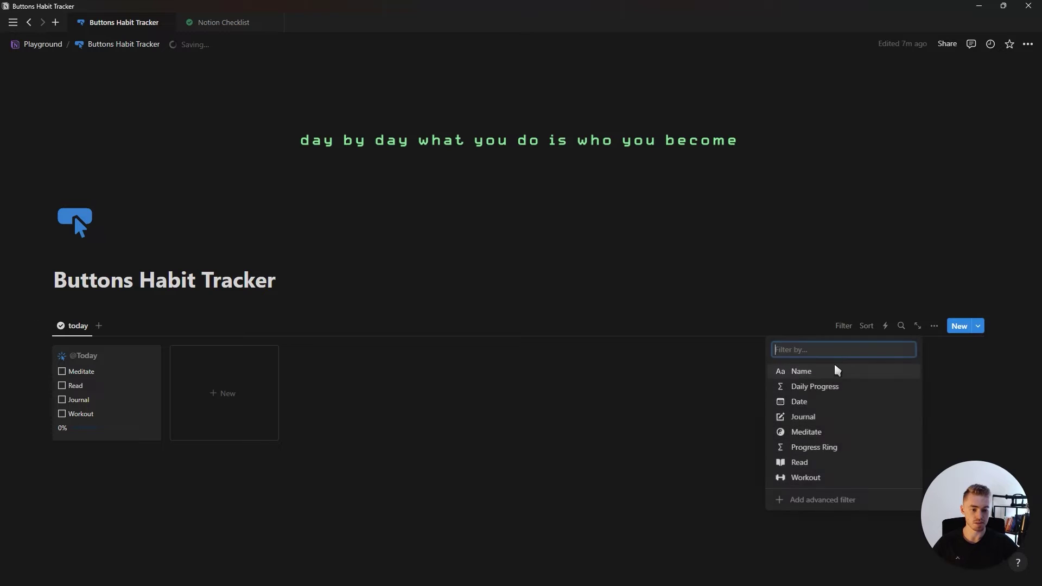
- Filter the today view to entries whose Date is Today
left_click(795, 402)
left_click(92, 367)
left_click(145, 394)
left_click(139, 386)
left_click(130, 406)
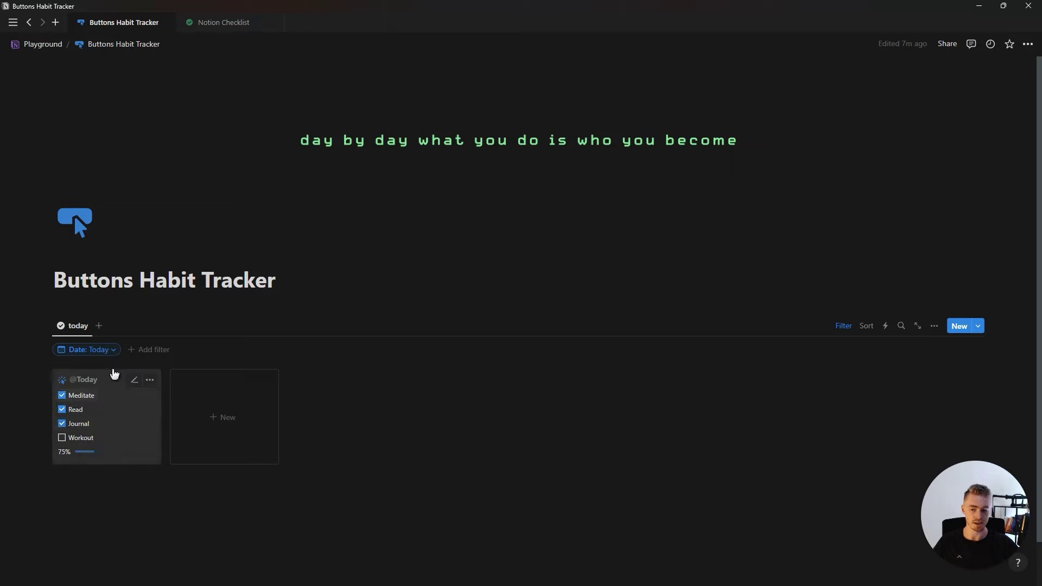
- Duplicate the today view as 'calendar' with a calendar icon and Calendar layout
left_click(76, 325)
left_click(128, 424)
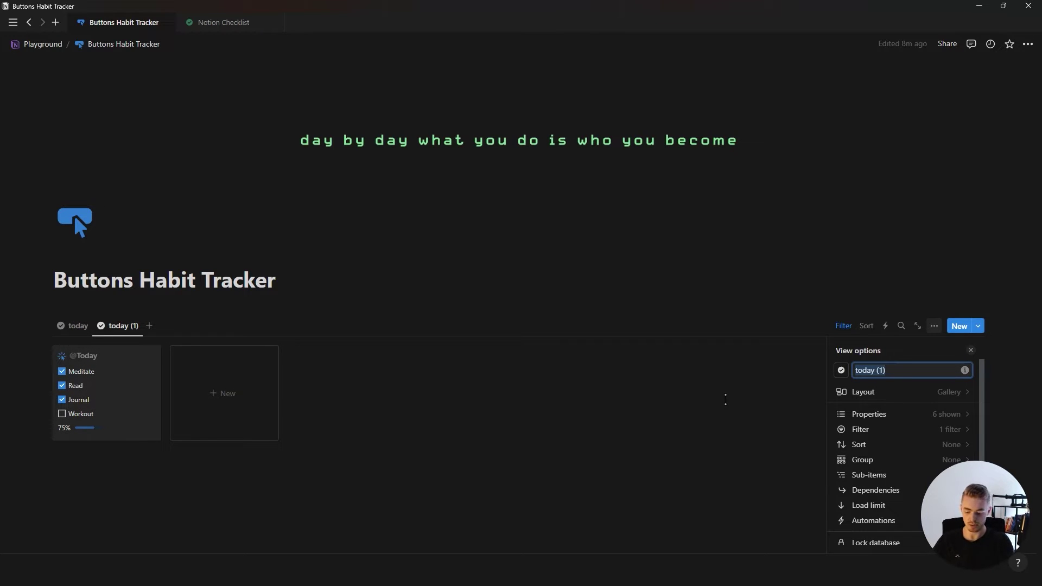
type("calendar")
left_click(841, 370)
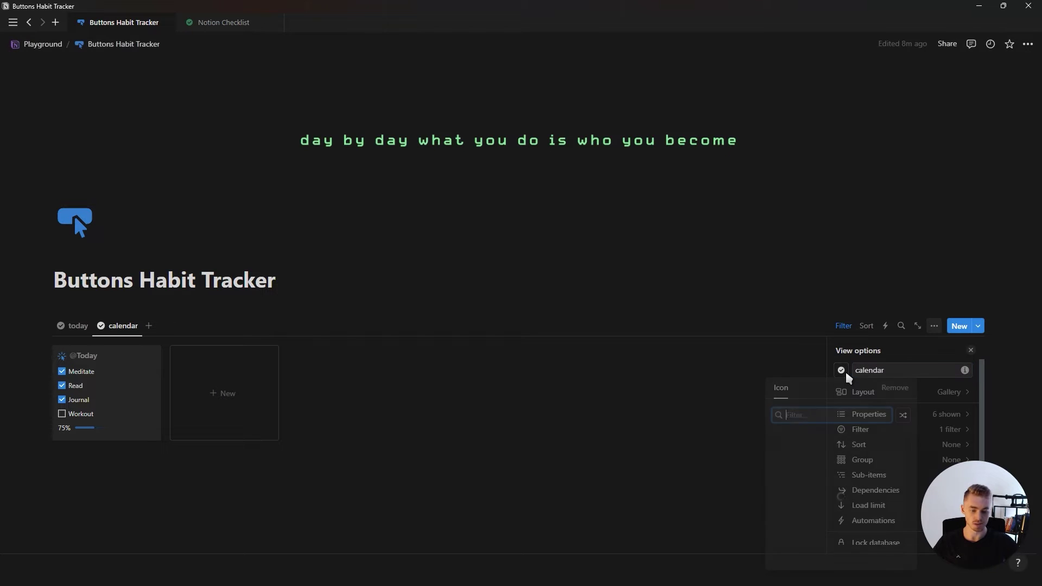
type("cal")
left_click(781, 460)
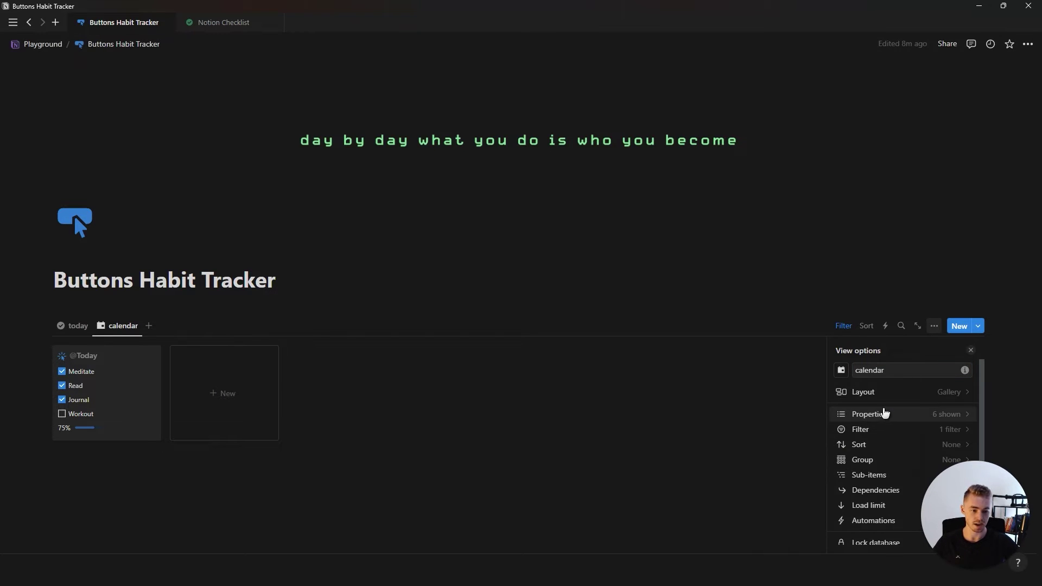
left_click(911, 392)
left_click(855, 421)
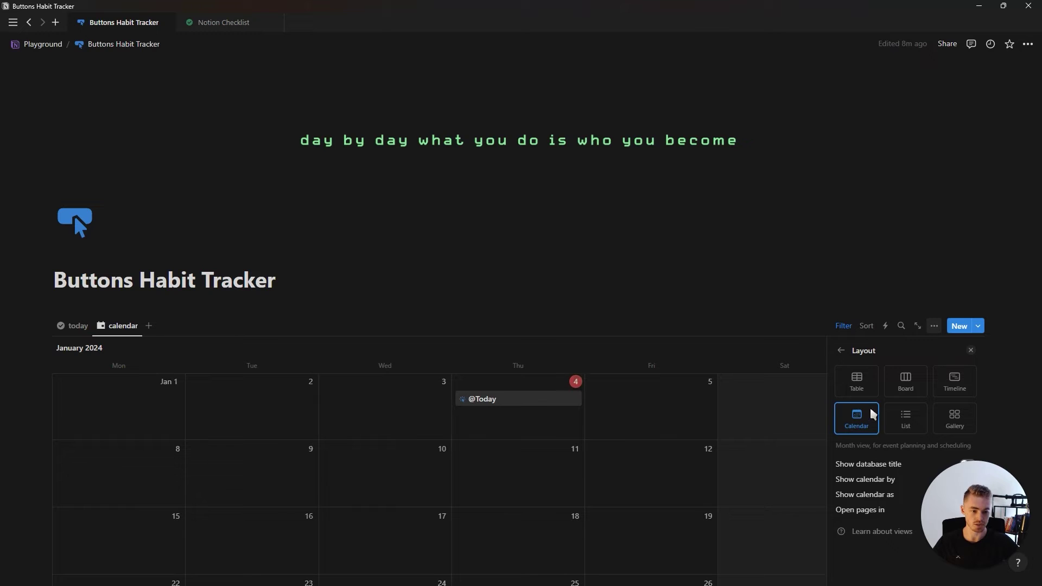
- Show all properties on calendar cards except Date and Progress Ring
left_click(839, 356)
left_click(871, 415)
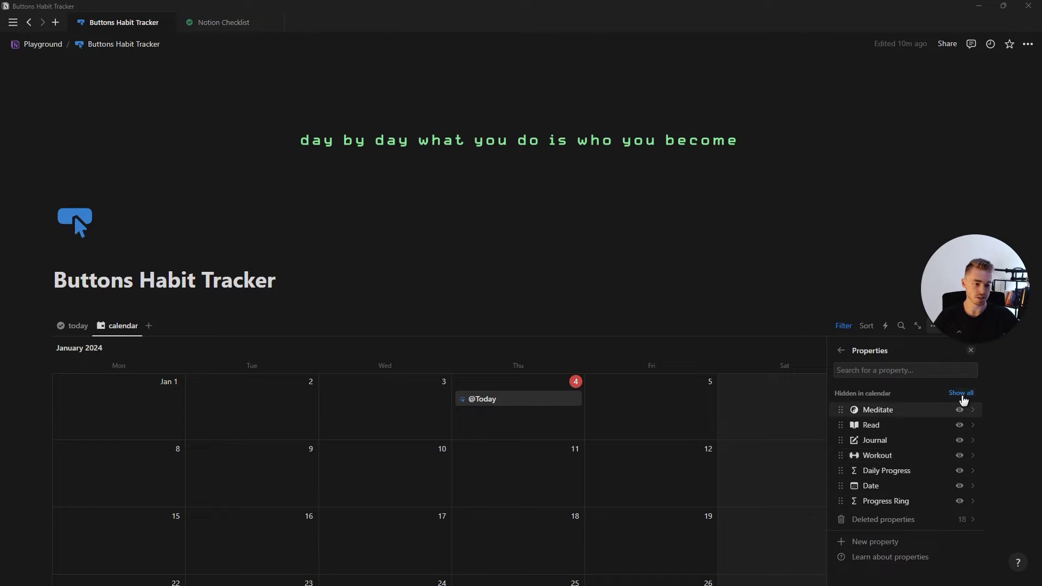
left_click(961, 394)
left_click(957, 485)
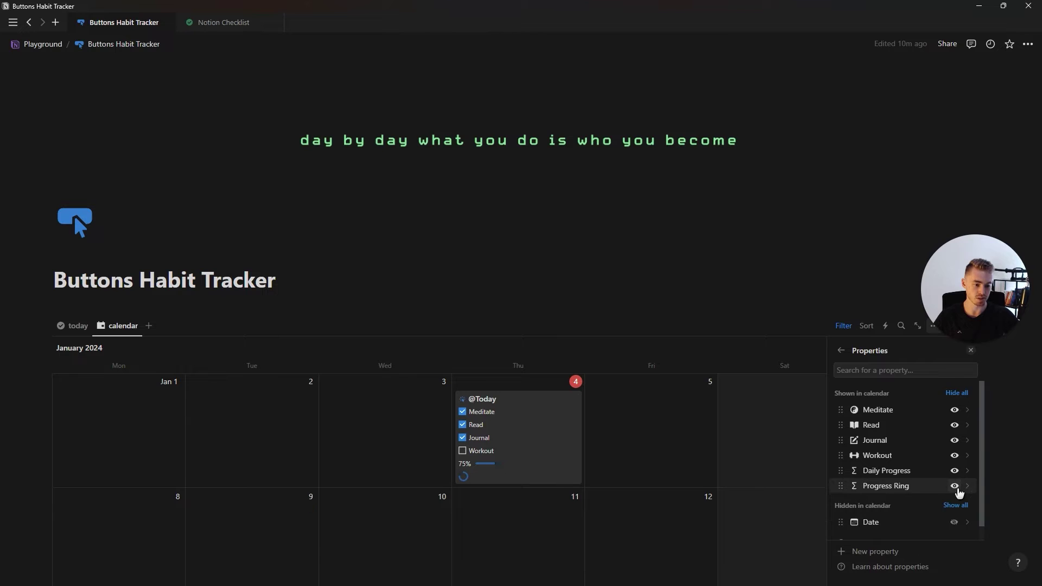
left_click(955, 486)
key("Escape")
- Create a 'weekly' table view with the database title hidden
type("weekly")
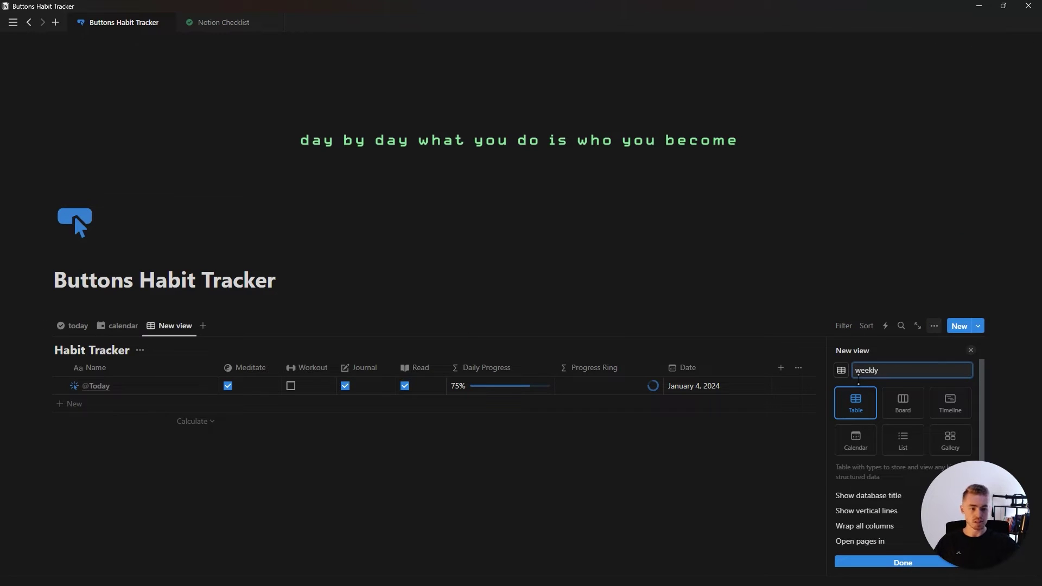
left_click(841, 370)
key("Escape")
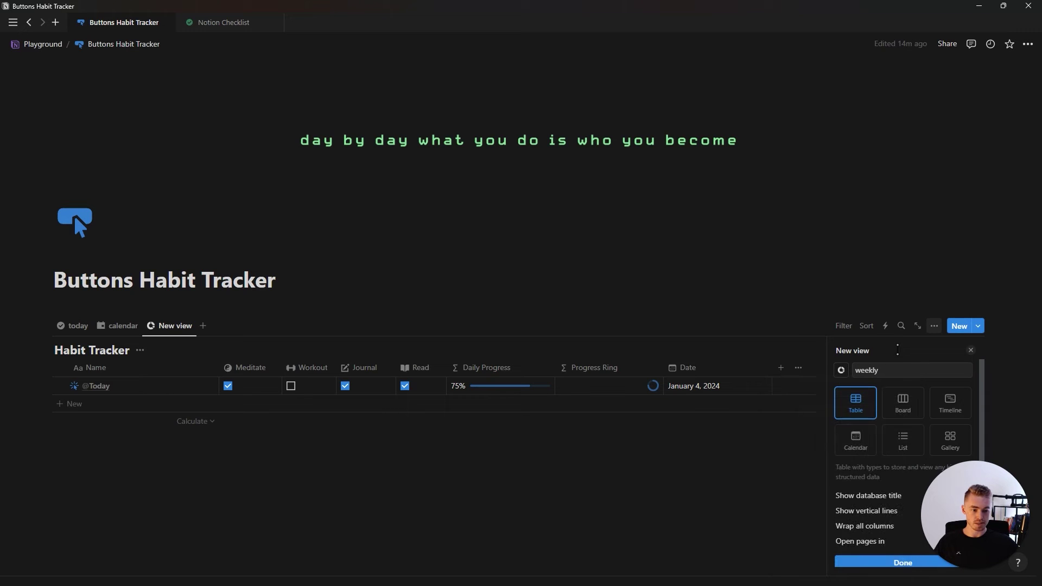
left_click(922, 562)
left_click(917, 481)
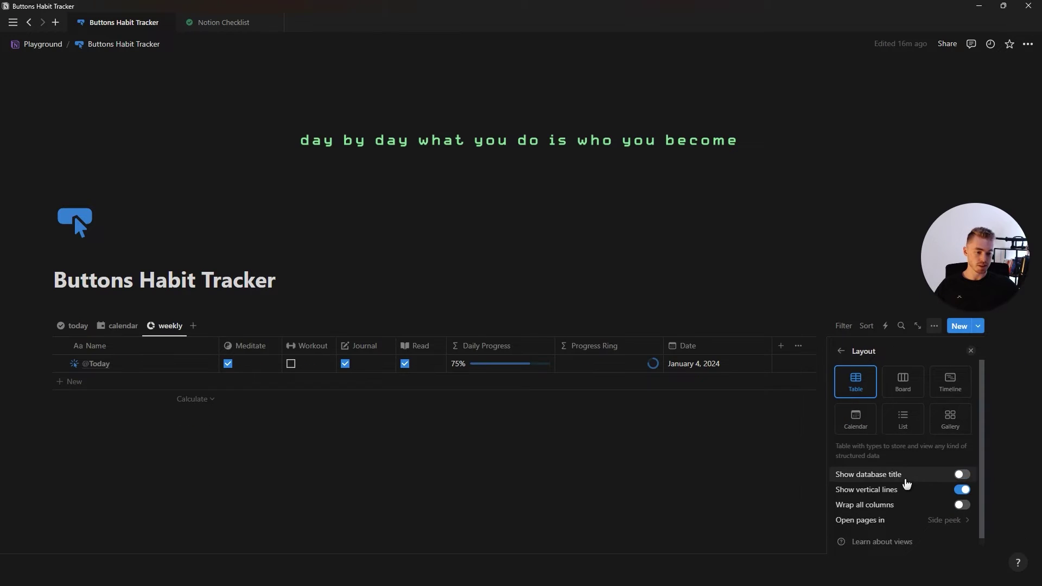
- Hide the Daily Progress and Date columns in the weekly table
left_click(841, 351)
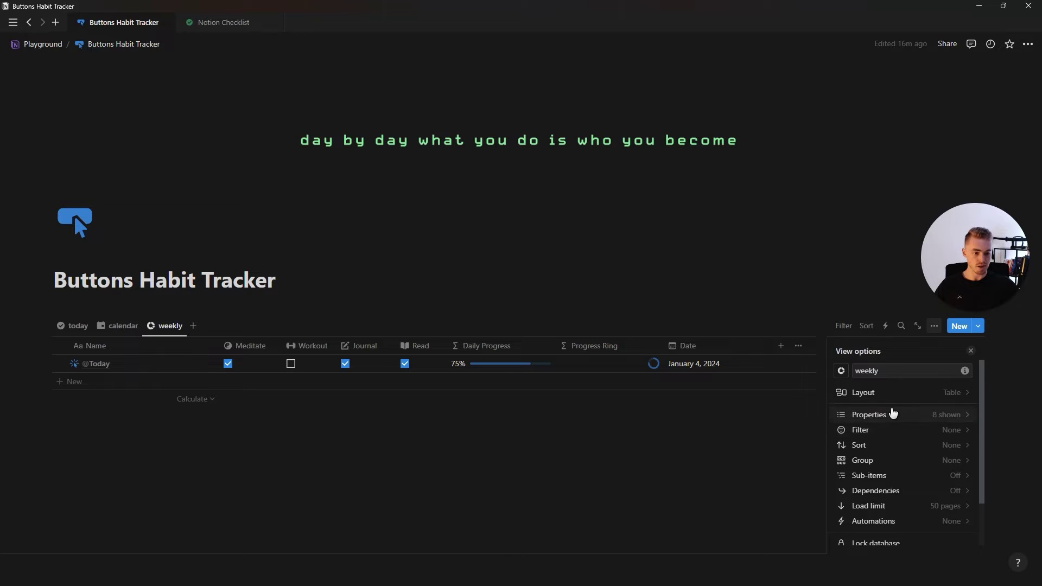
left_click(868, 414)
left_click(955, 446)
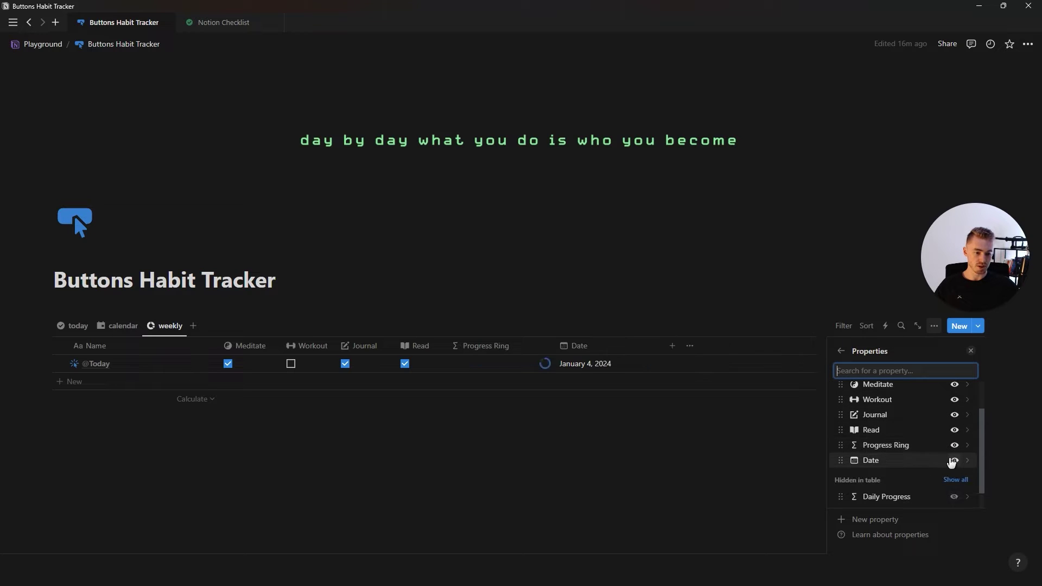
left_click(955, 461)
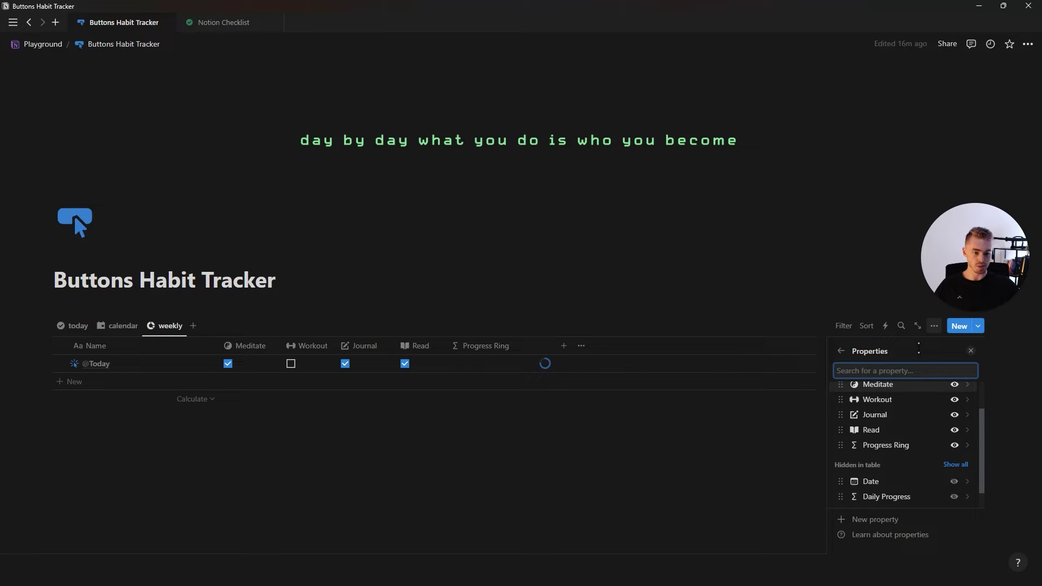
scroll(853, 463, "up", 2)
- Group the table by Date per Week, newest first, hiding empty groups
left_click(841, 351)
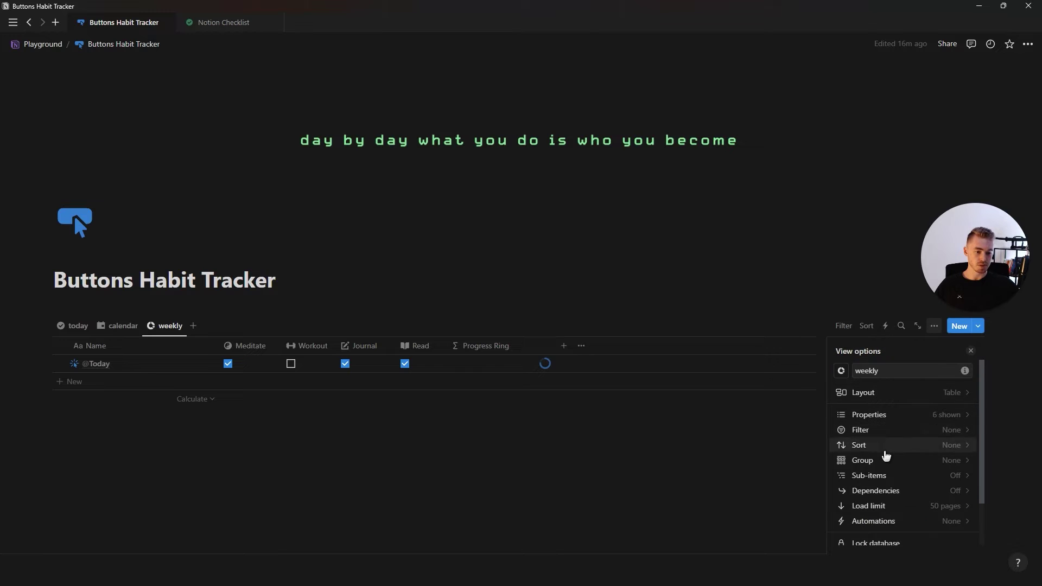
left_click(897, 461)
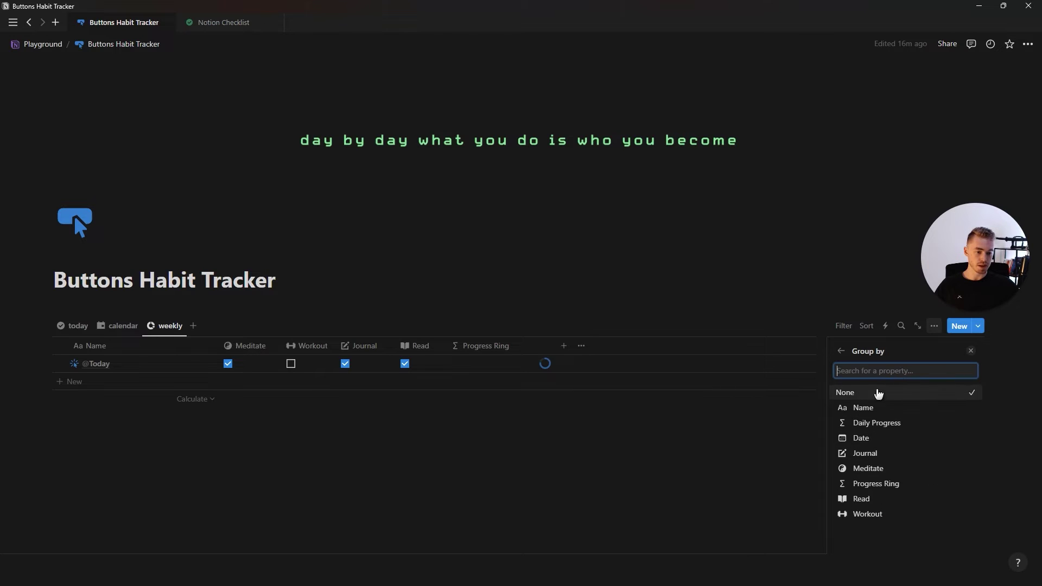
left_click(873, 439)
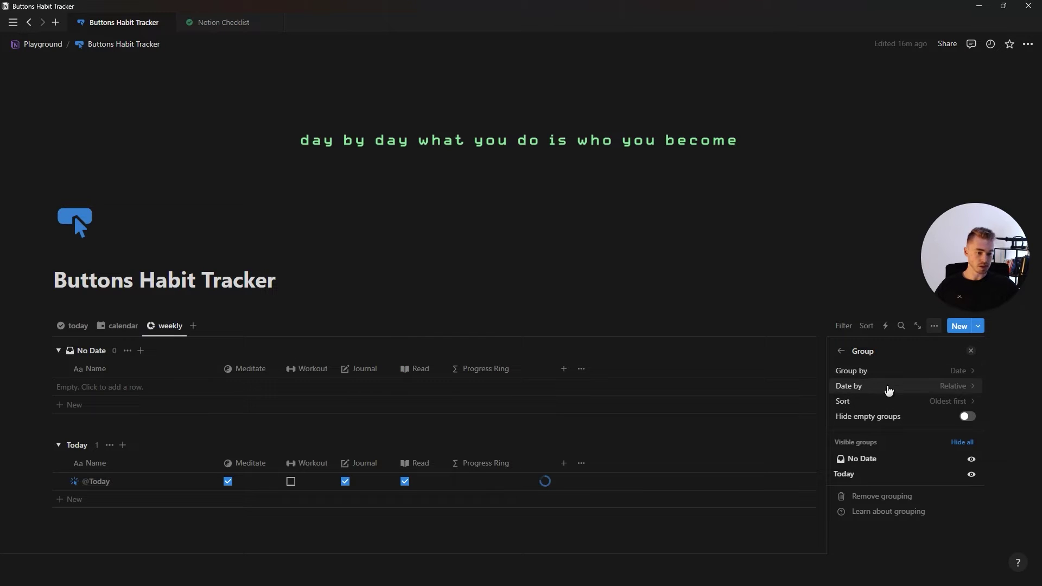
left_click(889, 387)
left_click(886, 434)
left_click(886, 401)
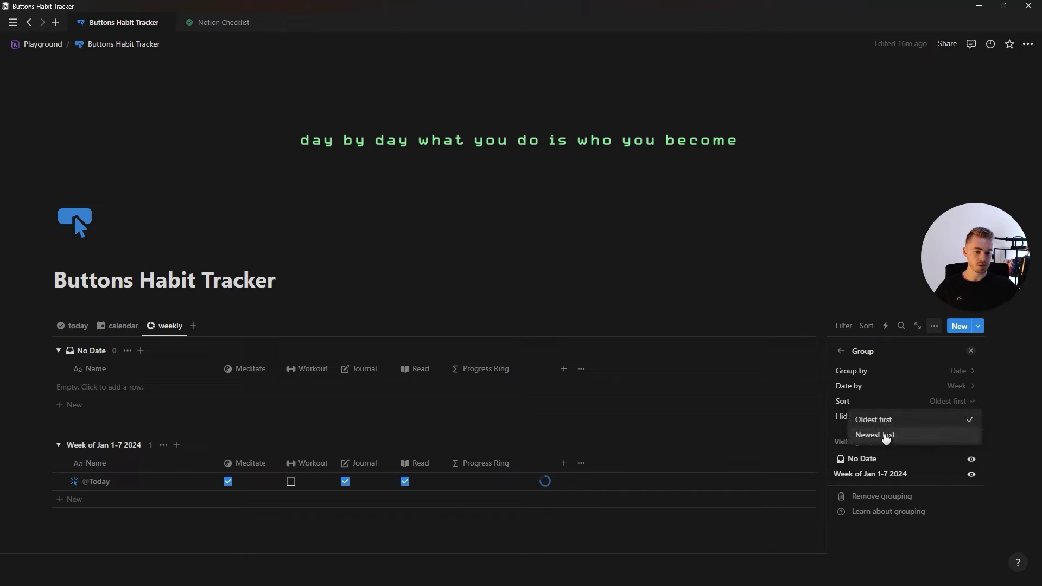
left_click(884, 434)
left_click(890, 422)
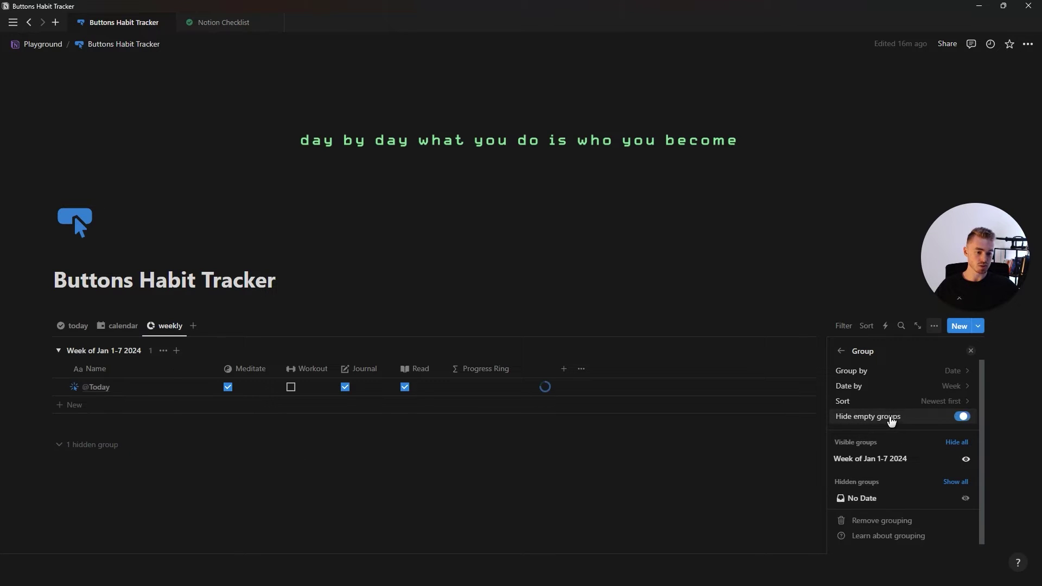
left_click(972, 353)
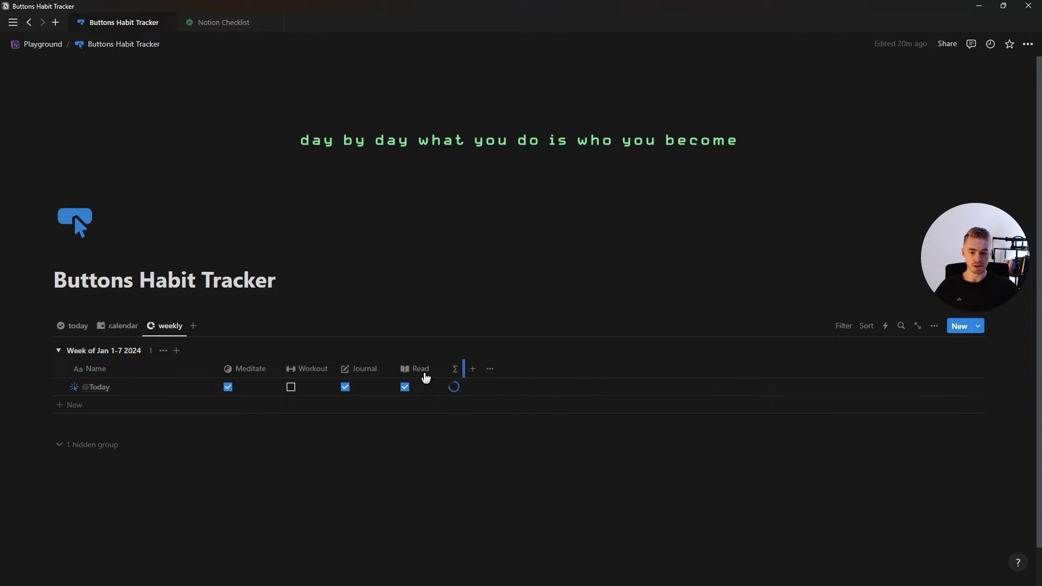
- Move the progress ring column first, narrow Name, and show average Daily Progress per week
left_click_drag(454, 373, 109, 373)
left_click_drag(235, 369, 163, 378)
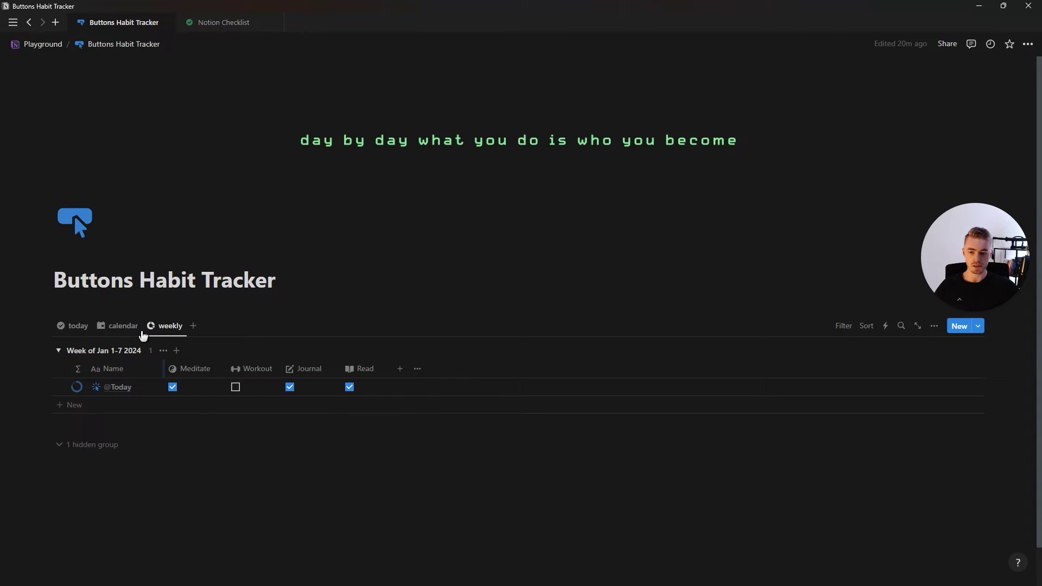
left_click(159, 354)
mouse_move(154, 402)
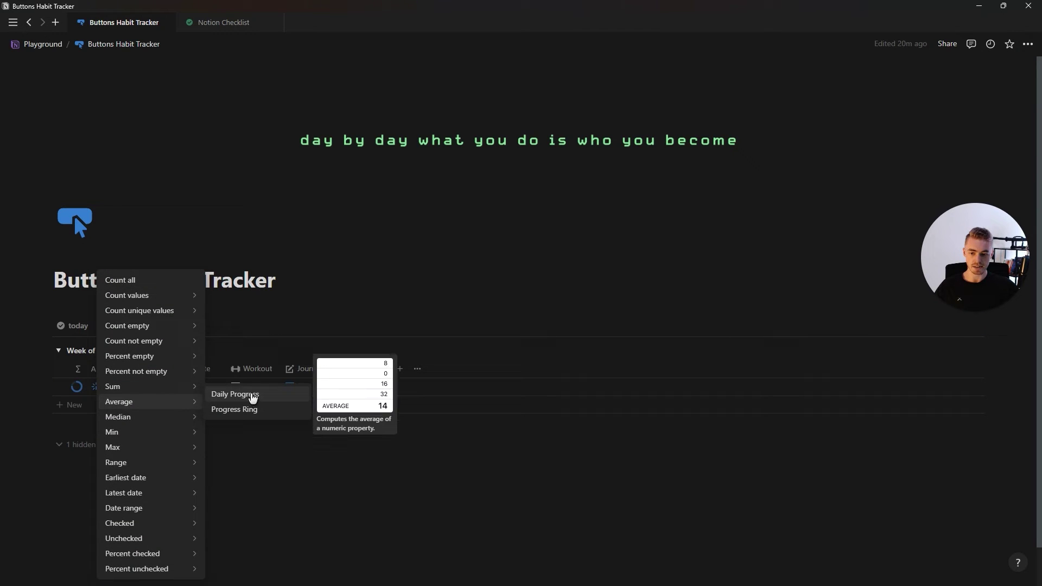
left_click(270, 396)
- Add two more entries and tick Workout, Journal and Meditate on them
left_click(250, 406)
left_click(237, 425)
left_click(235, 423)
left_click(290, 405)
left_click(173, 406)
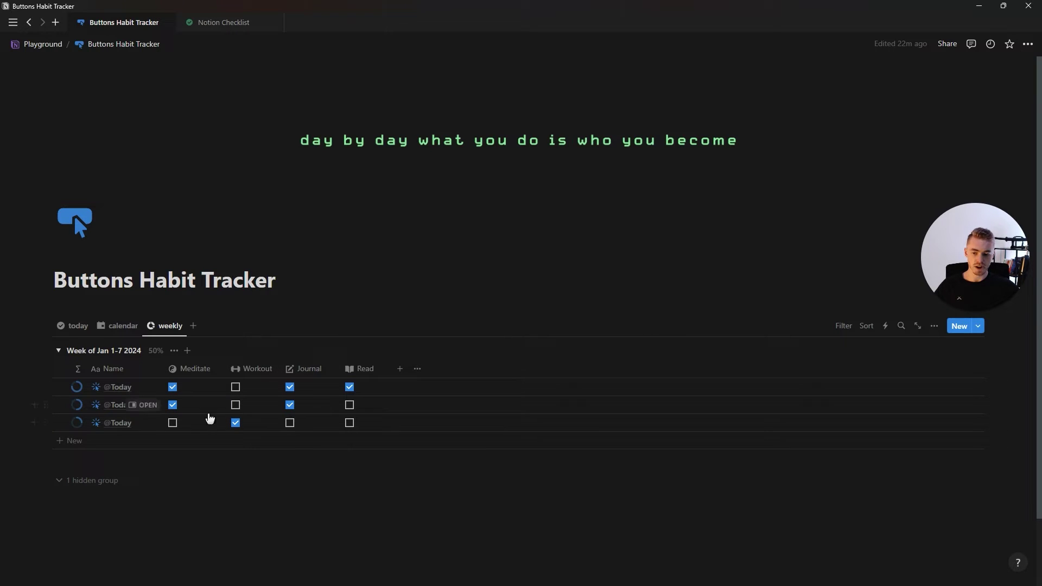
- Set Meditate, Workout, Journal and Read column footers to Percent checked
left_click(205, 458)
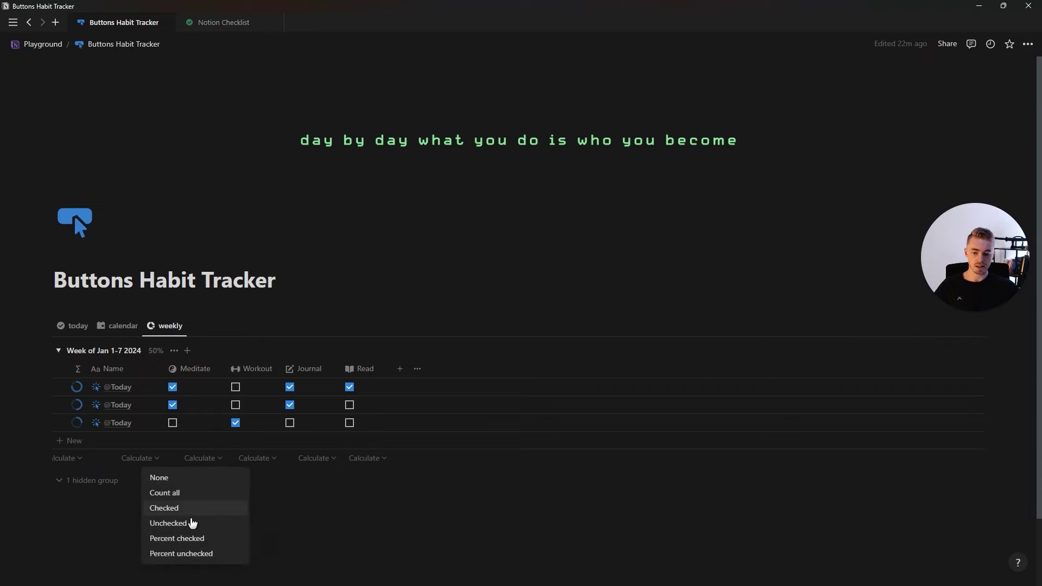
left_click(205, 538)
left_click(257, 459)
left_click(235, 536)
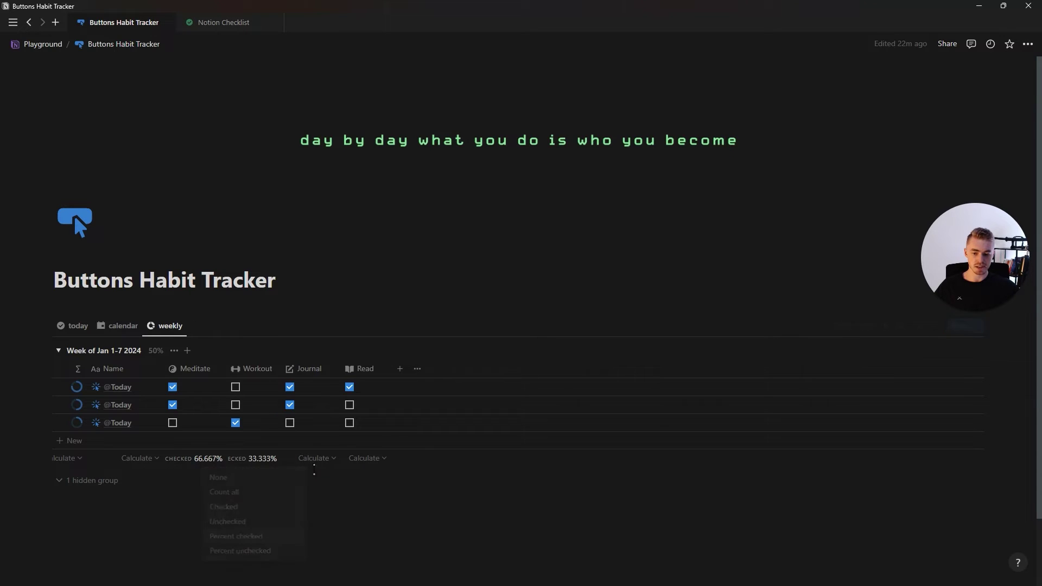
left_click(317, 458)
left_click(295, 539)
- Leave Meditate ticked on the second and third entries, then add a callout in the today view
left_click(181, 423)
left_click(190, 423)
left_click(188, 405)
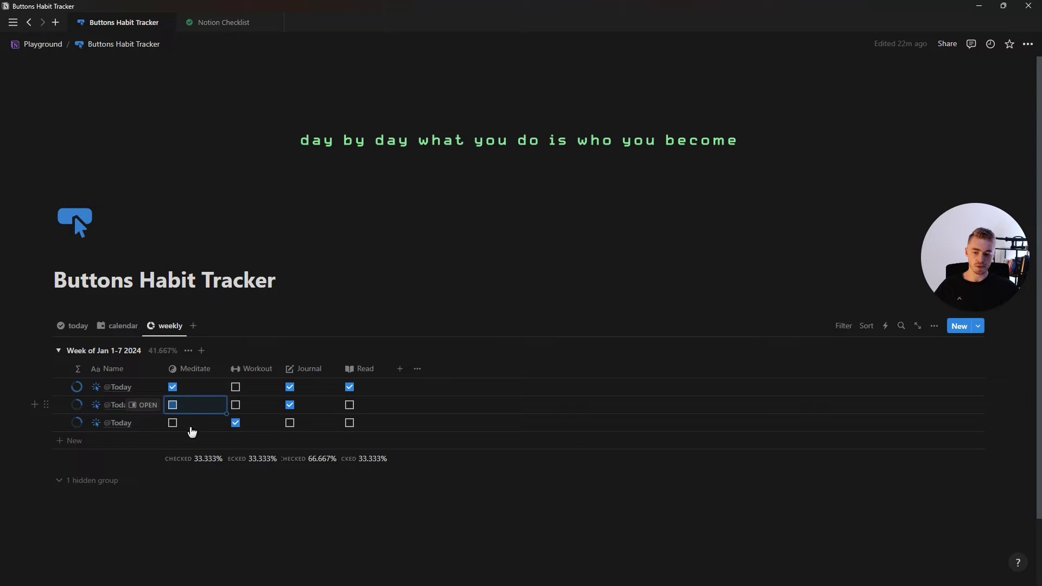
left_click(172, 387)
left_click(172, 405)
left_click(173, 423)
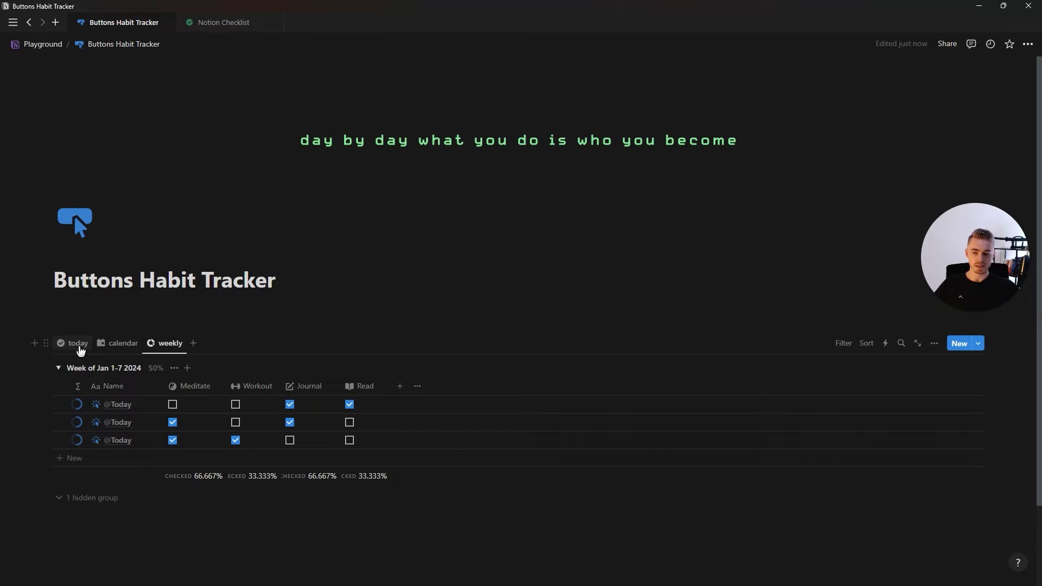
left_click(78, 343)
key("ctrl+z")
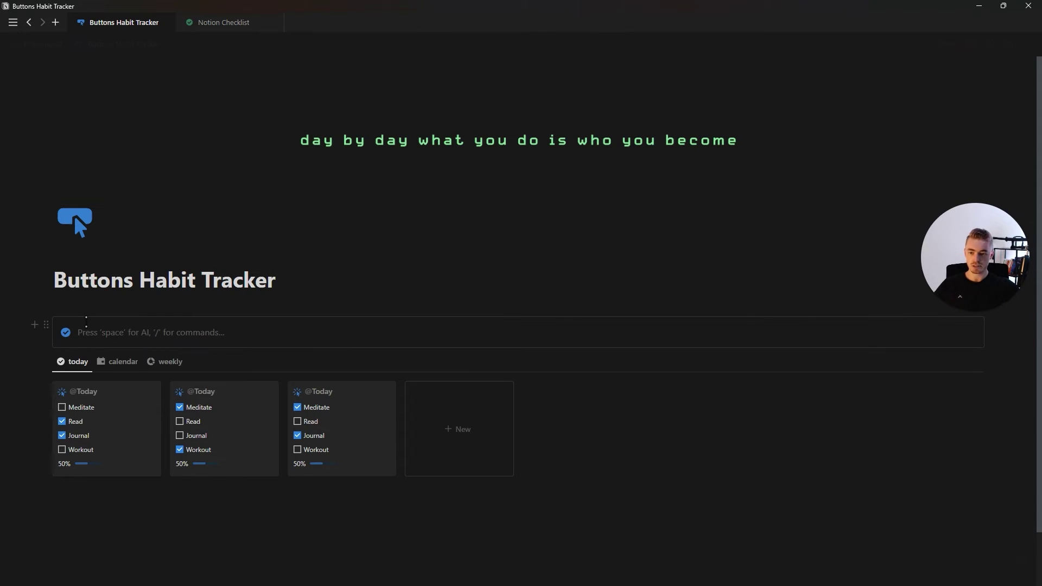
- Label the callout 'Habit Tracker' in bold, underlined blue text
type("Habit Tracker")
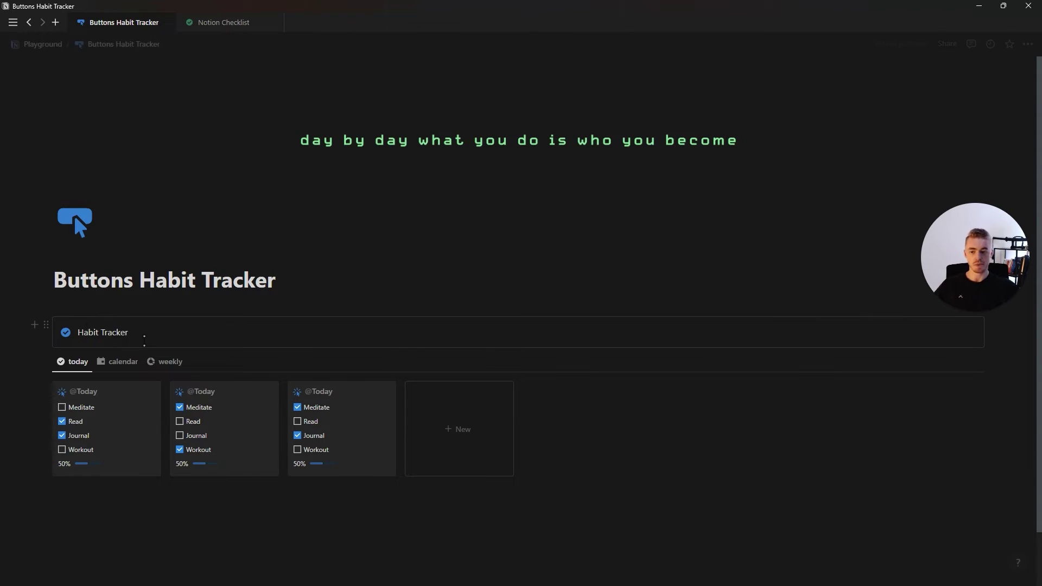
left_click_drag(131, 332, 73, 332)
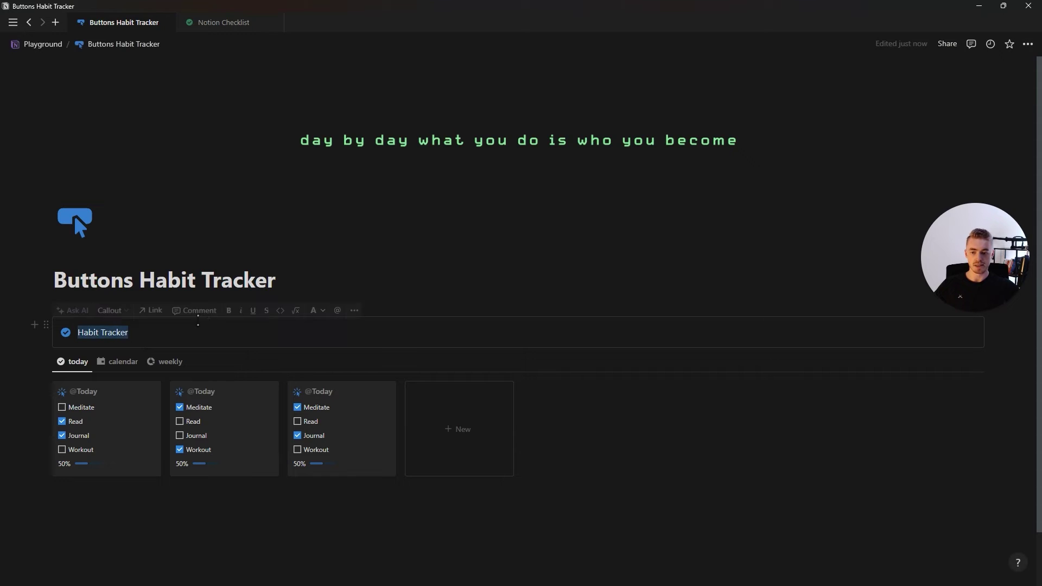
left_click(228, 312)
left_click(317, 318)
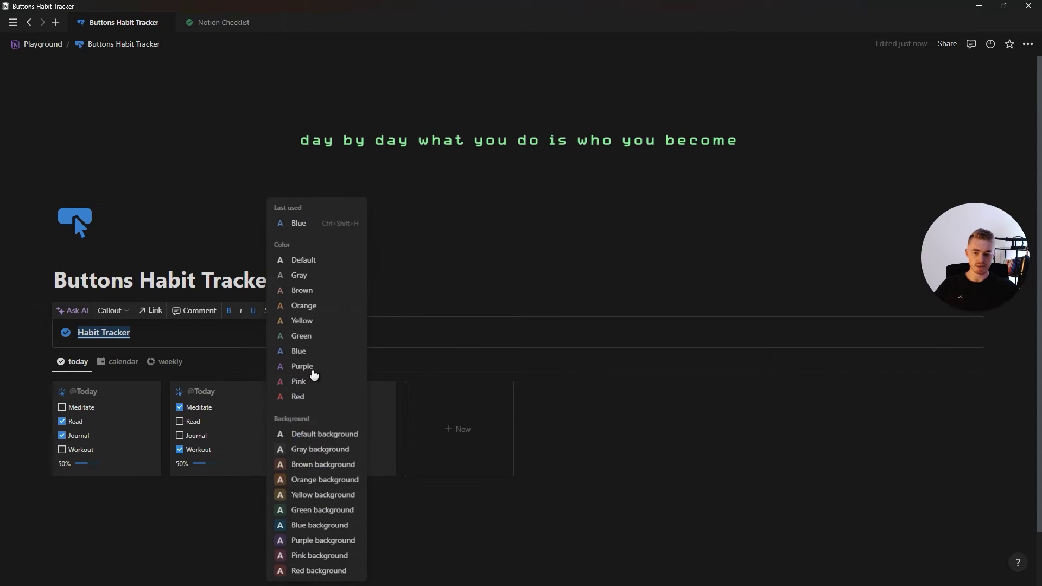
left_click(343, 351)
- Move the habit database inside the callout and add an empty line below the title
left_click(65, 332)
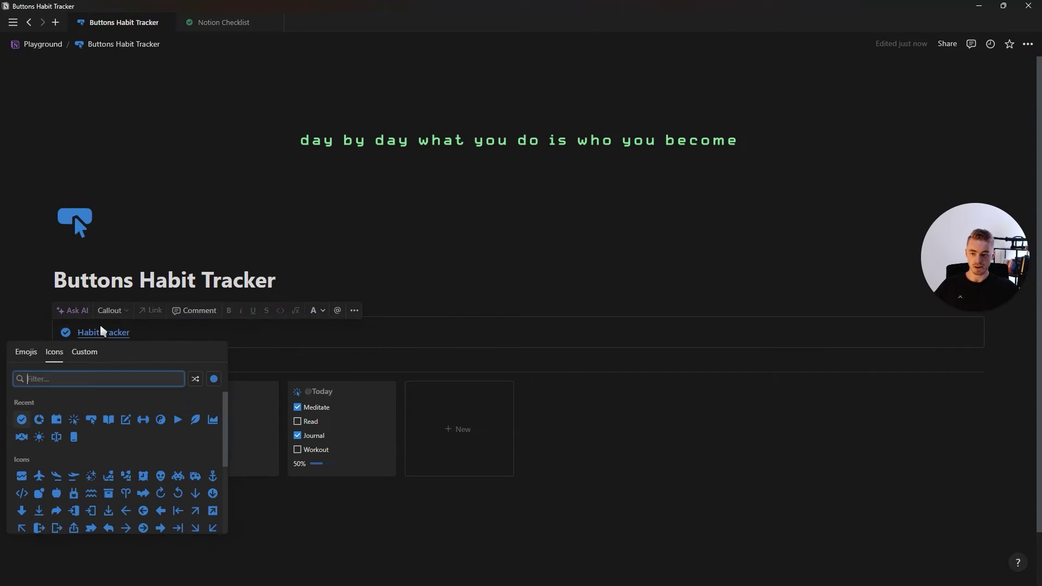
key("Escape")
left_click_drag(48, 362, 99, 342)
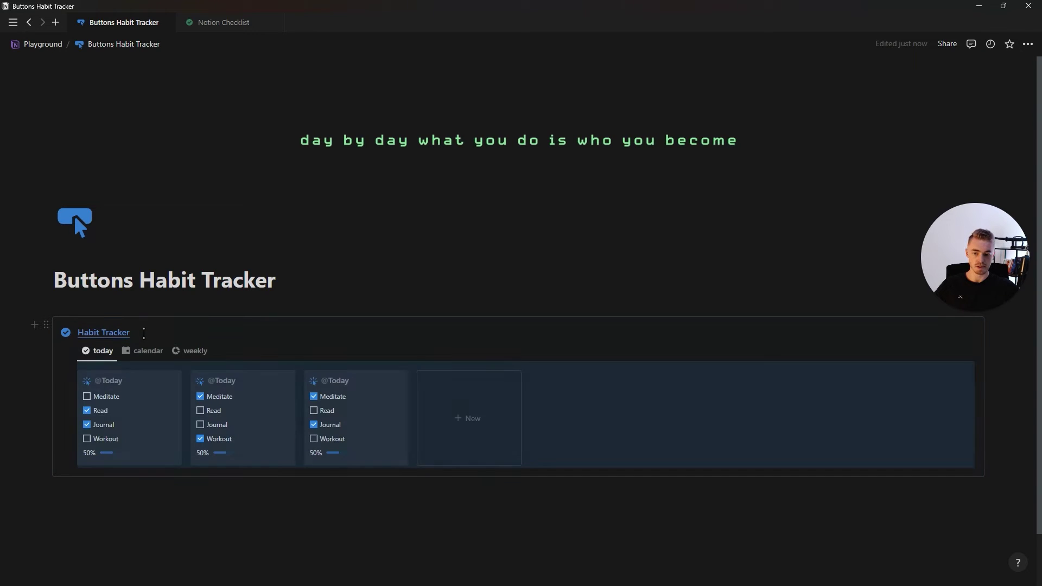
left_click(53, 305)
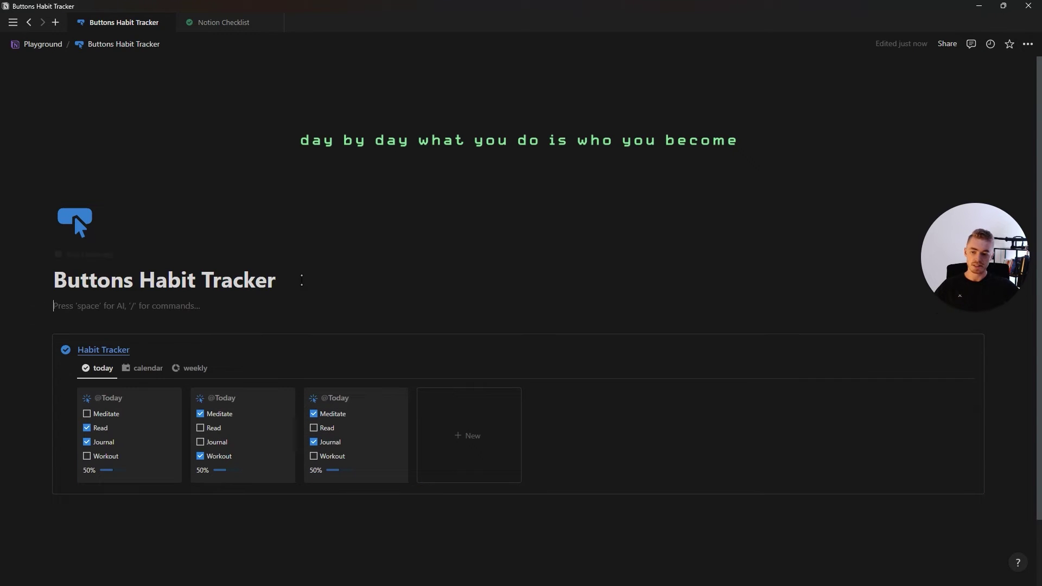
- Insert a sparkle-icon button that adds pages to the Habit Tracker database
type("/bu")
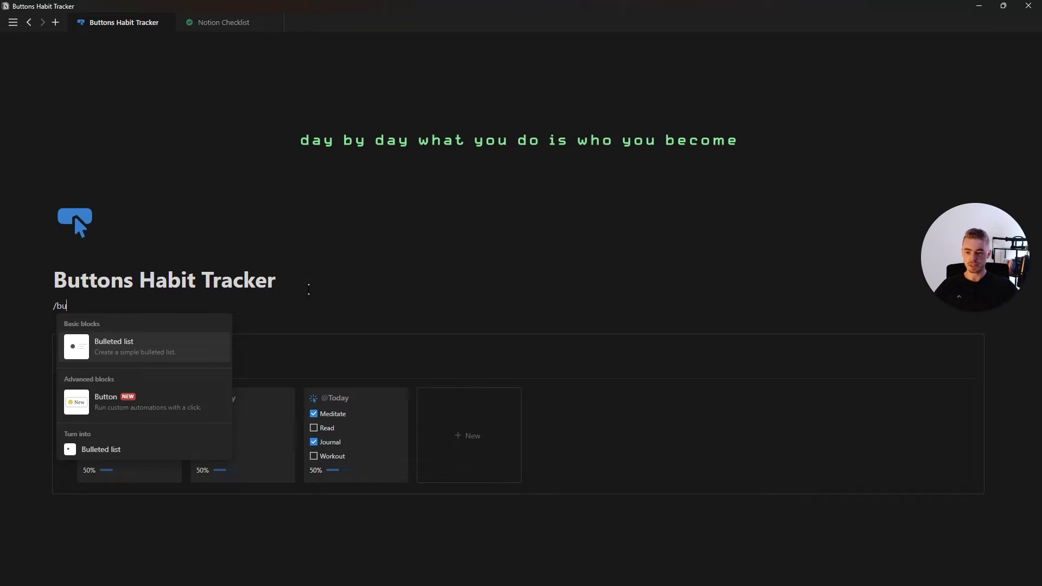
key("Down")
key("Return")
left_click(170, 411)
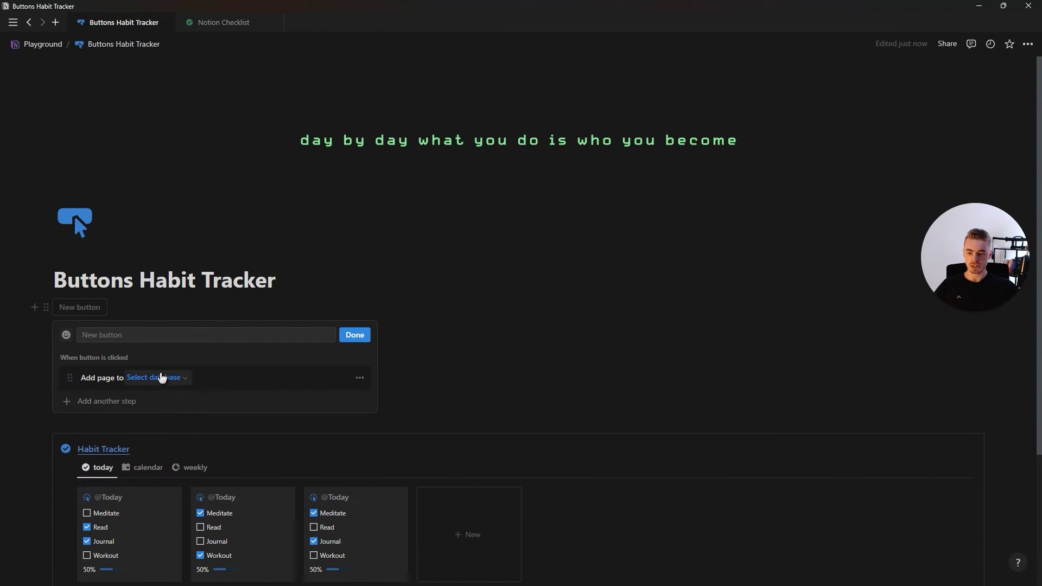
left_click(162, 377)
left_click(113, 437)
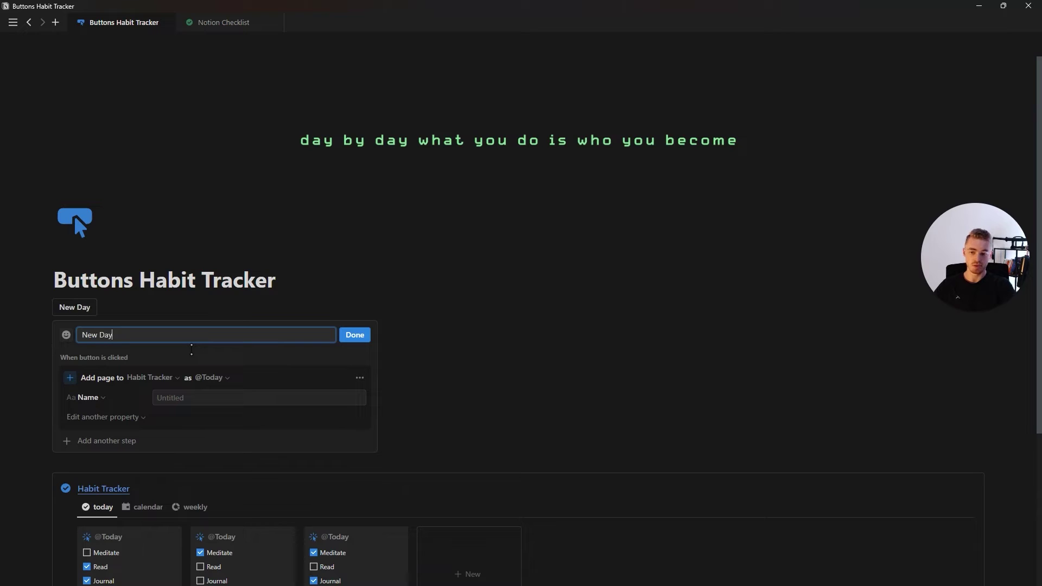
left_click(66, 335)
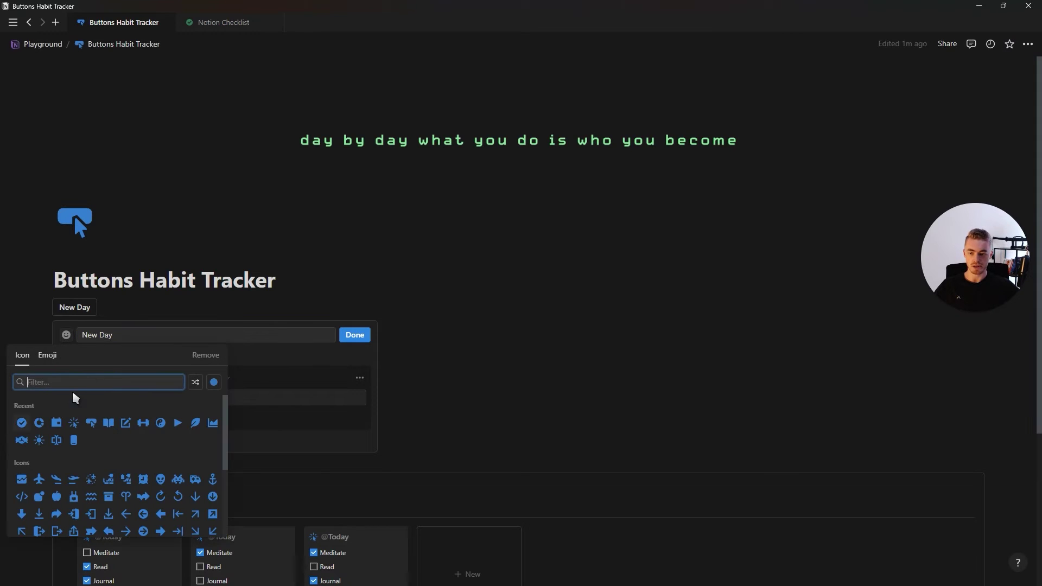
left_click(77, 428)
left_click(214, 378)
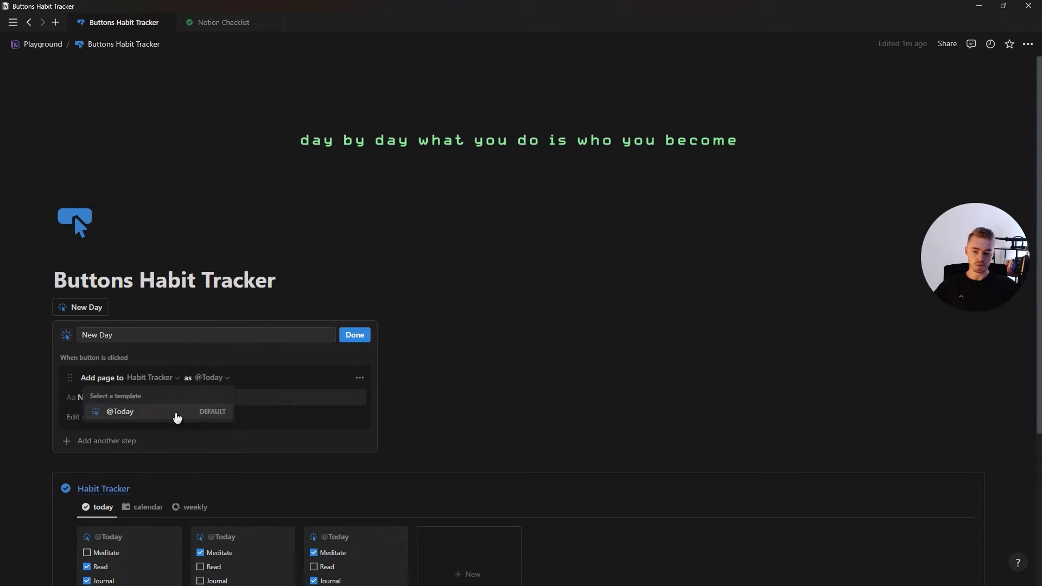
left_click(162, 414)
left_click(111, 399)
left_click(81, 457)
left_click(200, 403)
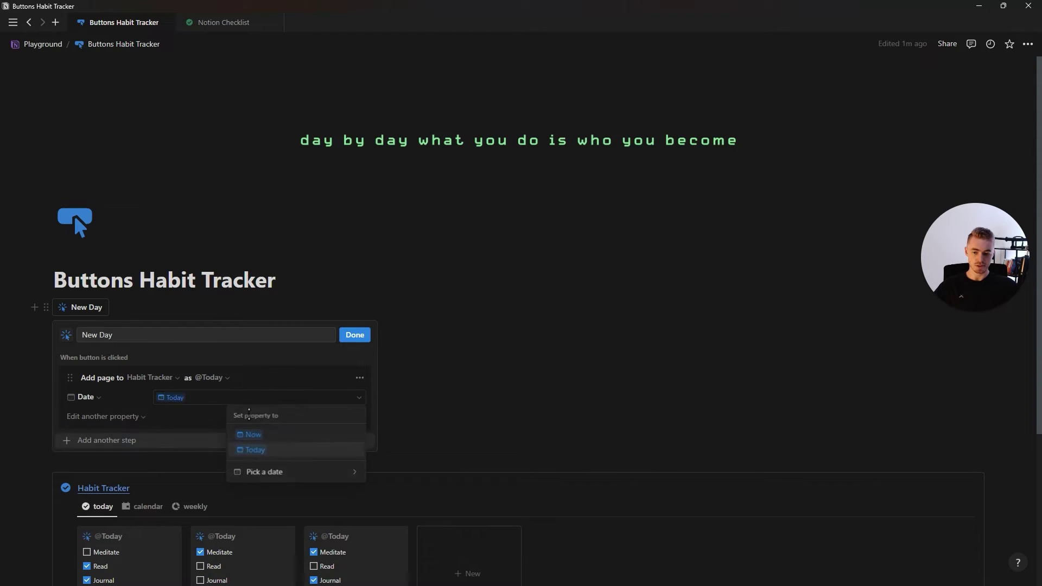
left_click(226, 450)
left_click(355, 336)
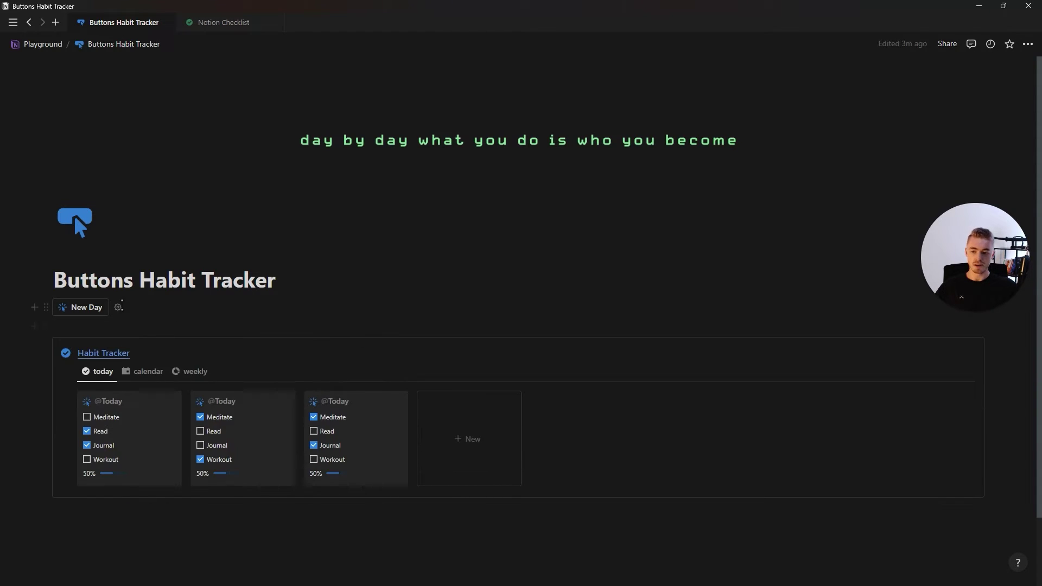
left_click(92, 307)
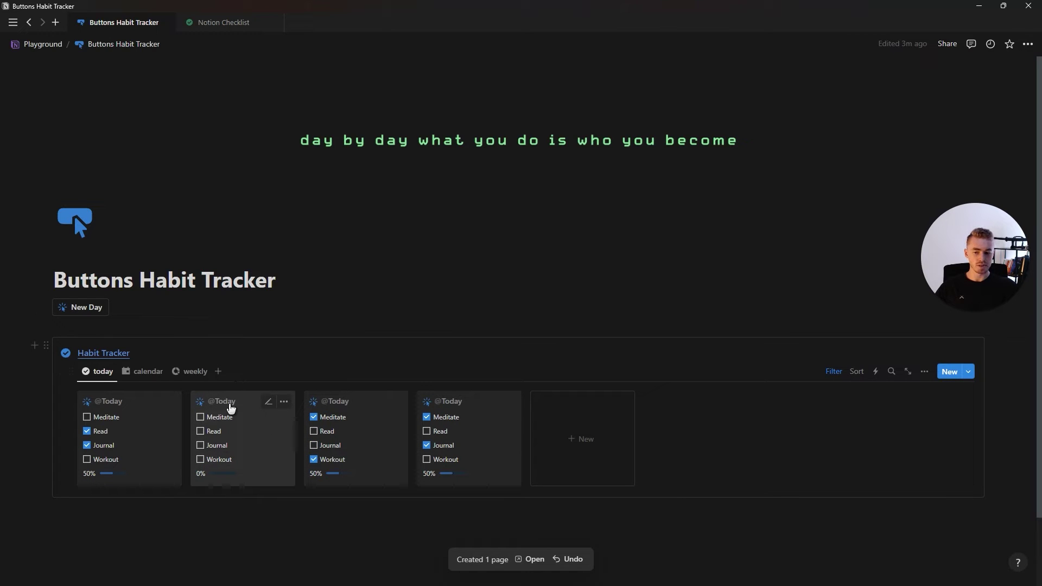
left_click(279, 327)
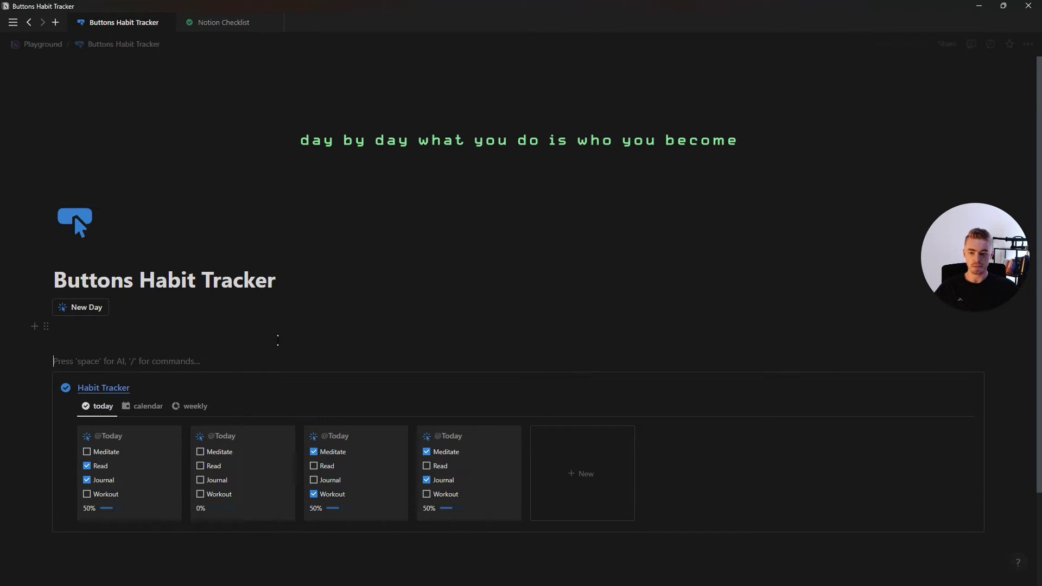
- Insert a yin-yang 'Meditate' button that edits pages in Habit Tracker
type("/bu")
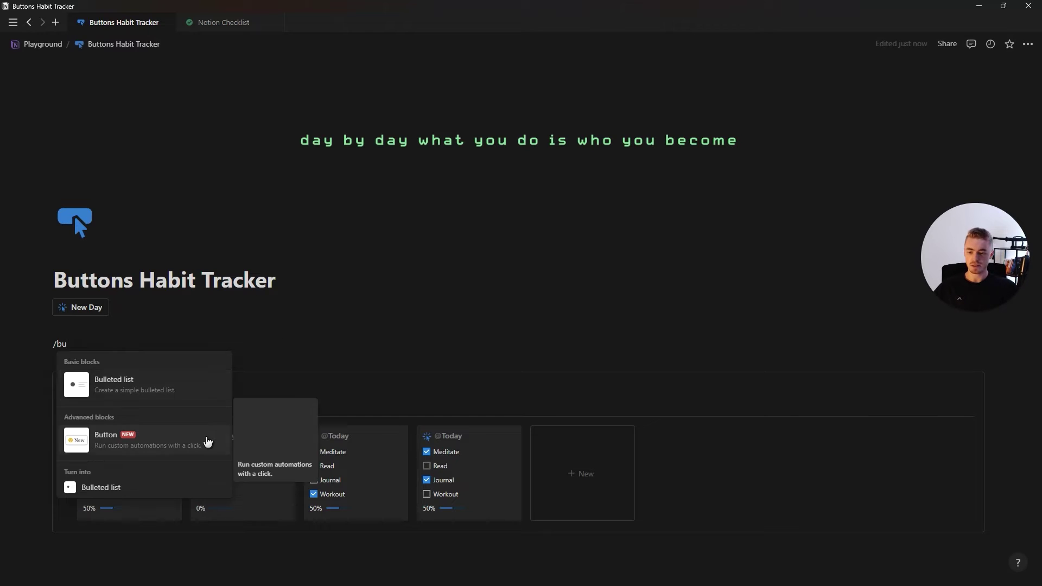
left_click(206, 437)
left_click(126, 463)
left_click(160, 416)
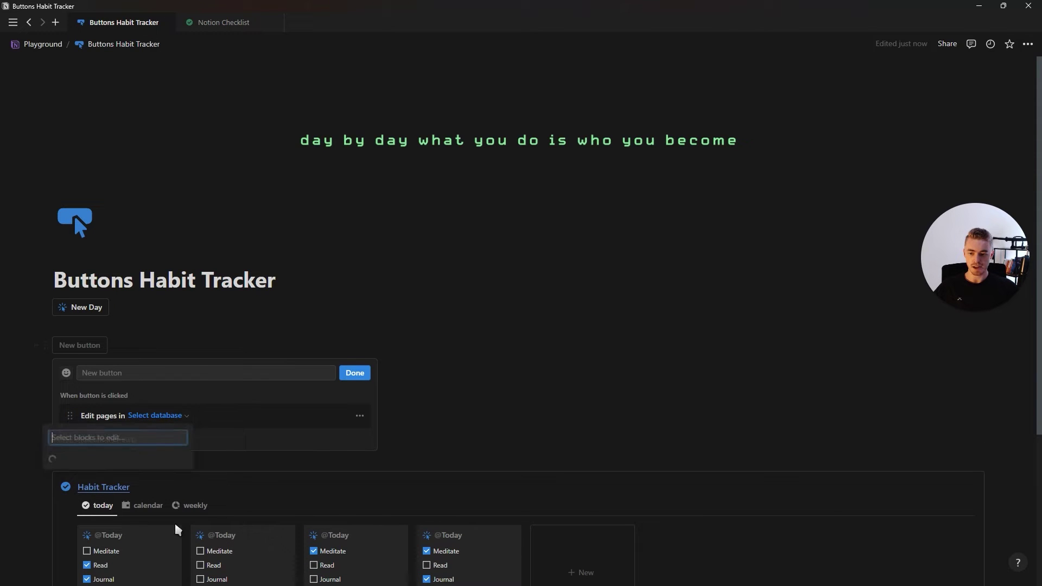
left_click(117, 279)
type("Meditate")
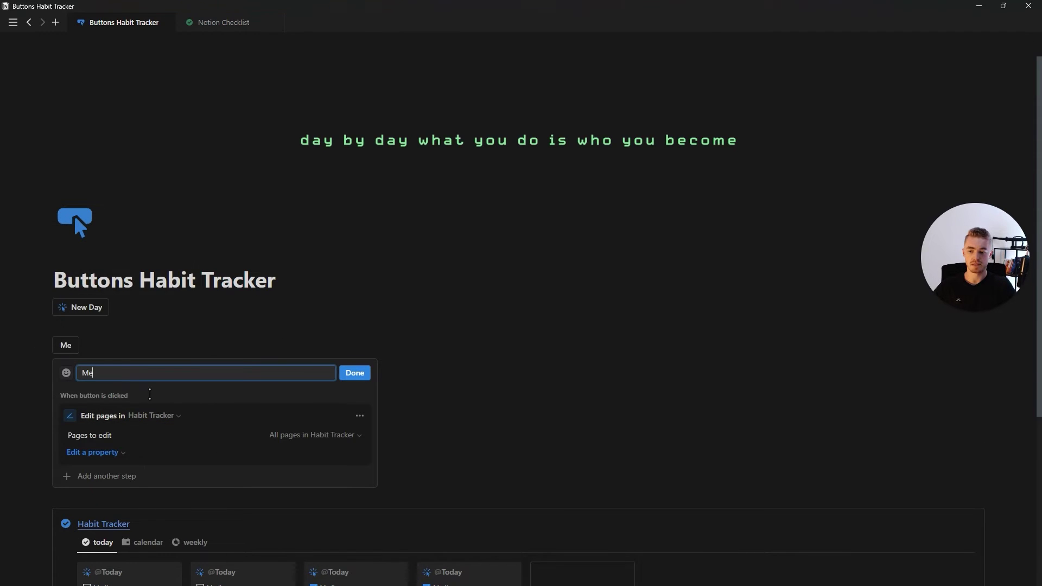
left_click(66, 373)
left_click(21, 460)
key("Escape")
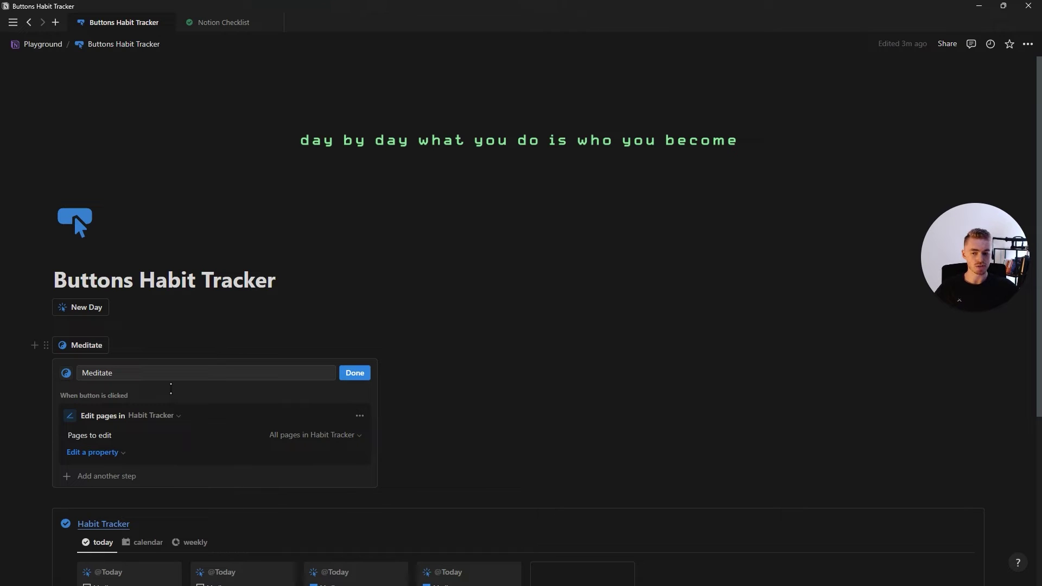
- Limit the Meditate button to pages whose Date is Today
left_click(312, 434)
left_click(162, 456)
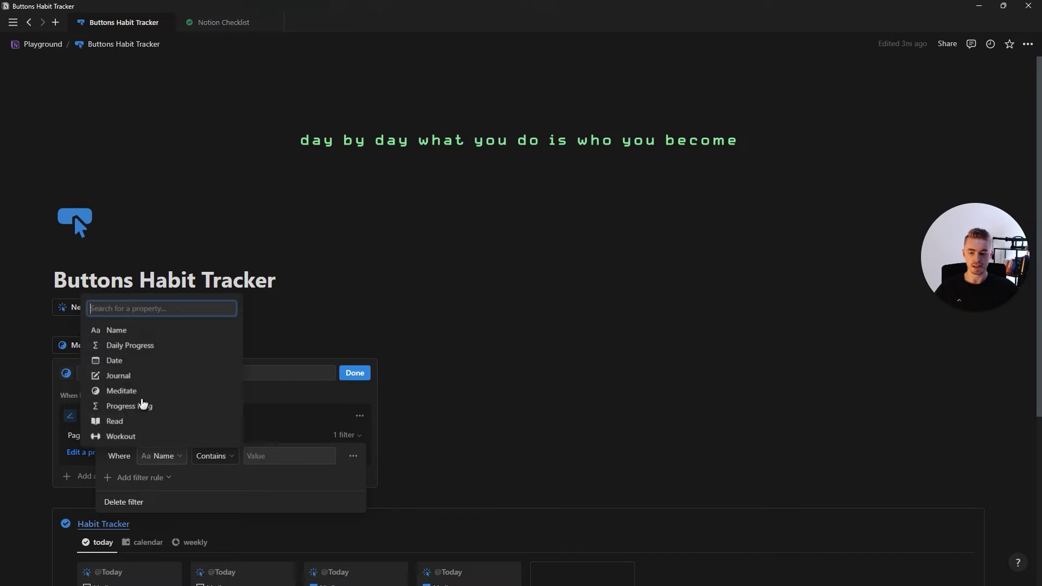
left_click(128, 365)
left_click(206, 458)
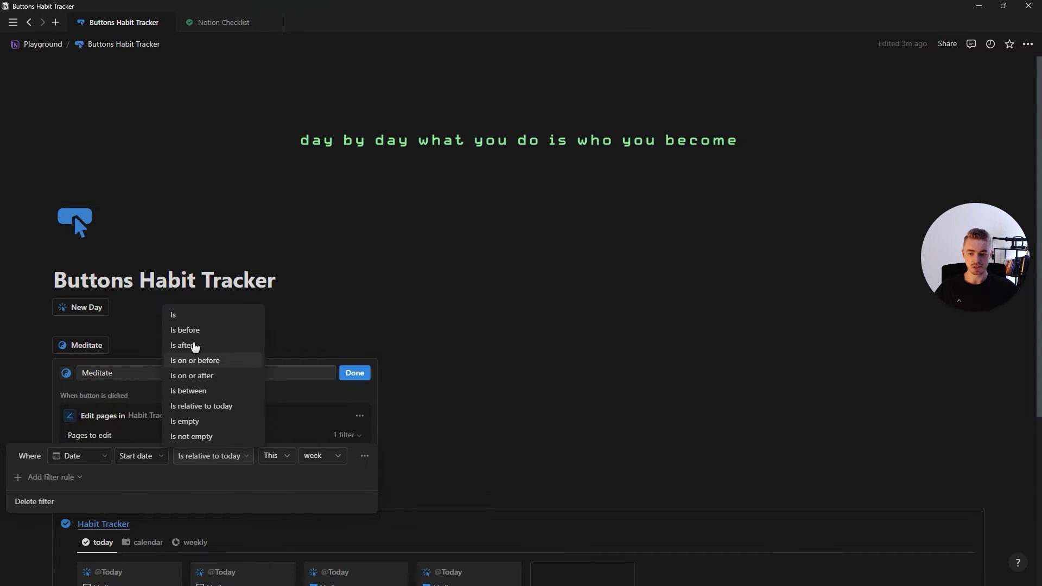
left_click(178, 316)
left_click(277, 438)
- Make the button set Meditate to Checked, then press it to tick all four cards
left_click(104, 452)
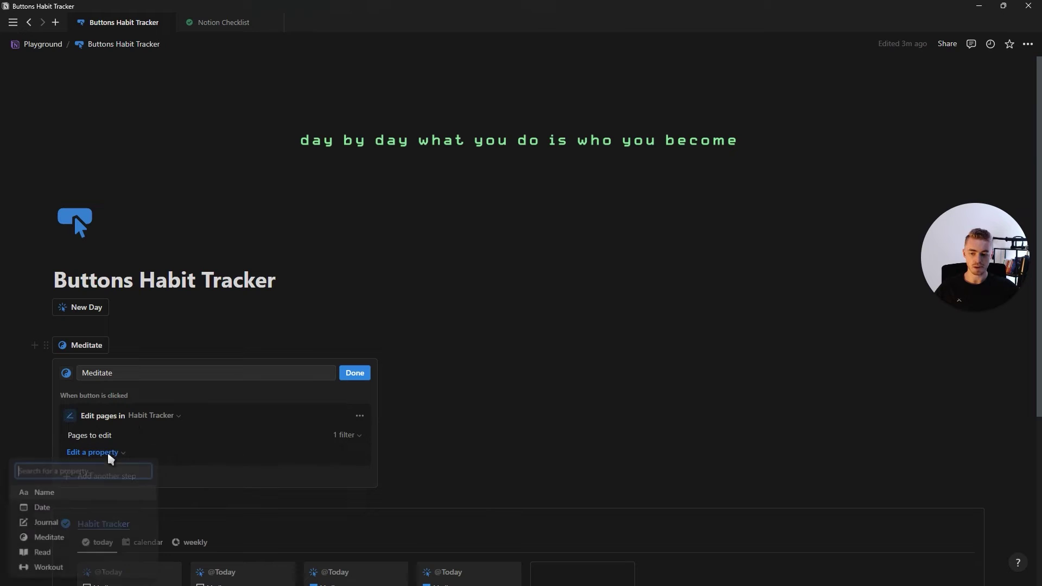
left_click(67, 539)
left_click(196, 453)
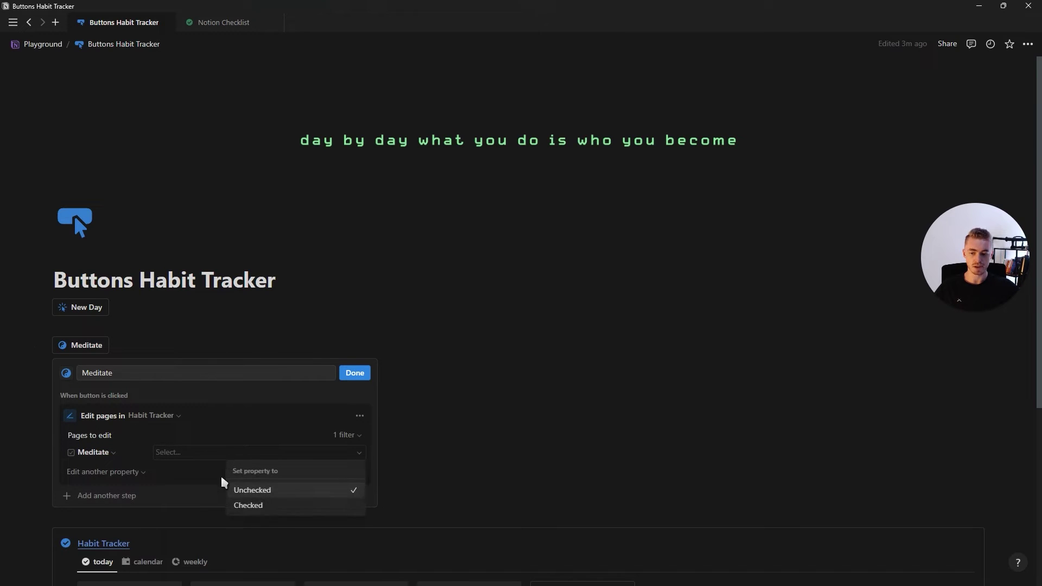
left_click(271, 508)
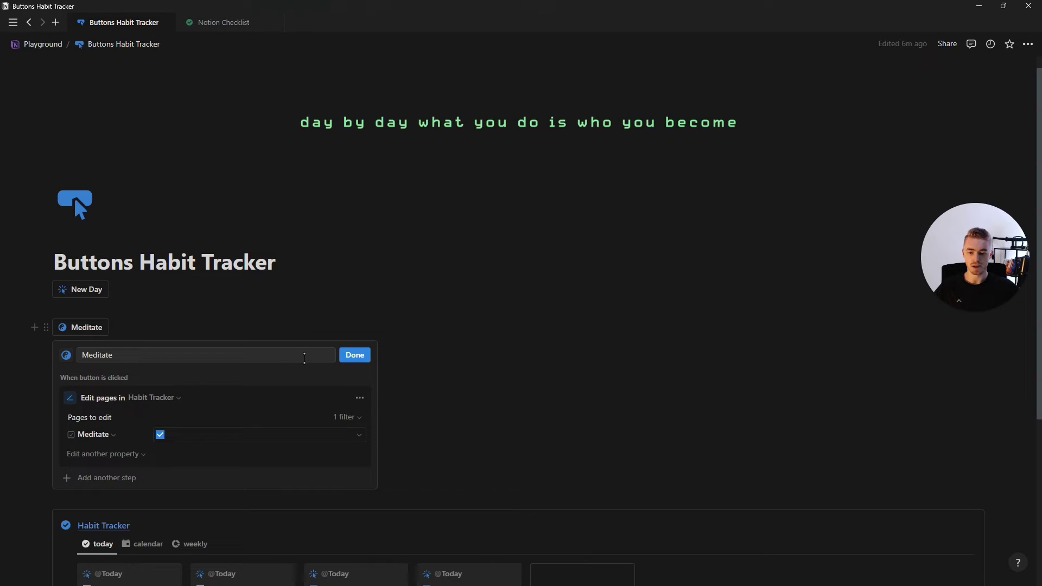
left_click(355, 356)
left_click(87, 329)
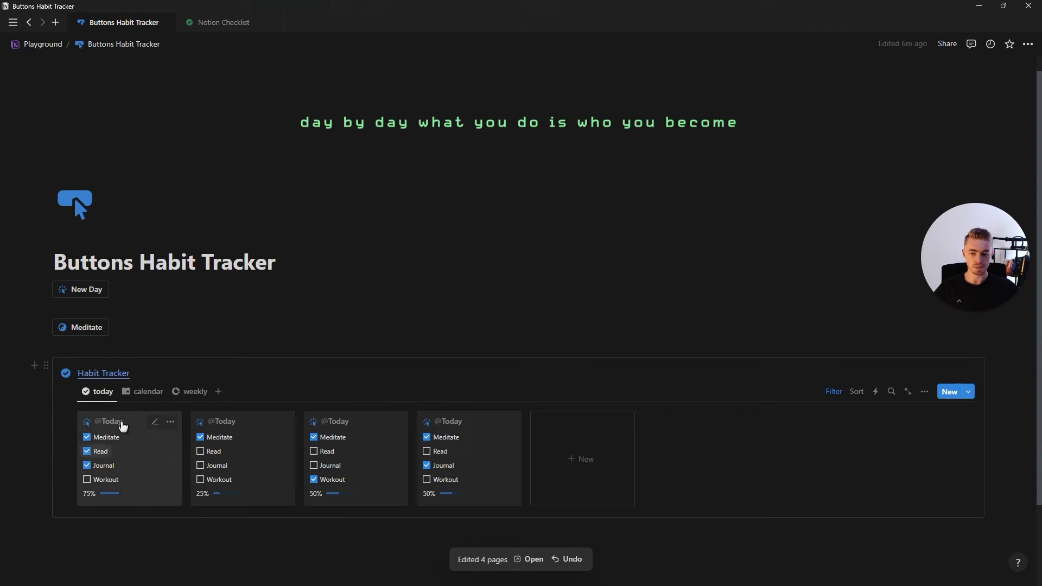
scroll(286, 284, "down", 2)
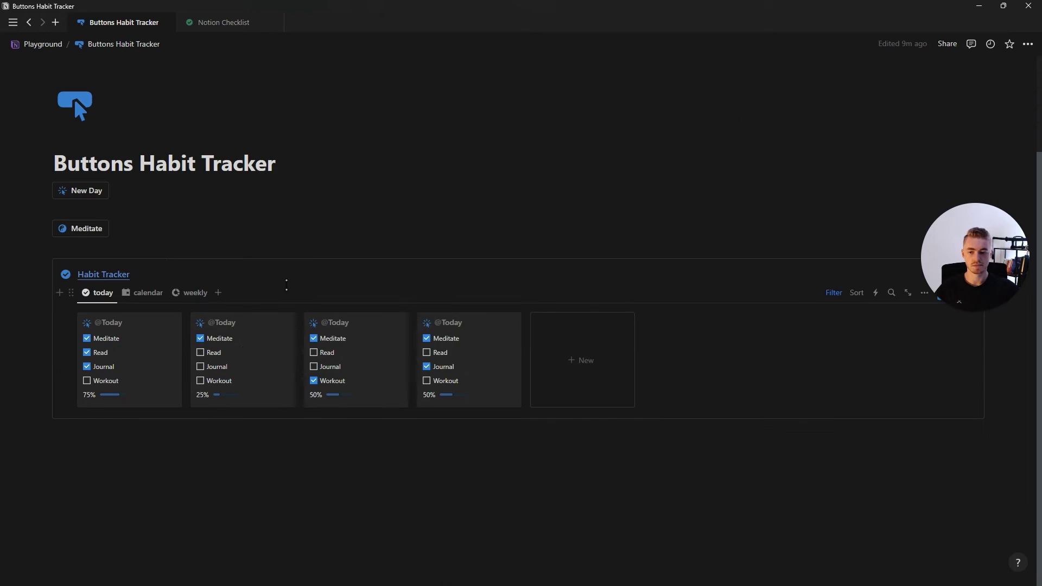
- Delete the Date: Today filter from the calendar view
left_click(142, 292)
scroll(167, 296, "down", 2)
left_click_drag(505, 294, 423, 307)
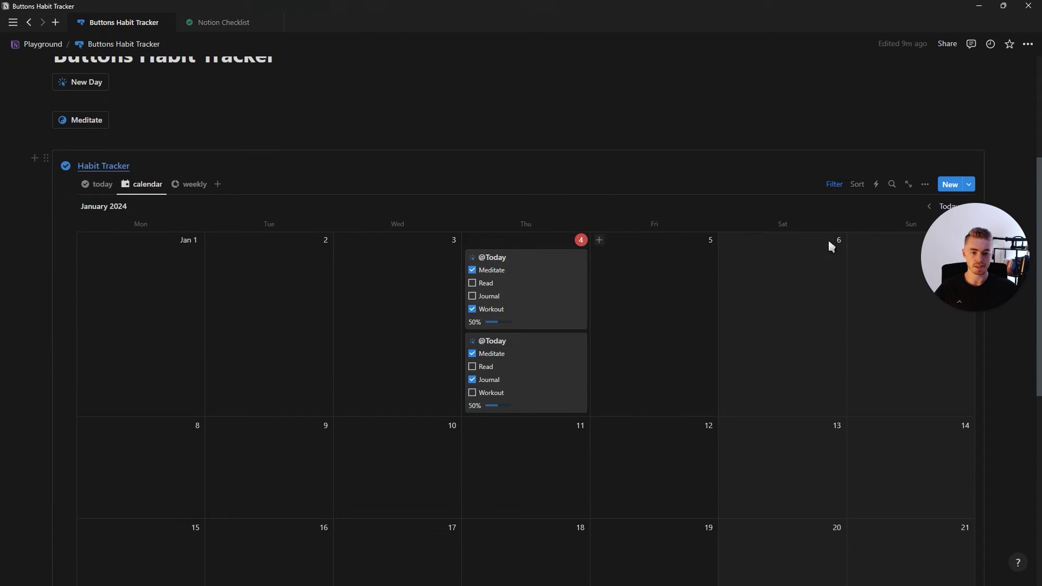
left_click(834, 185)
left_click(137, 211)
left_click(167, 225)
left_click(198, 230)
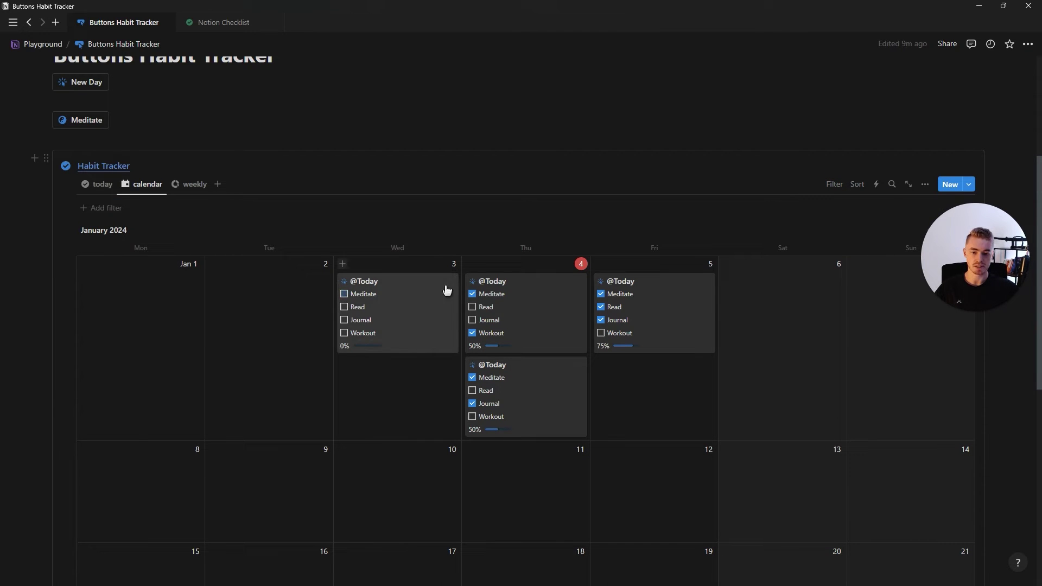
- Untick Meditate on Jan 5, rerun the Meditate button, and return to the today view
left_click(601, 293)
left_click(80, 120)
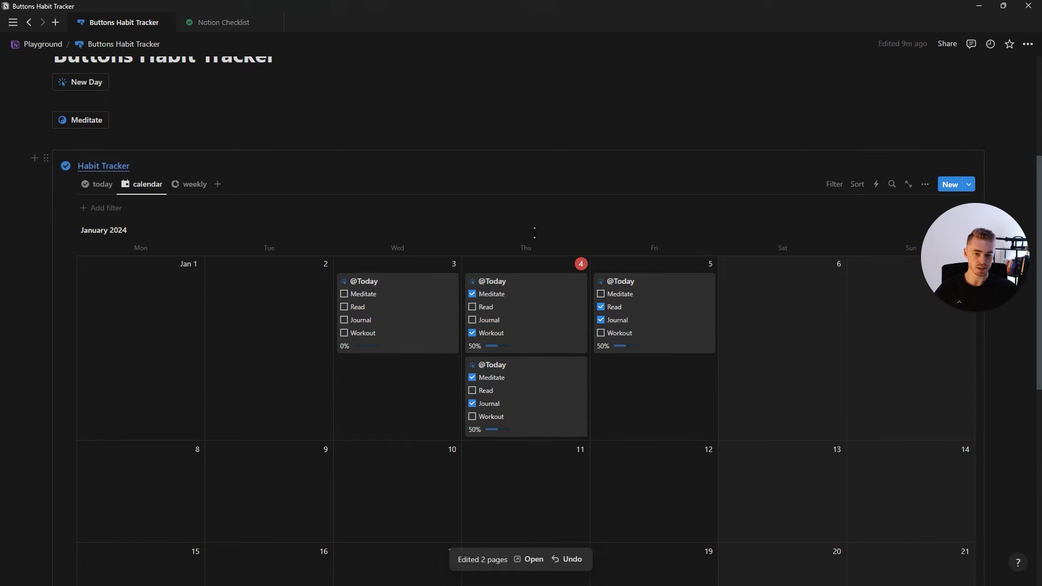
scroll(135, 245, "up", 1)
left_click(98, 235)
scroll(85, 232, "up", 1)
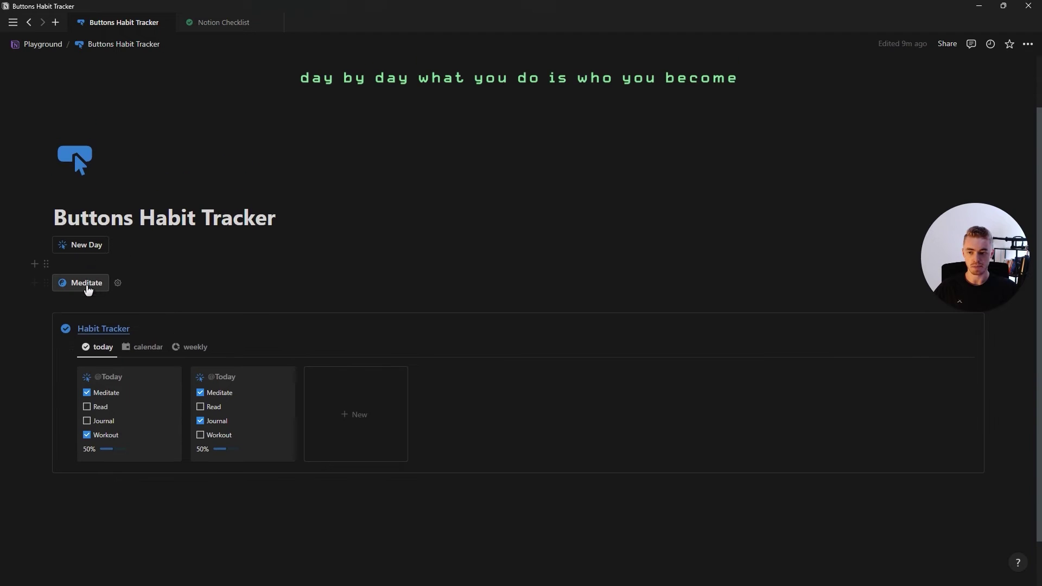
- Duplicate Meditate into a 'Read' button that sets Read to Checked
right_click(98, 289)
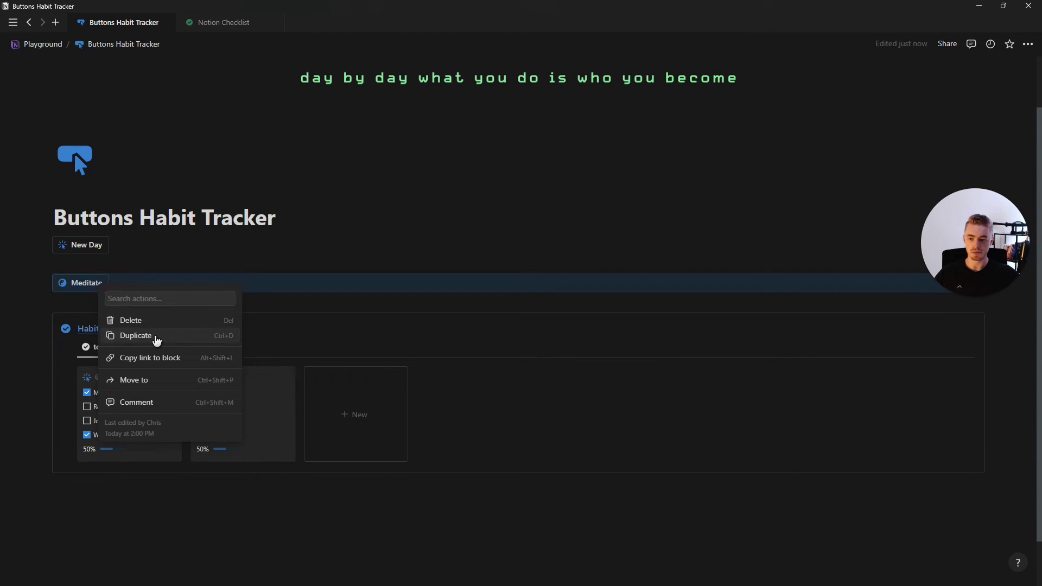
left_click(156, 335)
left_click(116, 304)
double_click(104, 330)
type("Read")
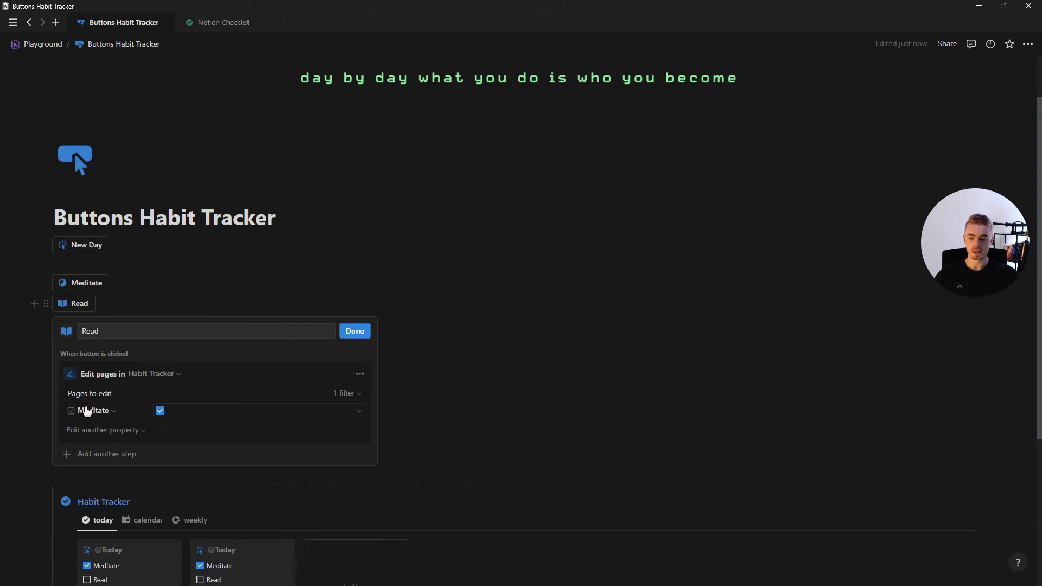
left_click(88, 410)
left_click(104, 496)
left_click(187, 411)
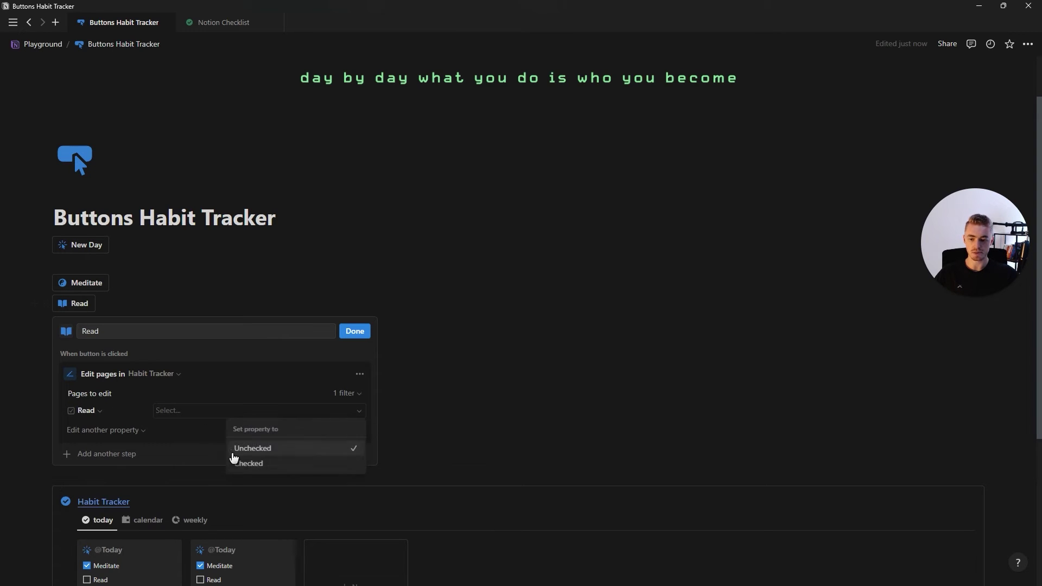
left_click(238, 463)
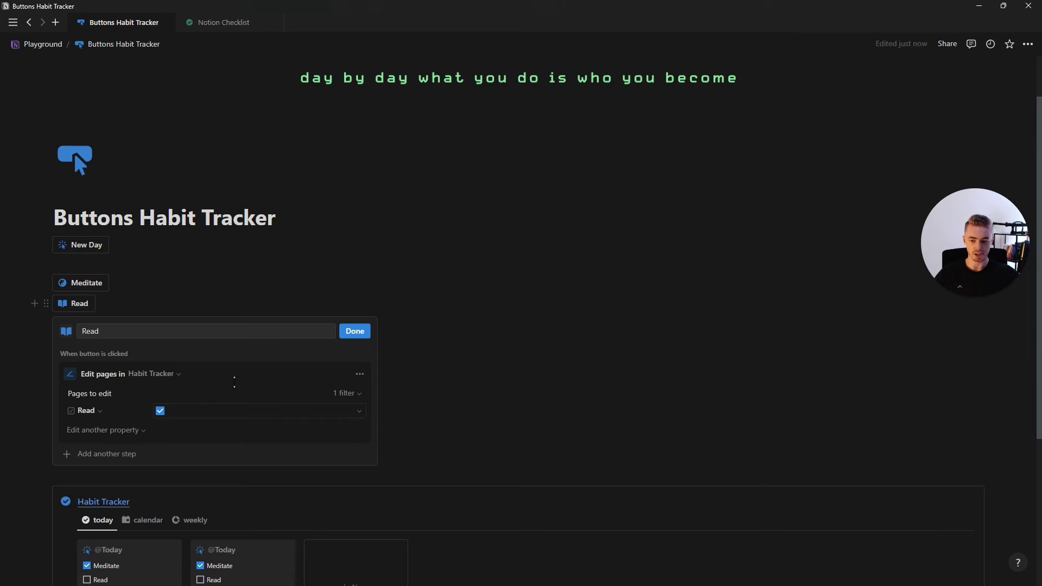
left_click(355, 331)
- Duplicate Read and arrange Read, Journal and Workout buttons in columns beside Meditate
right_click(76, 305)
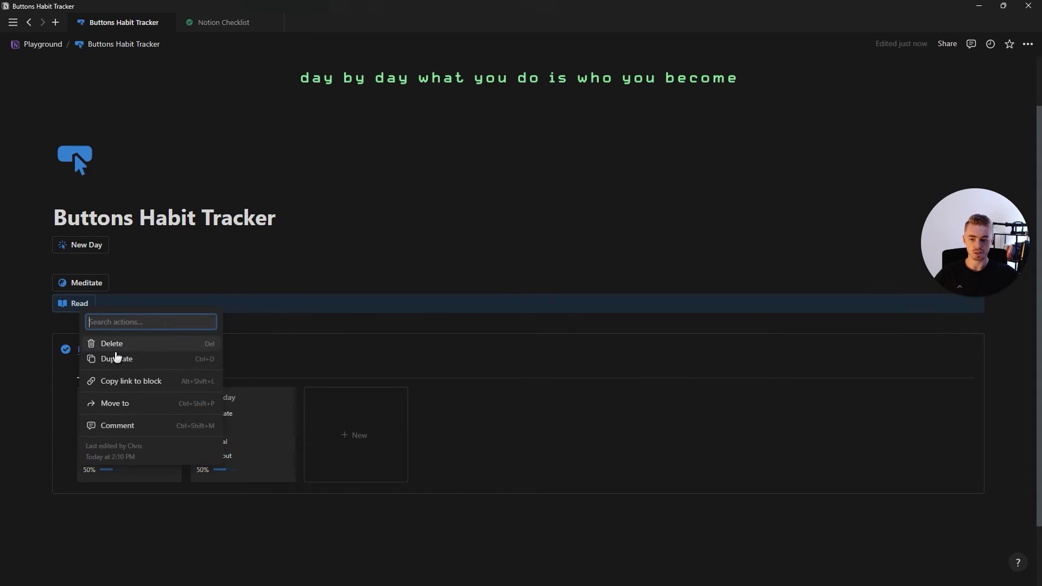
left_click(116, 357)
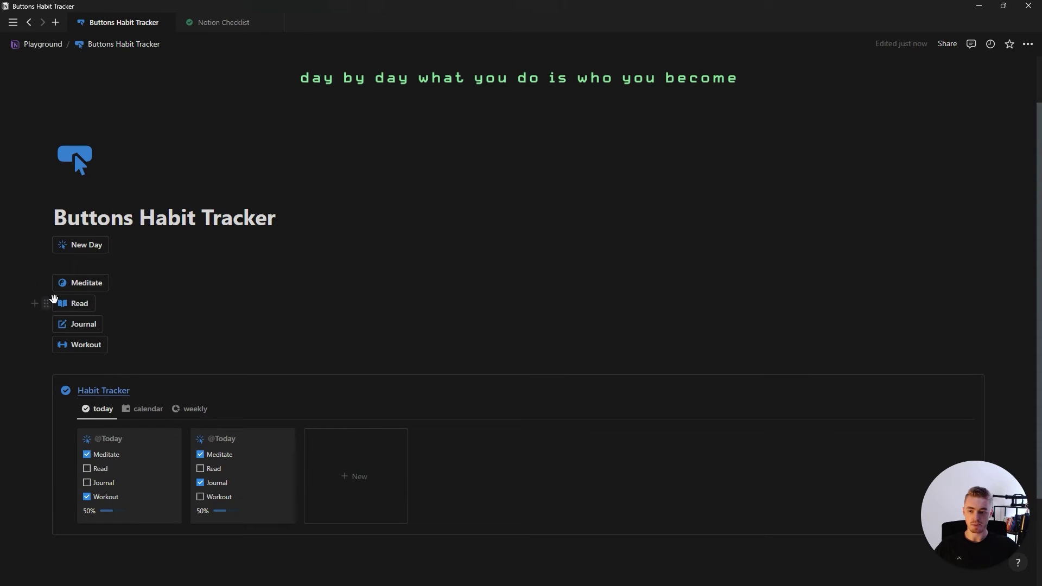
left_click_drag(46, 302, 1002, 284)
left_click_drag(45, 317, 992, 294)
left_click_drag(46, 318, 989, 288)
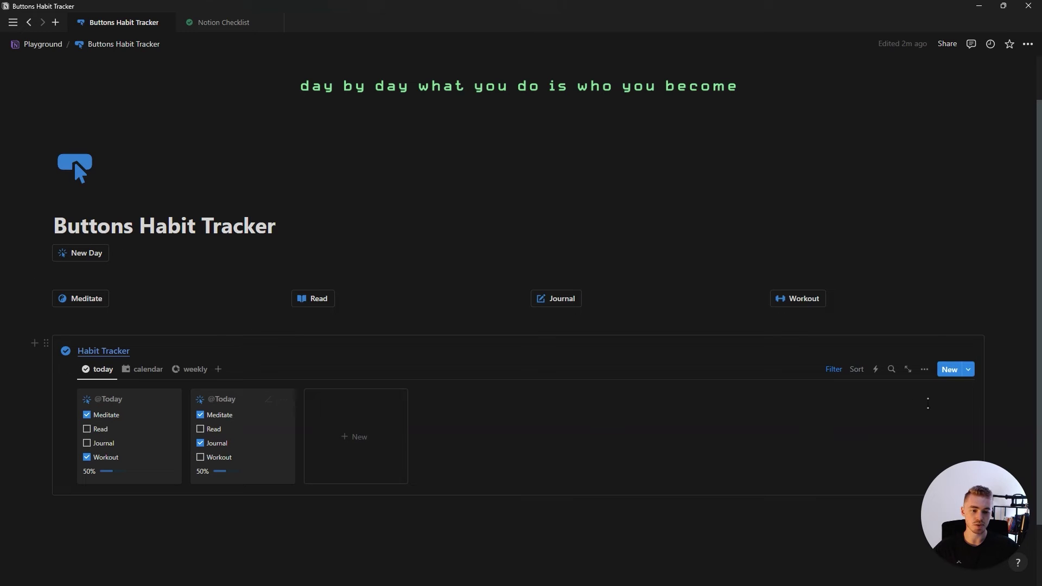
mouse_move(973, 375)
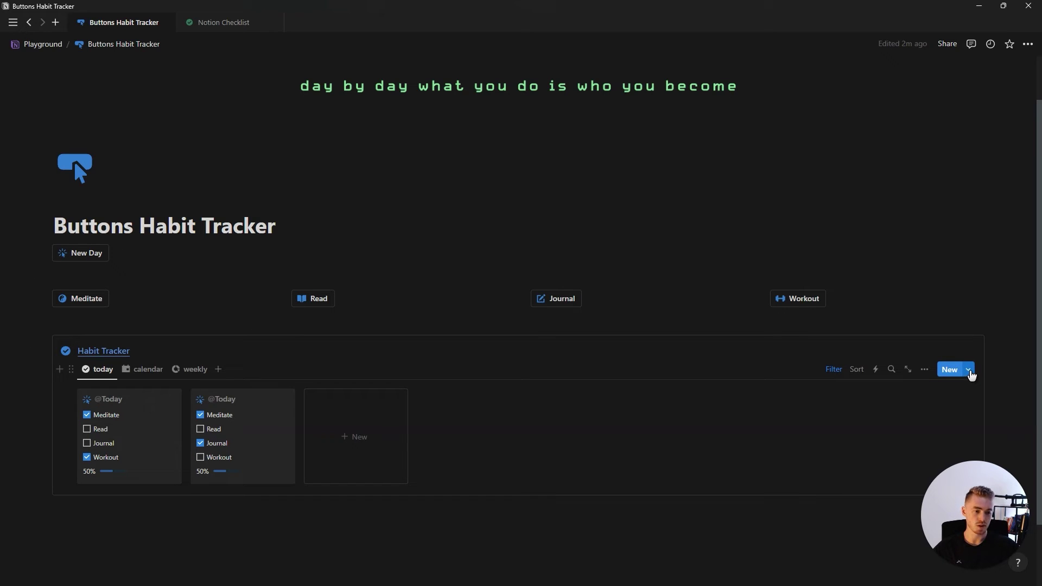
left_click(969, 370)
left_click(1022, 410)
left_click(976, 412)
scroll(721, 366, "down", 3)
- Add a callout headed 'Today's Intention' in bold purple with a purple sun icon
key("Return")
type("/ca")
key("Return")
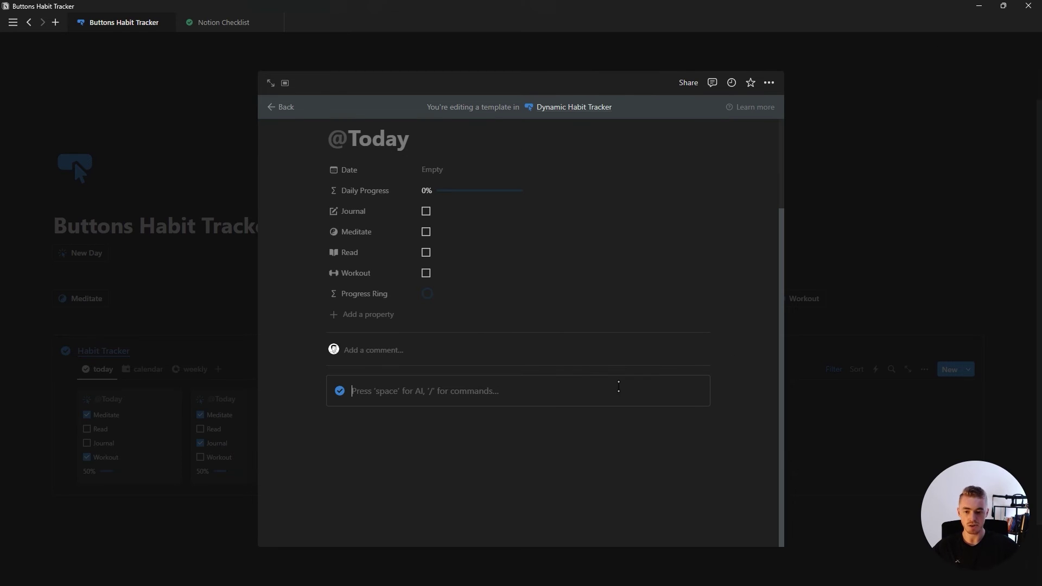
type("Today's Intention")
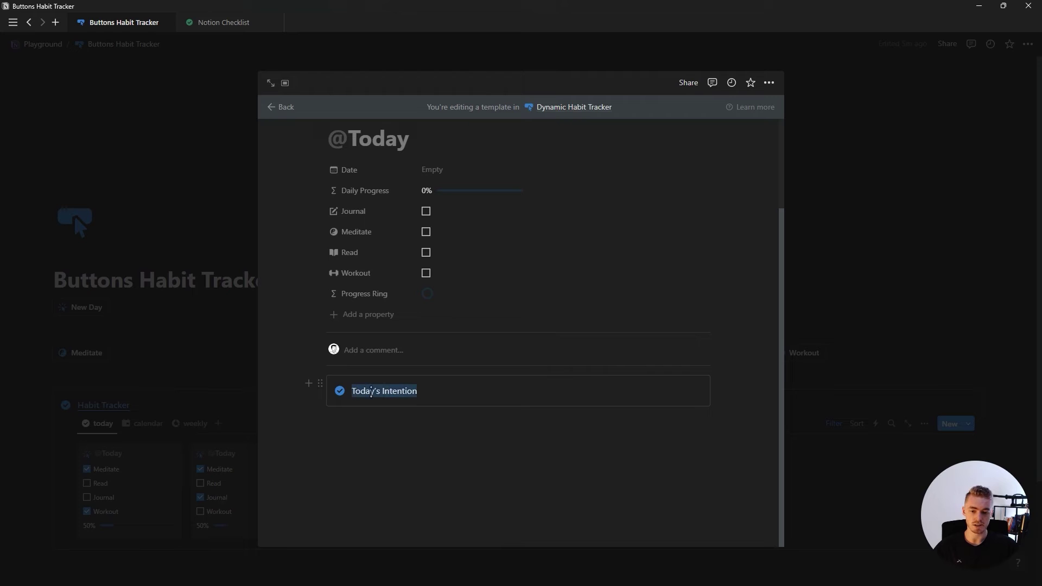
left_click(502, 369)
left_click(582, 371)
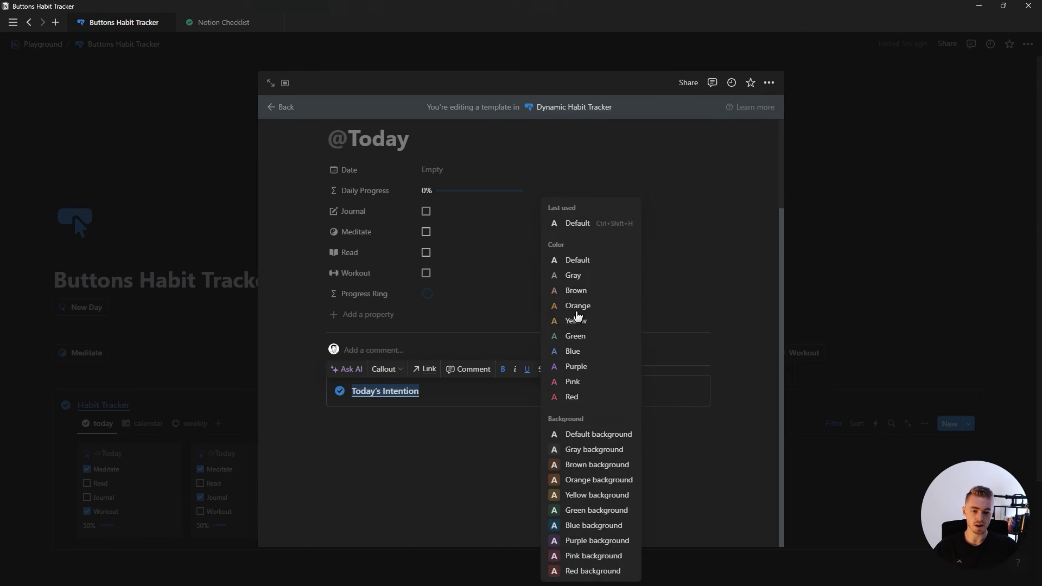
left_click(577, 365)
left_click(340, 391)
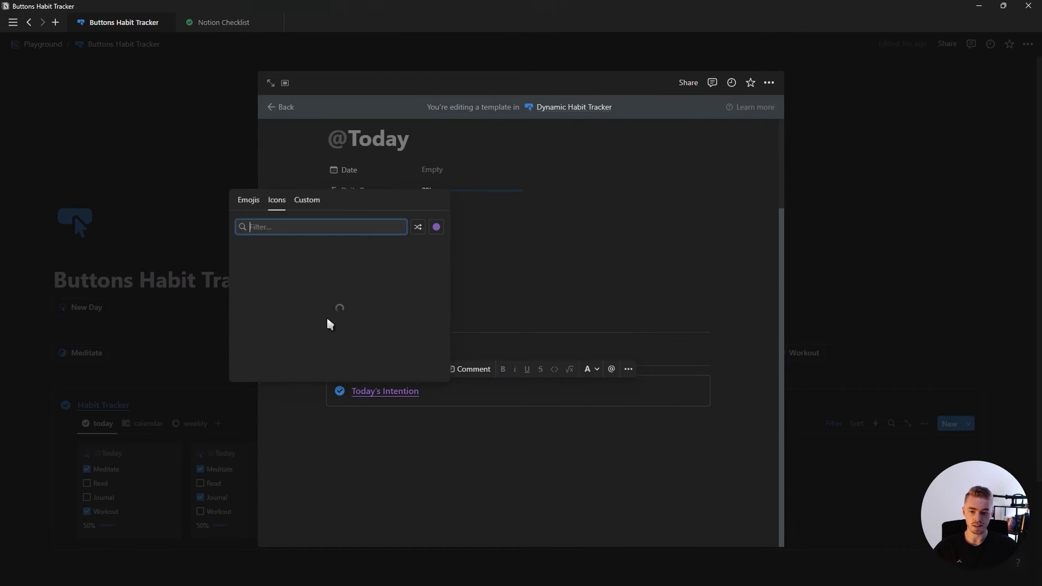
left_click(348, 341)
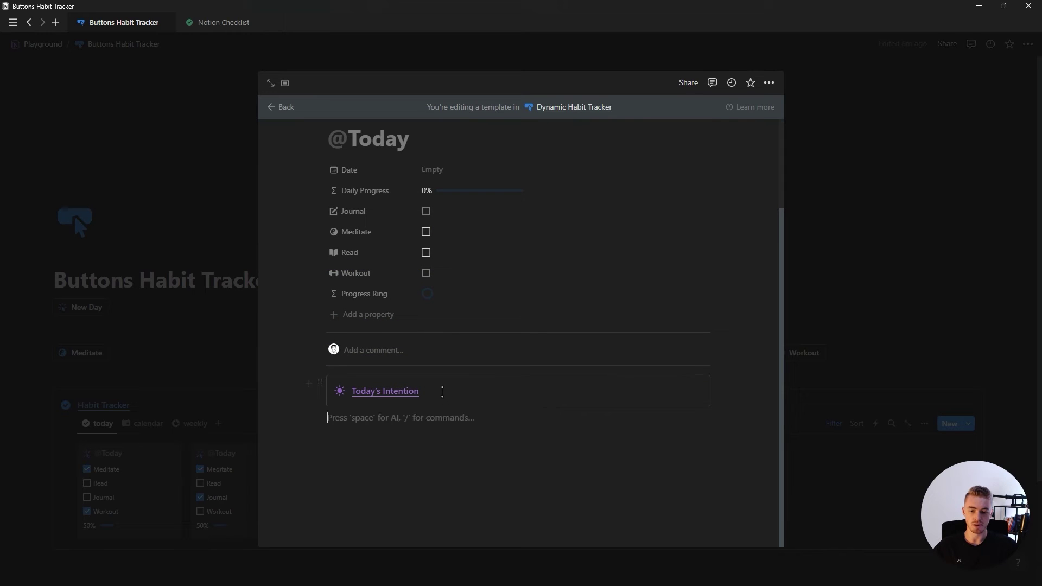
- Put a bullet list in the callout, duplicate it twice, and set two copies side by side as columns
left_click_drag(317, 418, 335, 380)
left_click(320, 383)
left_click(303, 327)
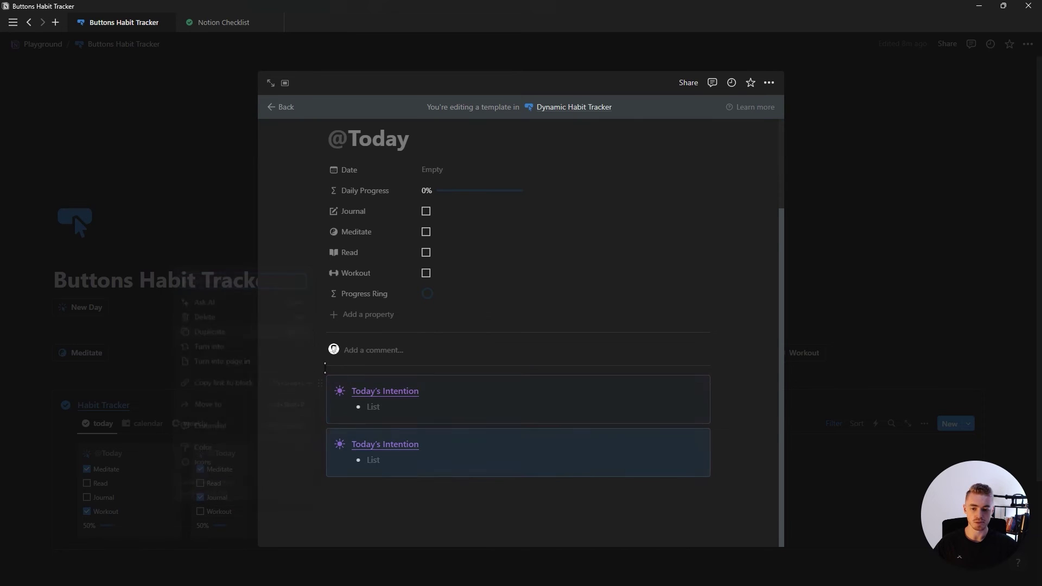
left_click(372, 444)
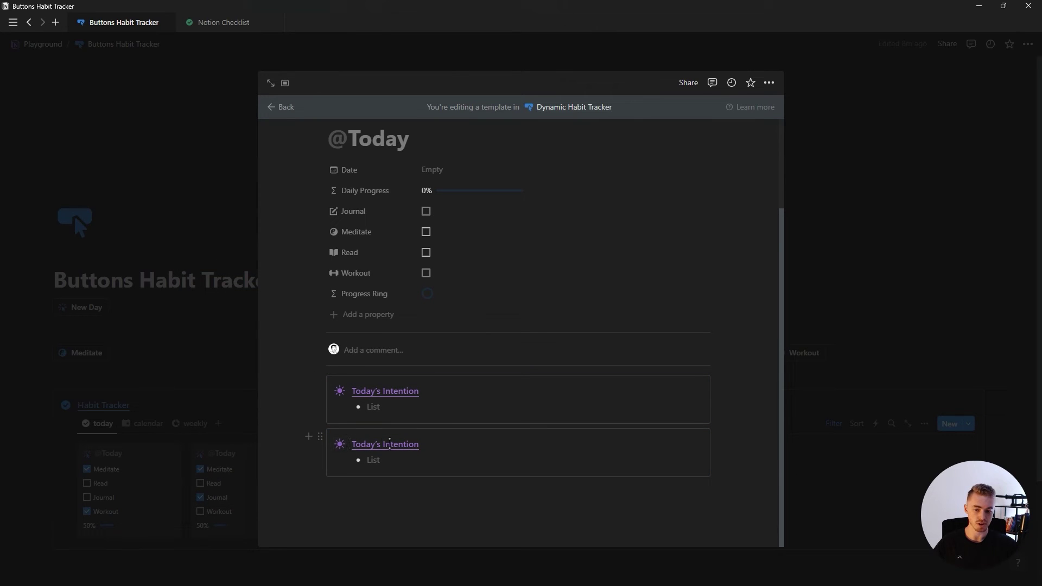
left_click(320, 436)
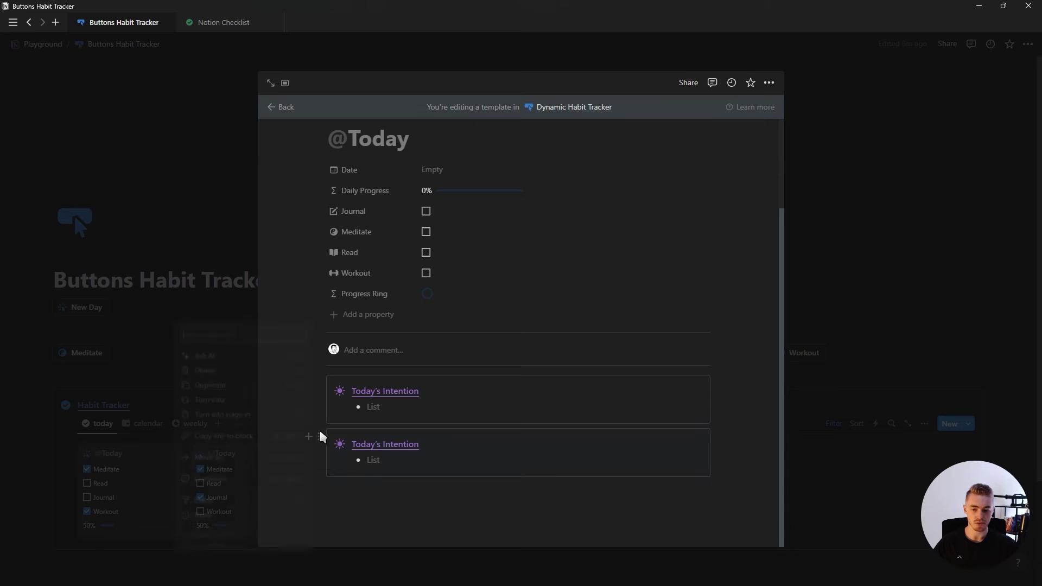
left_click(304, 383)
left_click_drag(321, 489, 703, 450)
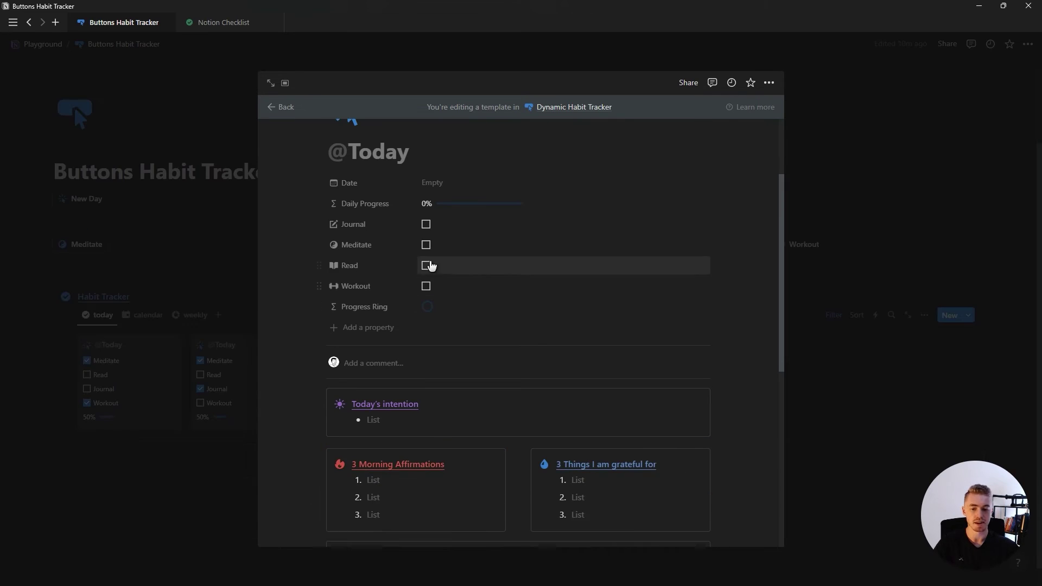
scroll(430, 267, "down", 4)
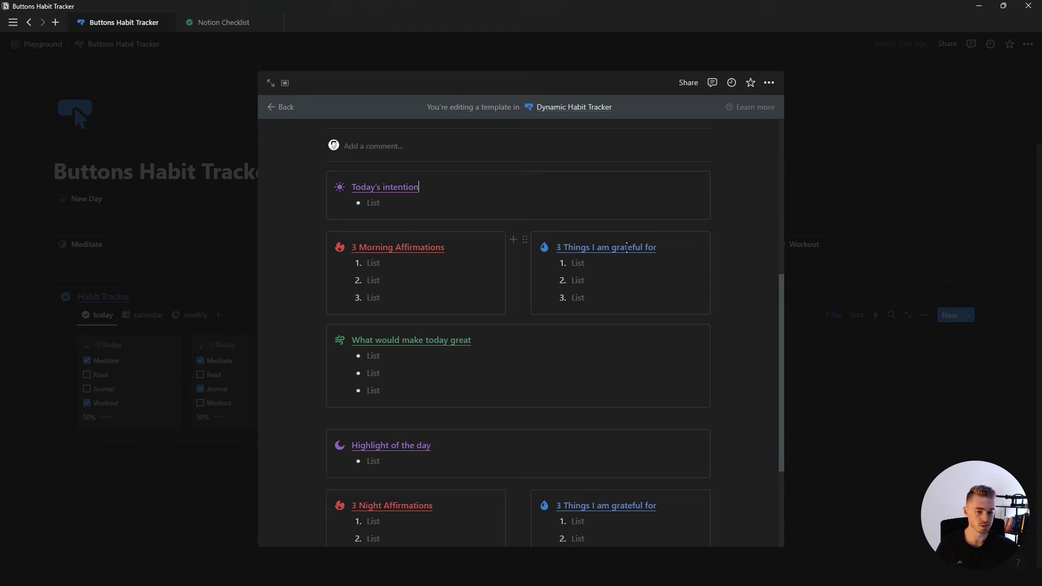
scroll(478, 239, "down", 2)
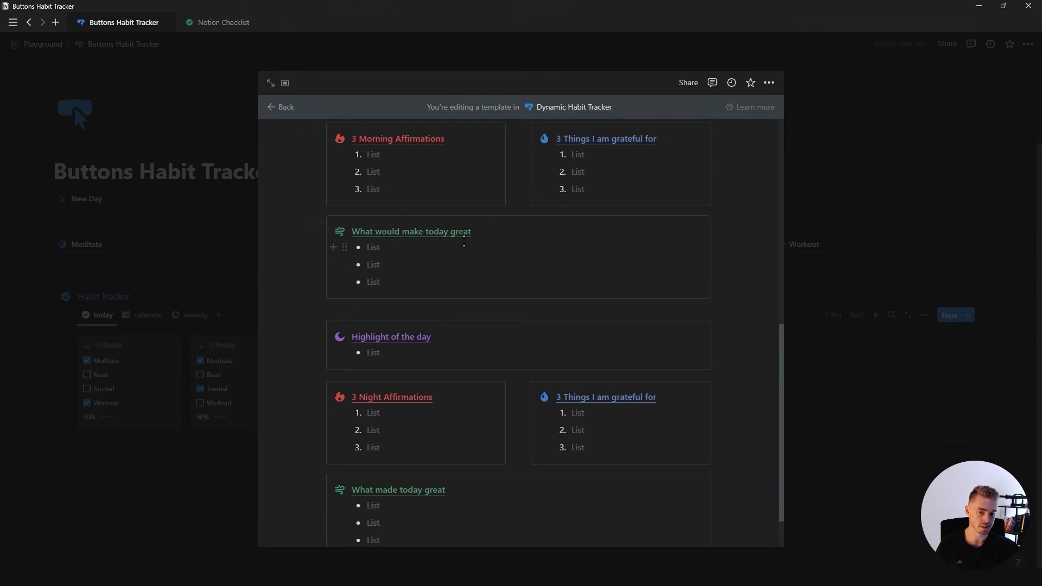
scroll(469, 240, "down", 1)
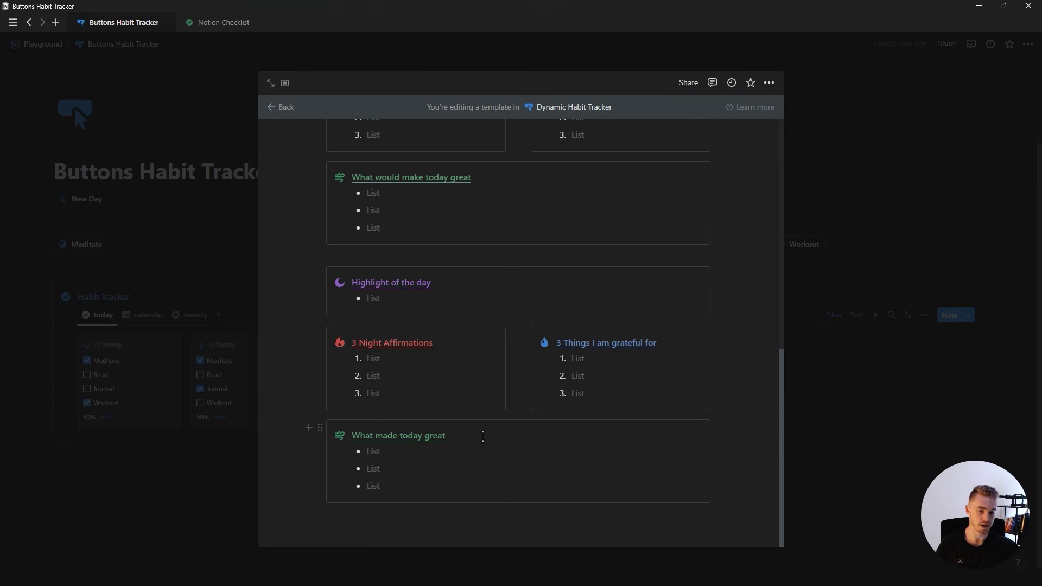
scroll(483, 380, "up", 10)
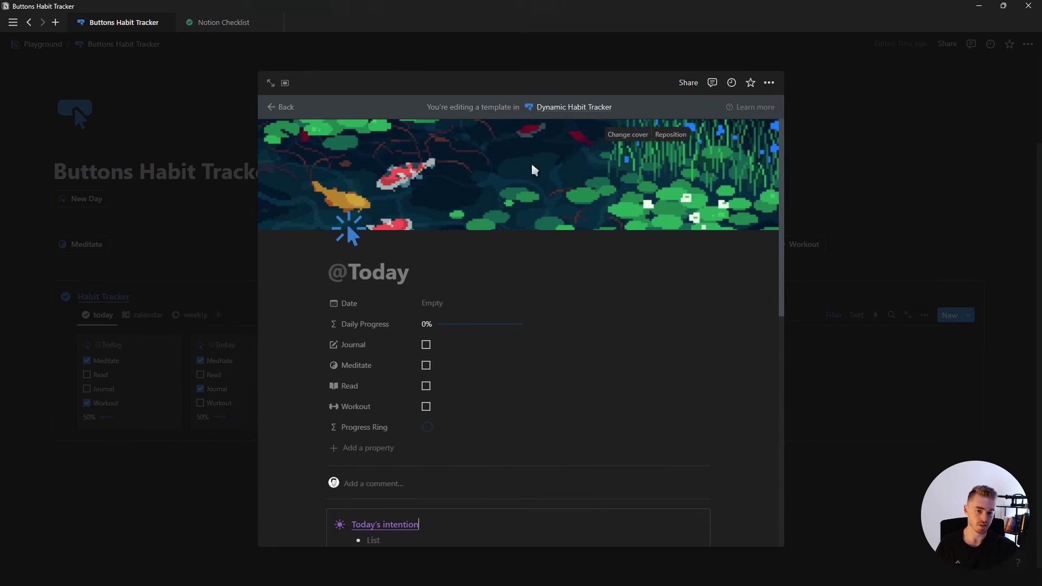
scroll(579, 268, "down", 7)
scroll(542, 310, "down", 3)
scroll(538, 358, "up", 6)
scroll(542, 353, "up", 3)
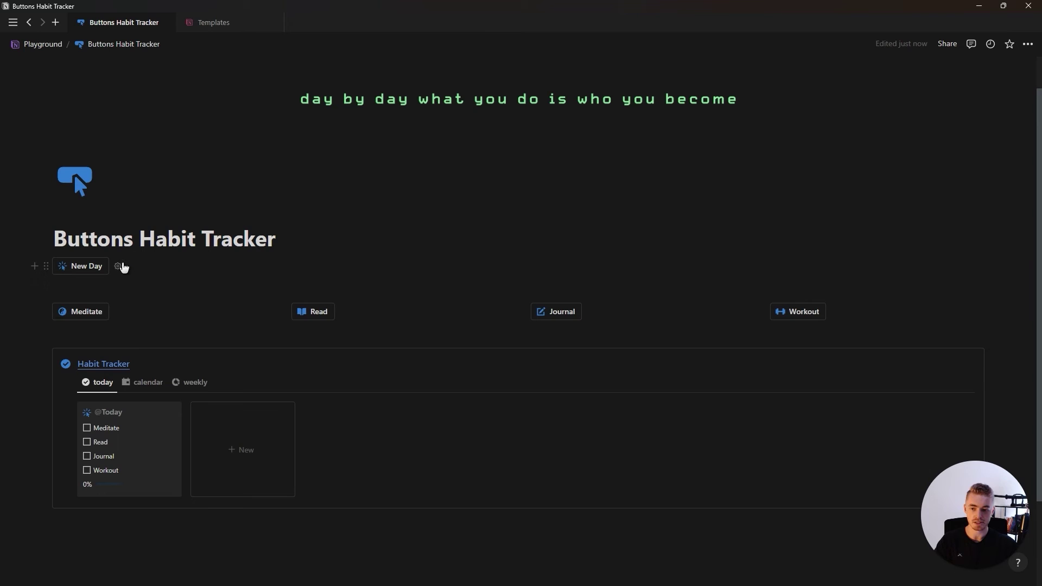
- Add an 'Open page: New page added' step to the New Day button
left_click(118, 266)
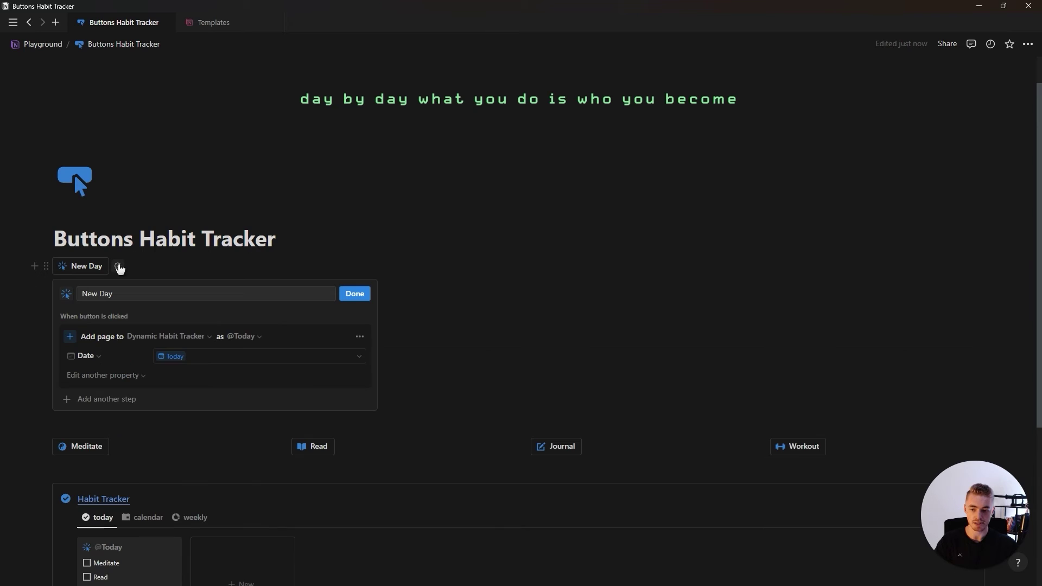
left_click(107, 401)
left_click(112, 479)
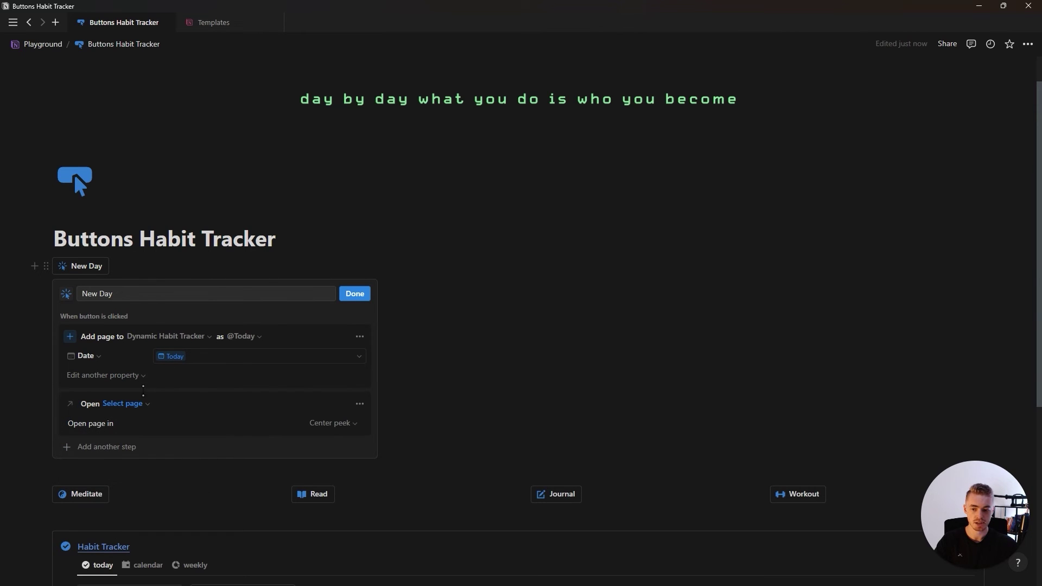
left_click(124, 405)
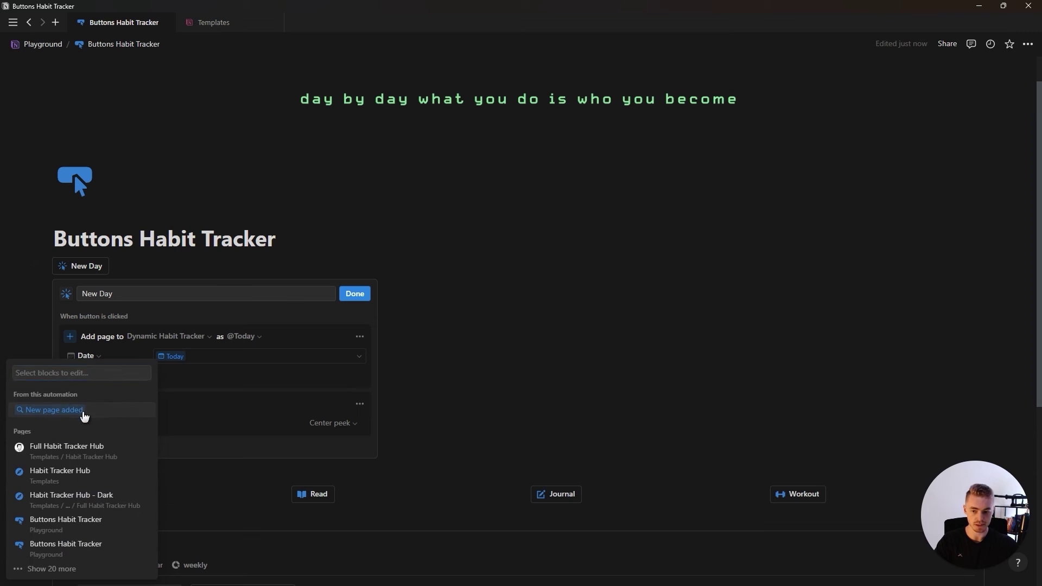
left_click(84, 413)
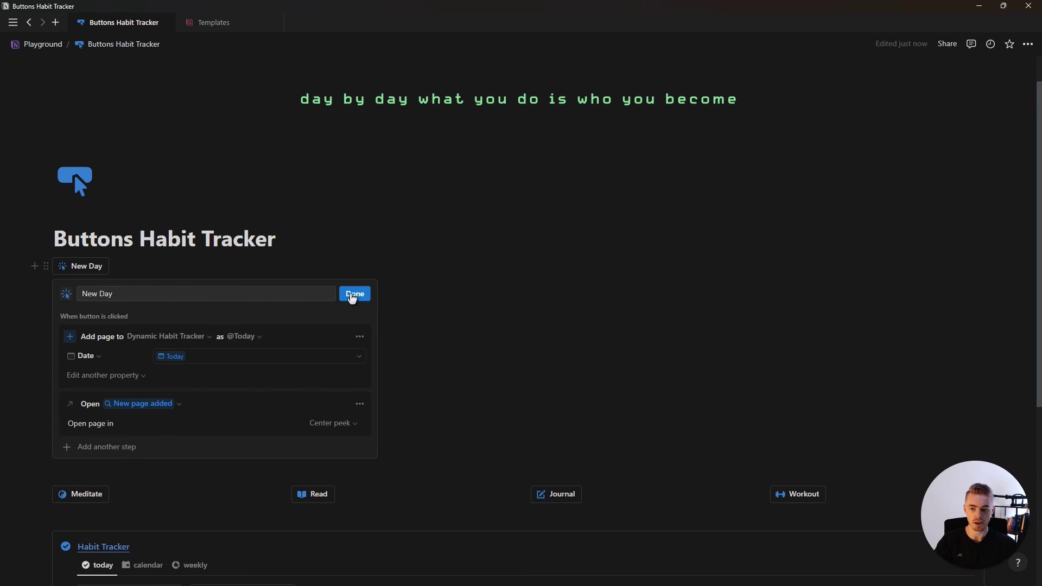
left_click(355, 293)
left_click(86, 268)
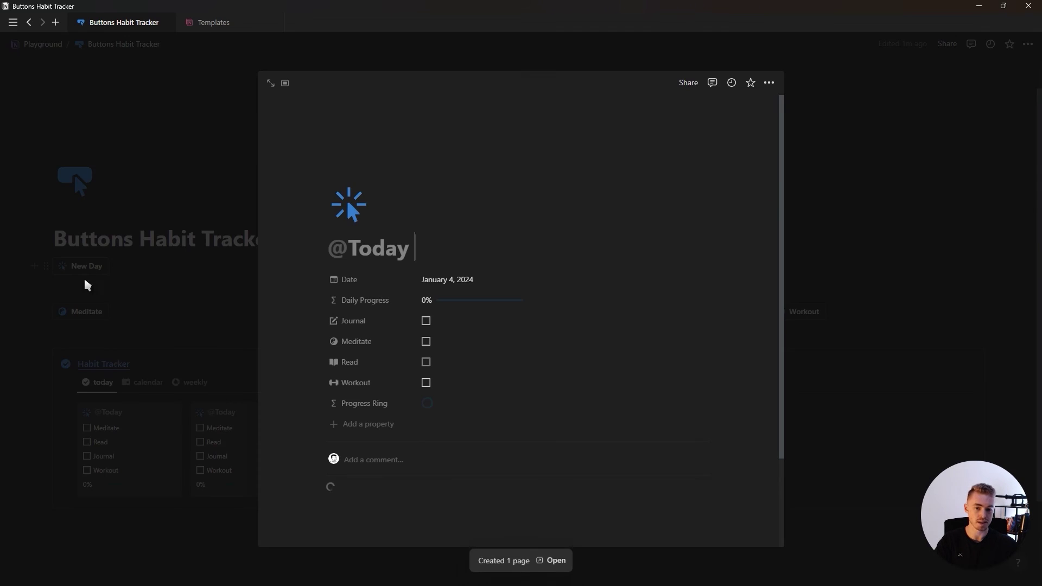
scroll(615, 345, "down", 2)
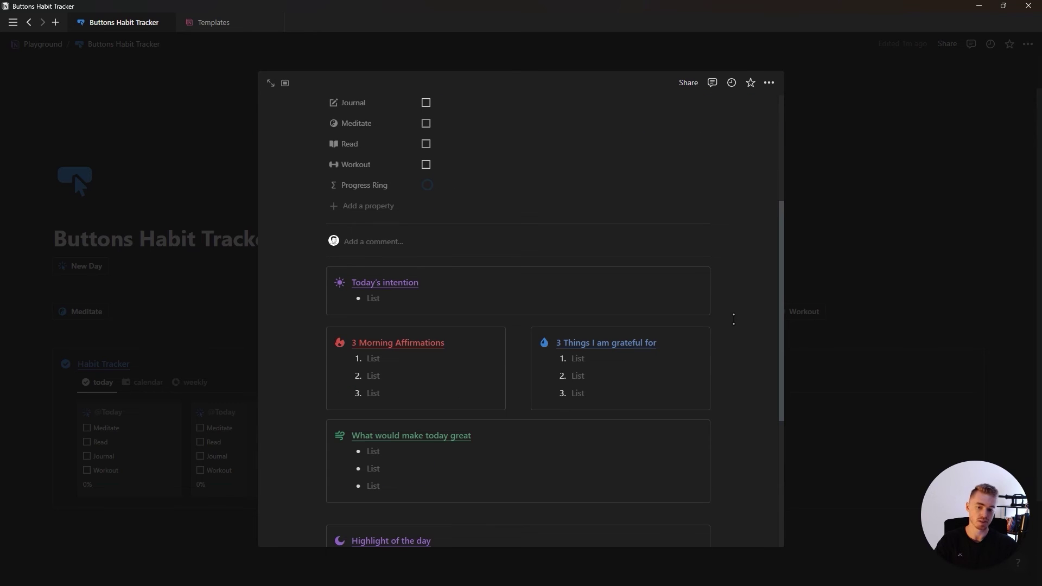
left_click(830, 322)
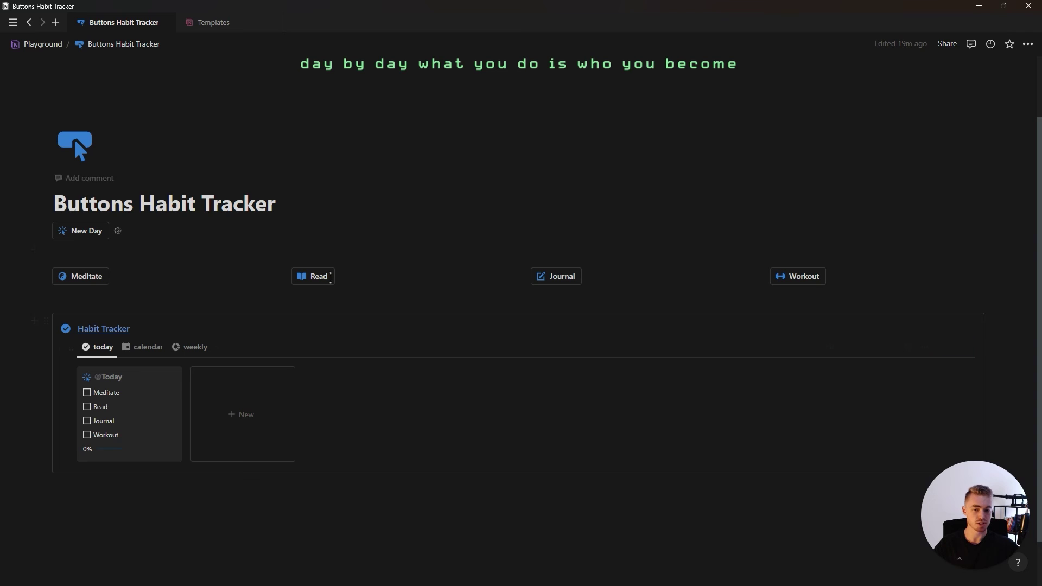
key("alt+Tab")
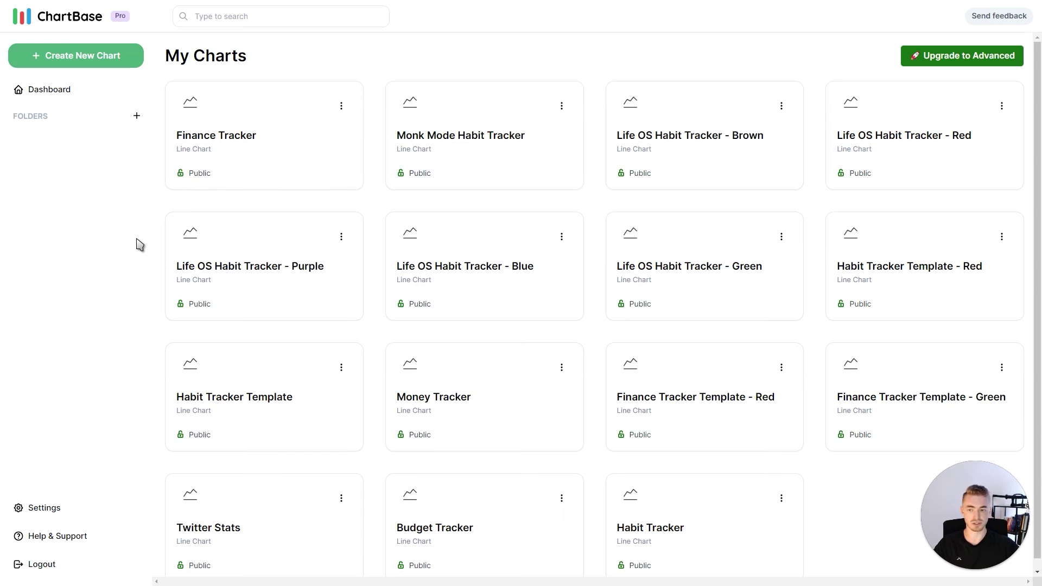
- In ChartBase settings, grant access to the Notion page Dynamic Habit Tracker
left_click(80, 514)
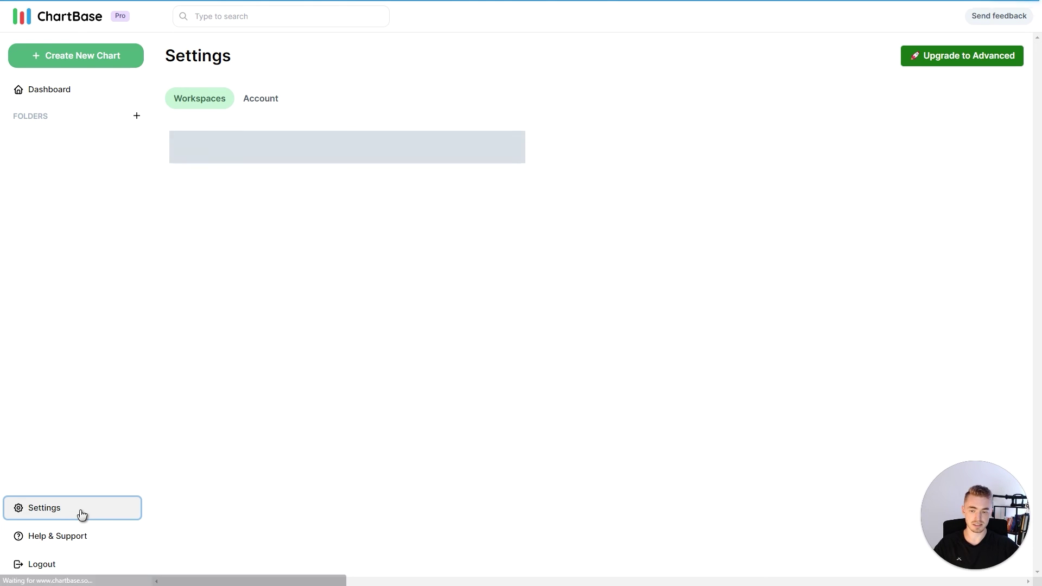
left_click(469, 150)
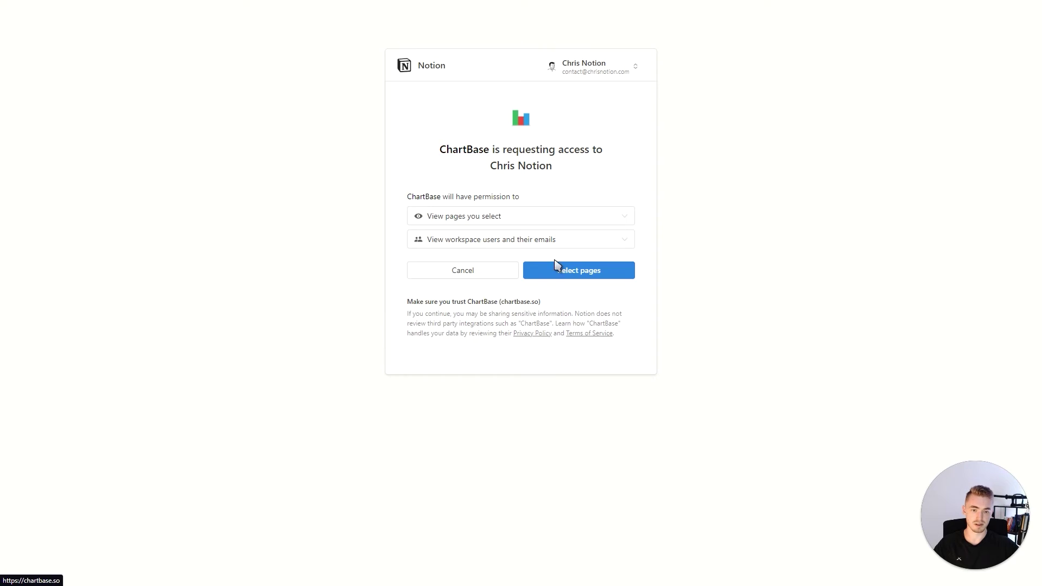
left_click(561, 269)
type("dynamic")
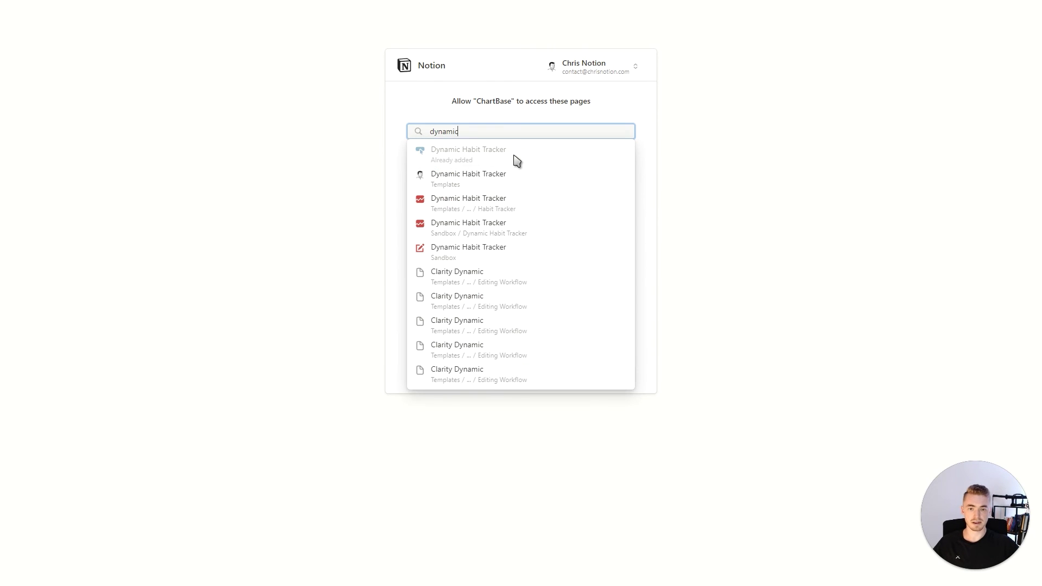
left_click(516, 160)
left_click(595, 379)
left_click(86, 61)
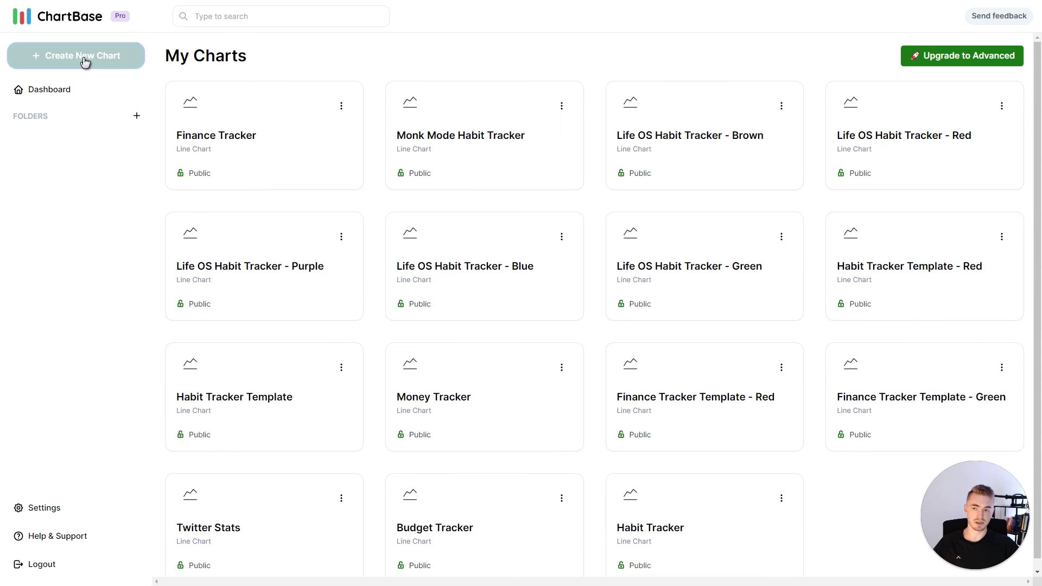
- Create a Dynamic Habit Tracker line chart with Date on the X axis and Daily Progress on Y
left_click(465, 277)
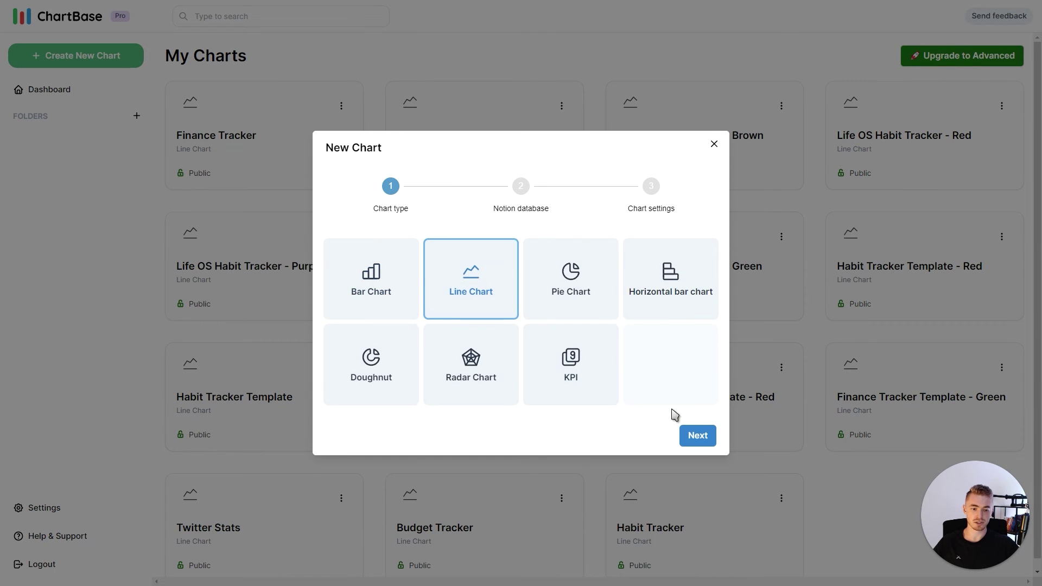
left_click(698, 435)
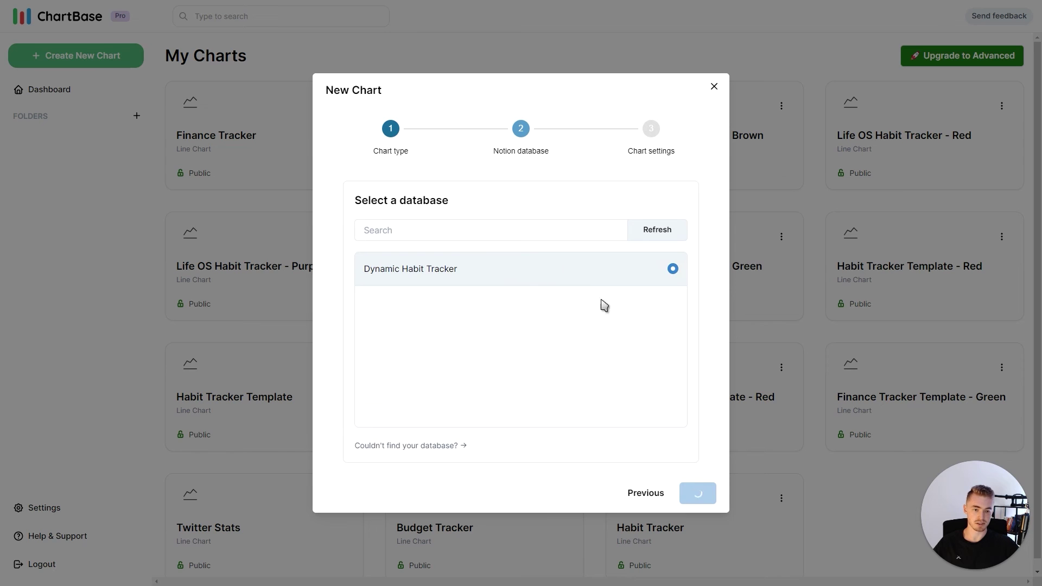
left_click(698, 493)
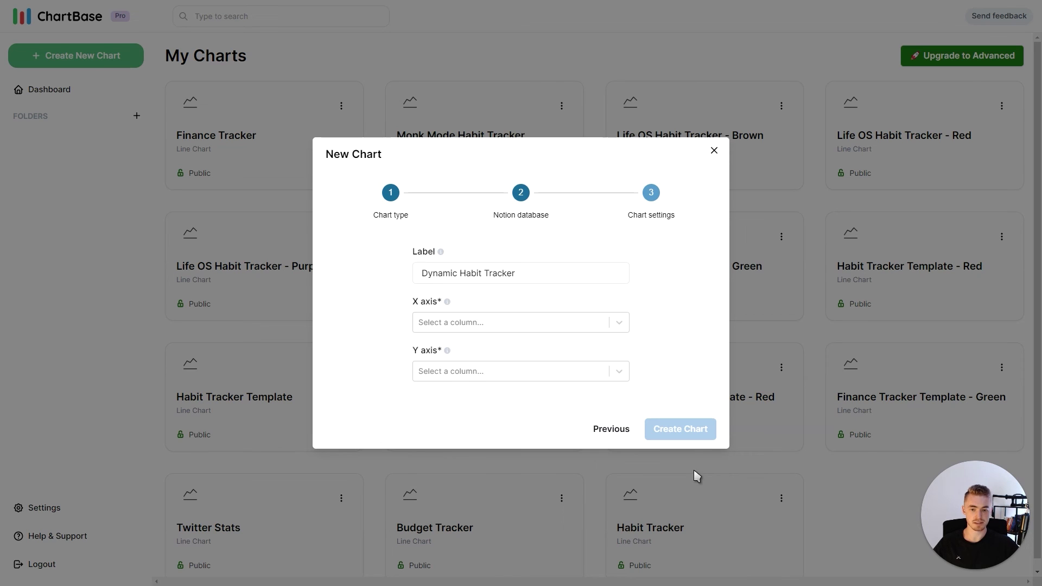
left_click(537, 321)
scroll(489, 417, "down", 3)
left_click(469, 440)
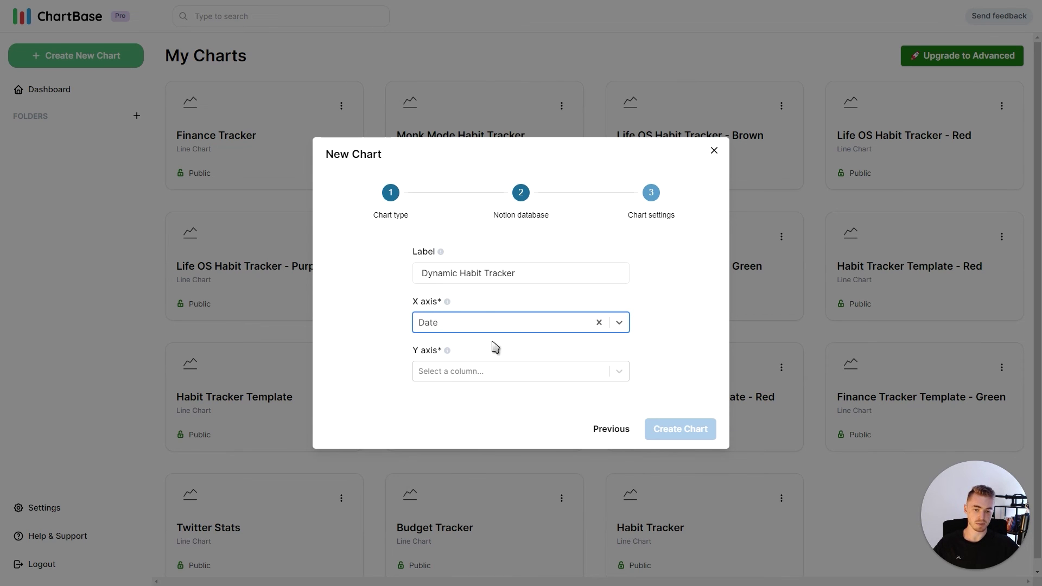
left_click(515, 377)
left_click(464, 435)
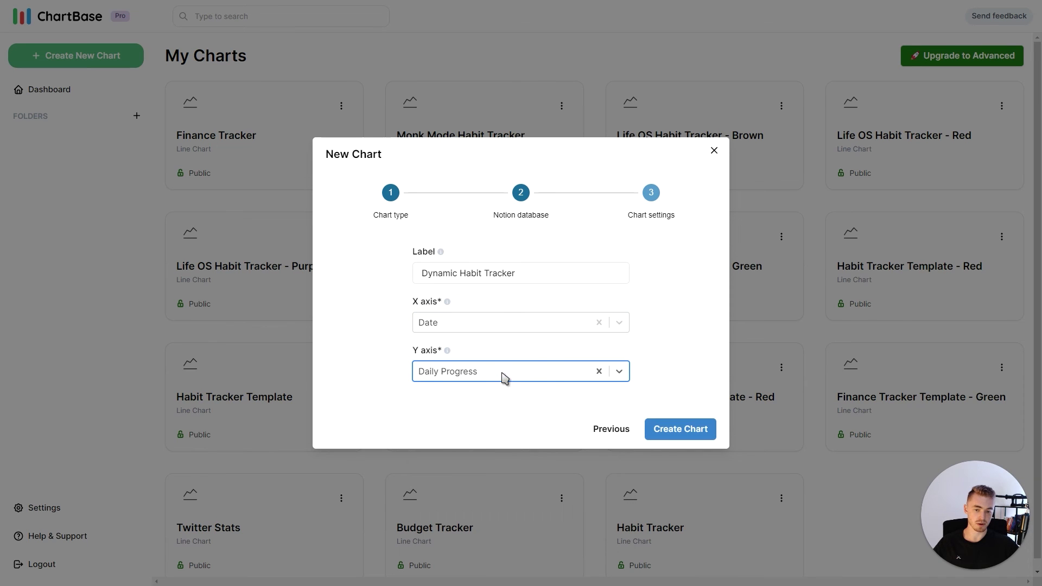
left_click(679, 430)
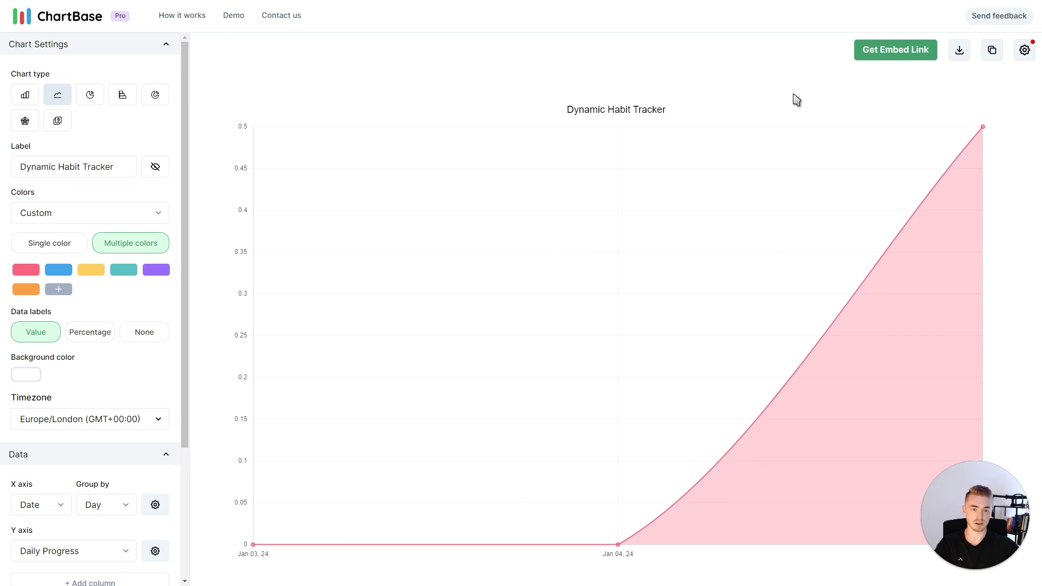
- Hide the chart title, make it single-colour blue, group dates by day, and sort by Date
left_click(155, 166)
left_click(70, 242)
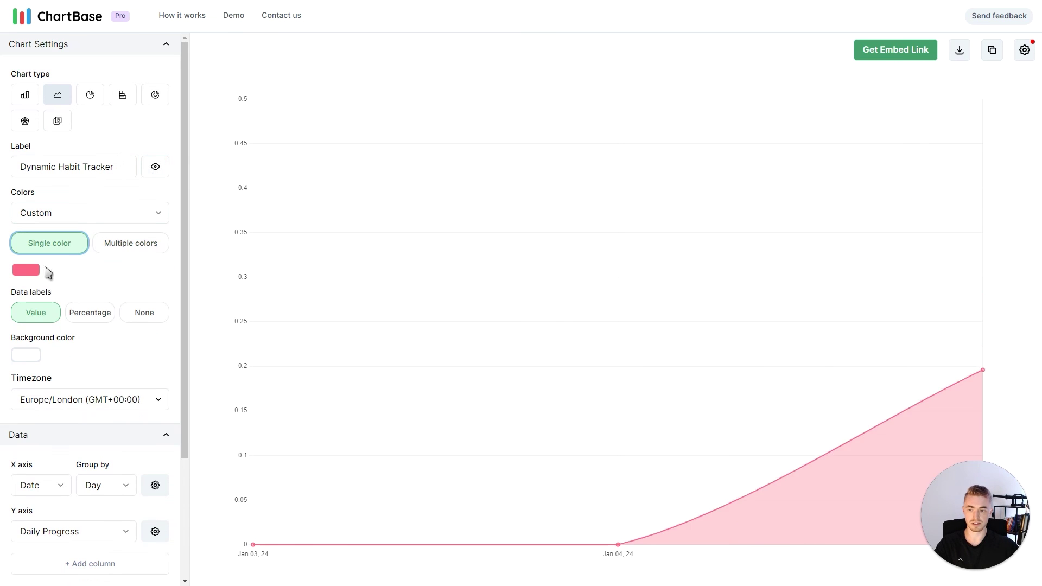
left_click(28, 271)
left_click(34, 427)
scroll(125, 314, "down", 3)
left_click(91, 332)
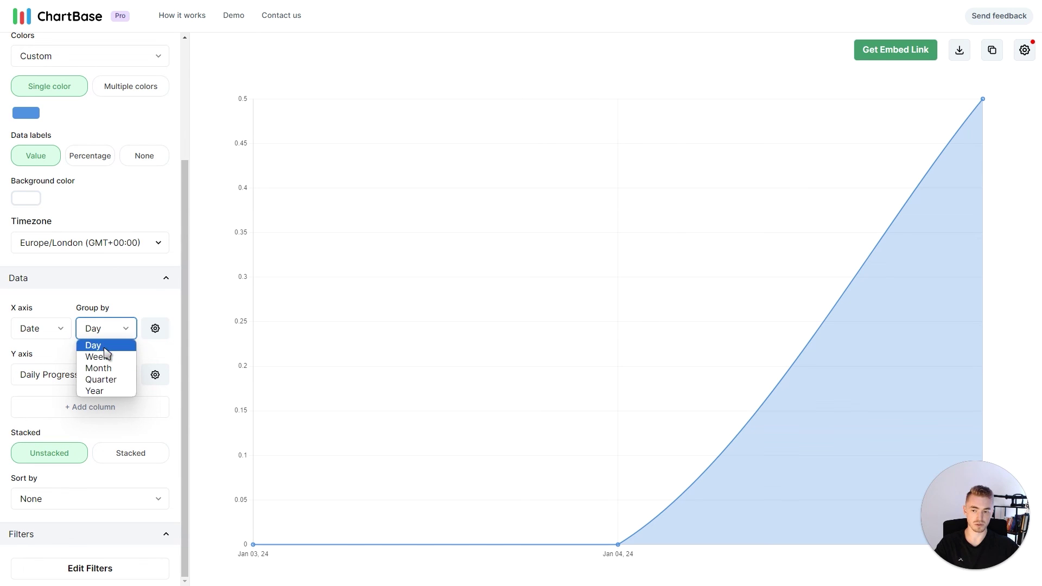
left_click(108, 346)
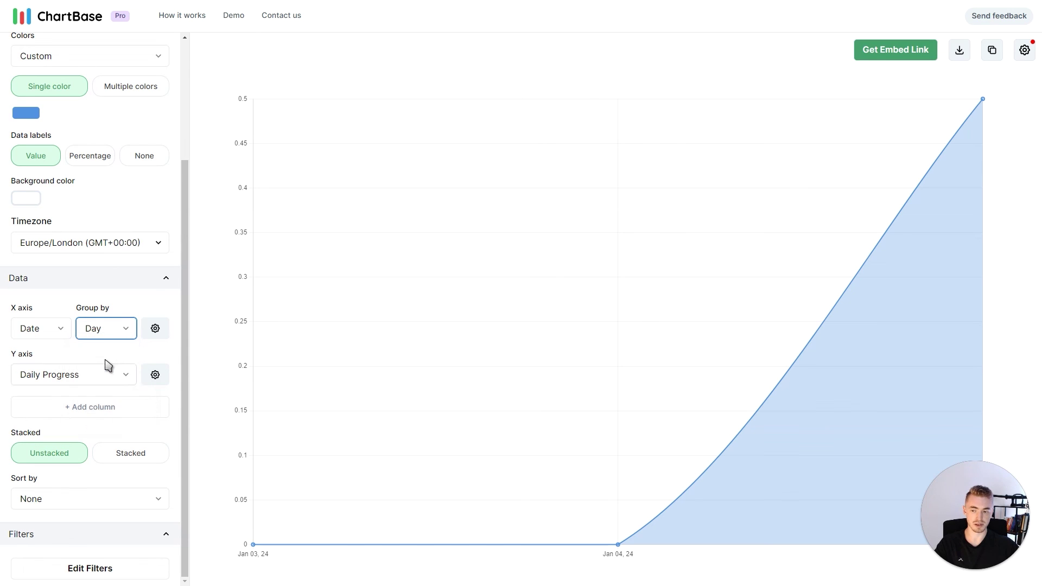
left_click(71, 501)
left_click(48, 538)
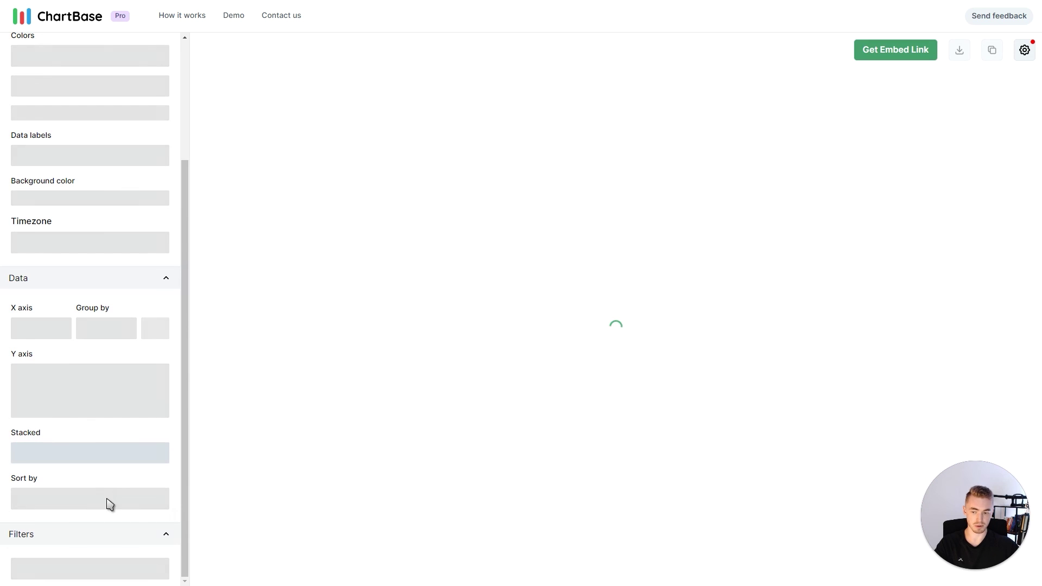
- Copy the chart's public embed link and start a new line on the Notion page
left_click(897, 57)
left_click(1004, 128)
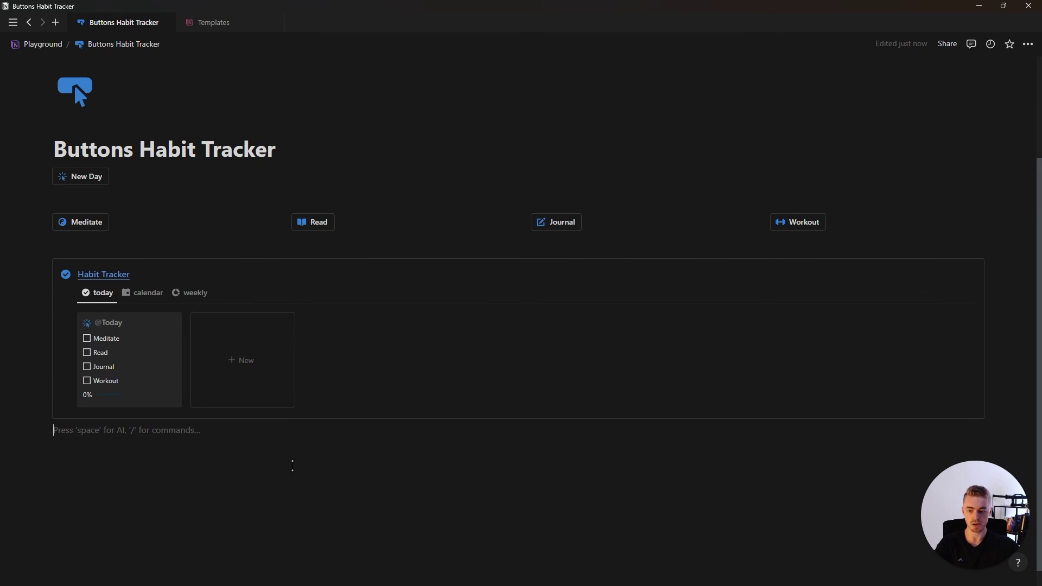
key("Return")
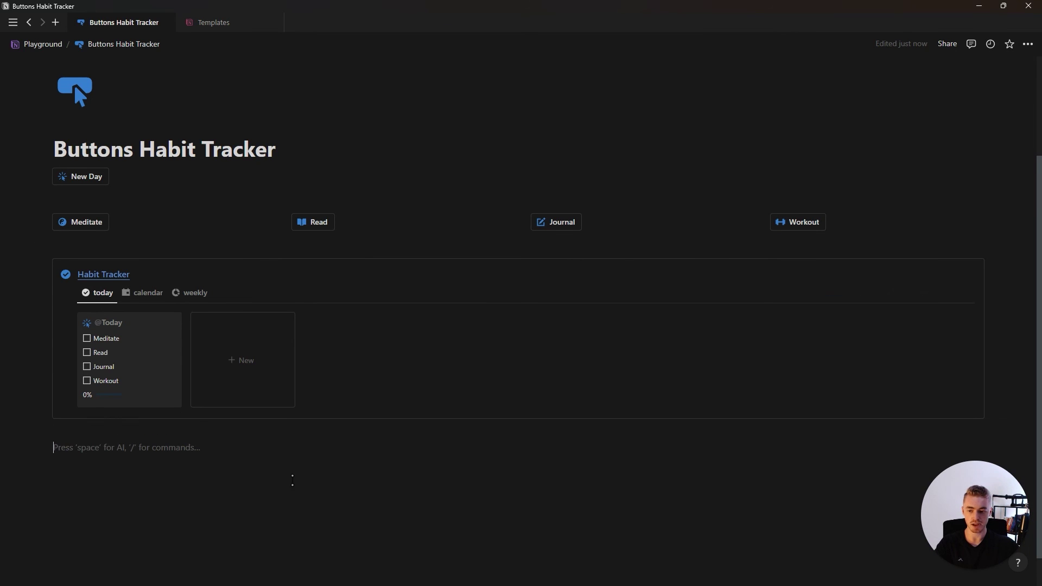
- Paste the ChartBase link and turn it into an embedded chart
key("ctrl+v")
left_click(414, 497)
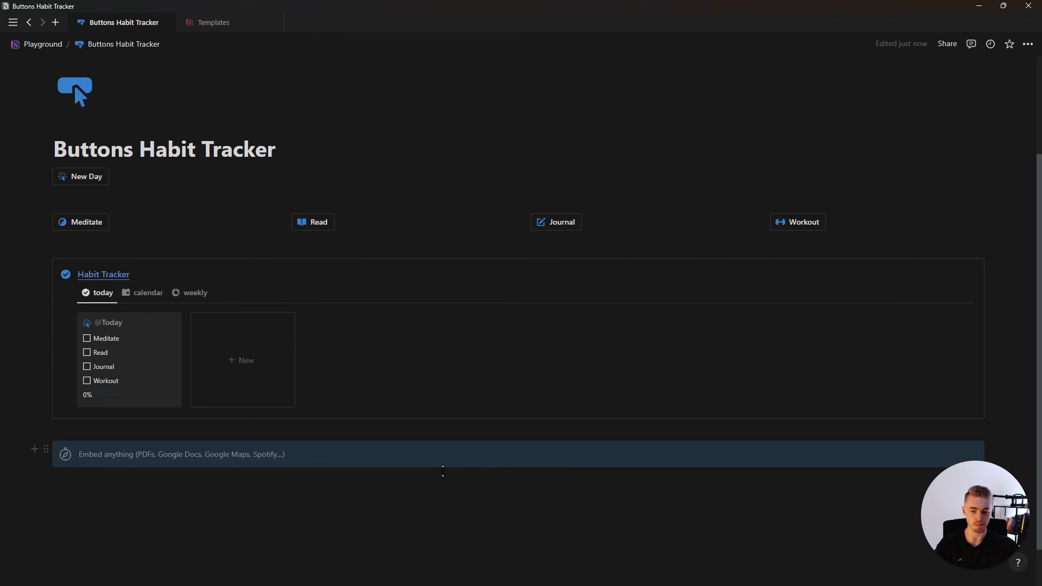
scroll(587, 254, "down", 5)
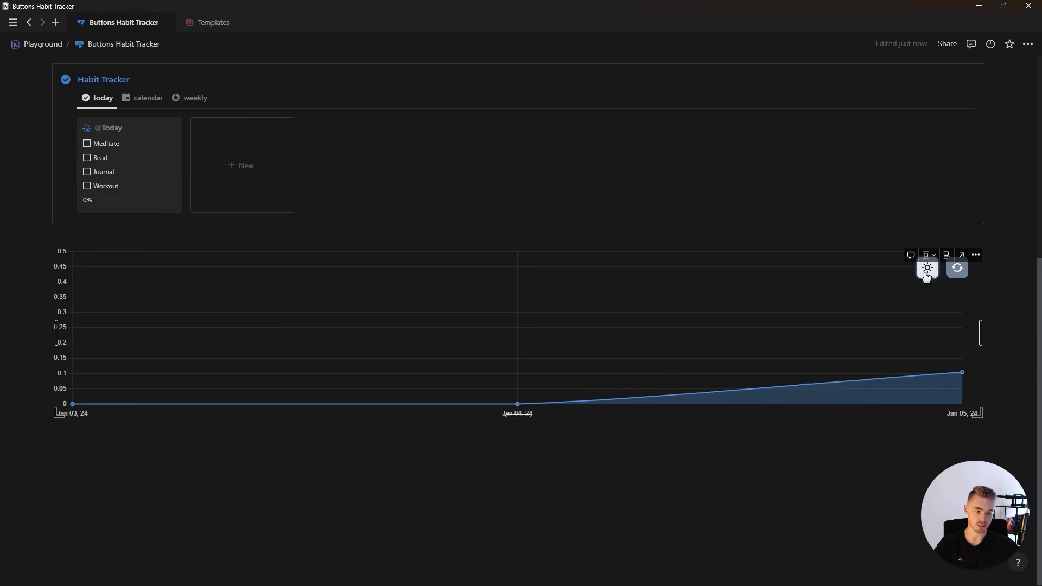
- Add a callout titled 'Chart' in blue text and move the chart embed into it
left_click(572, 241)
type("/")
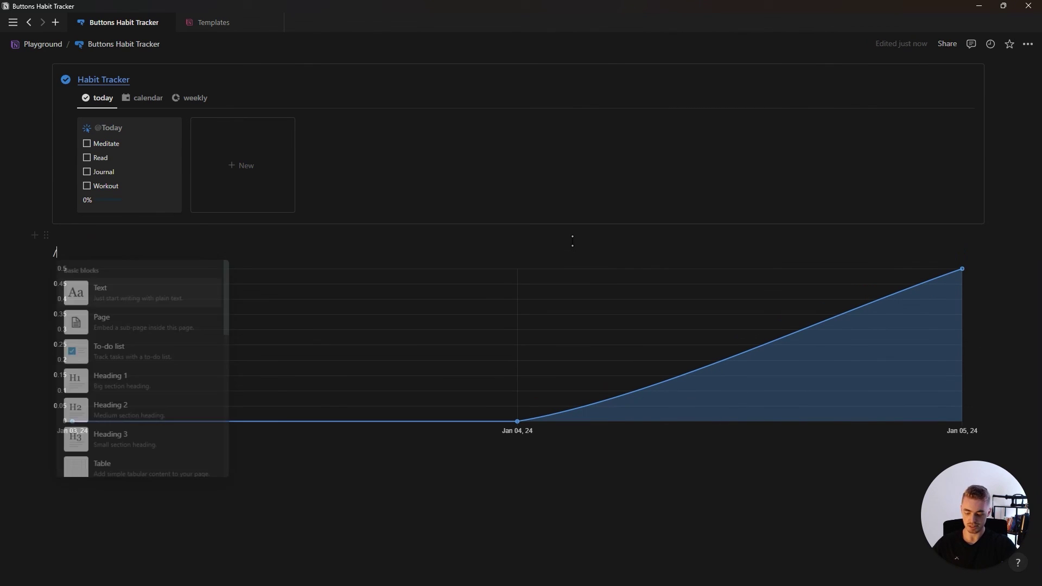
key("BackSpace")
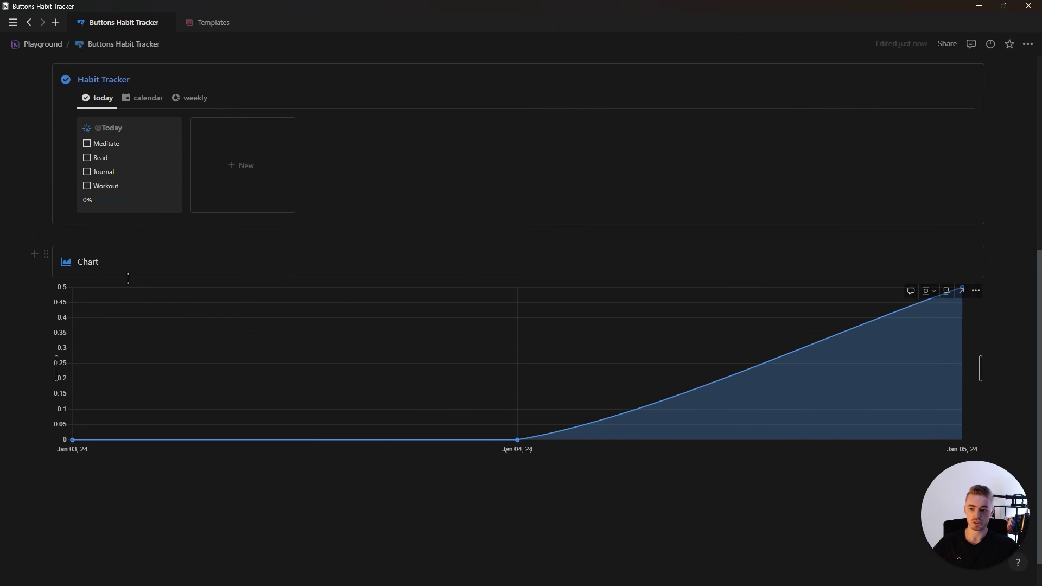
double_click(93, 262)
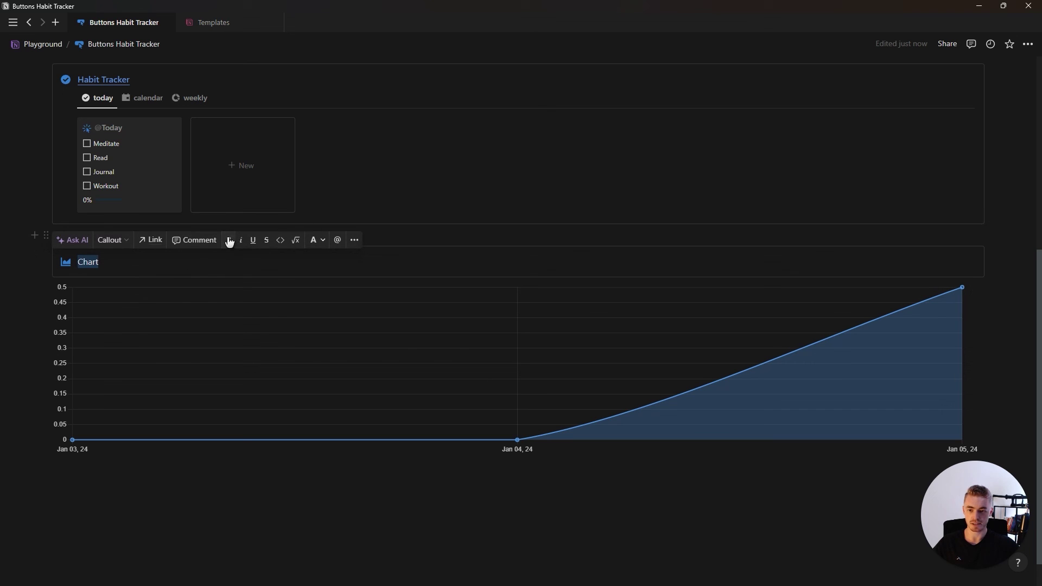
left_click(315, 240)
left_click(307, 355)
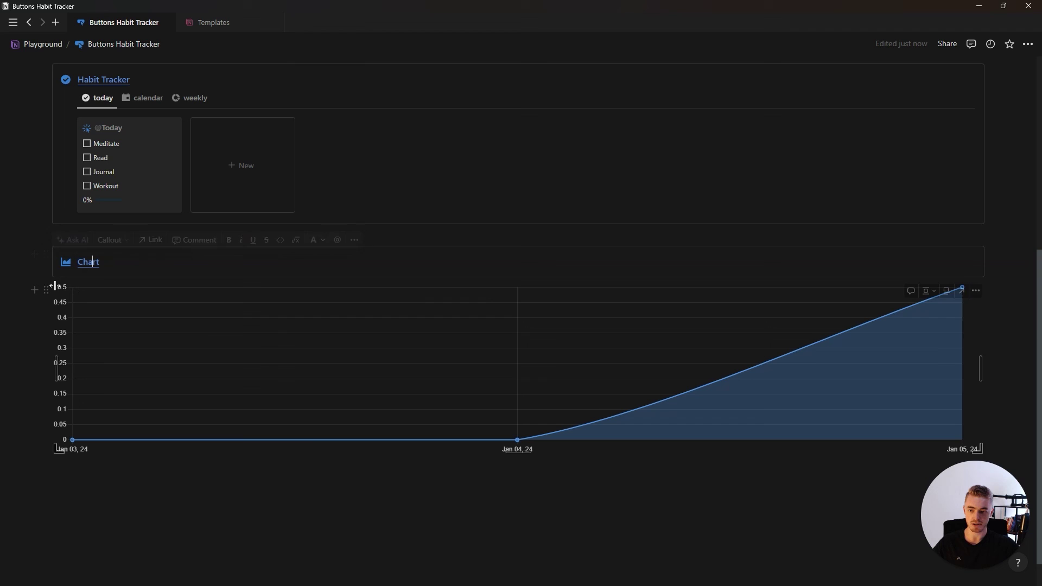
left_click_drag(42, 284, 106, 267)
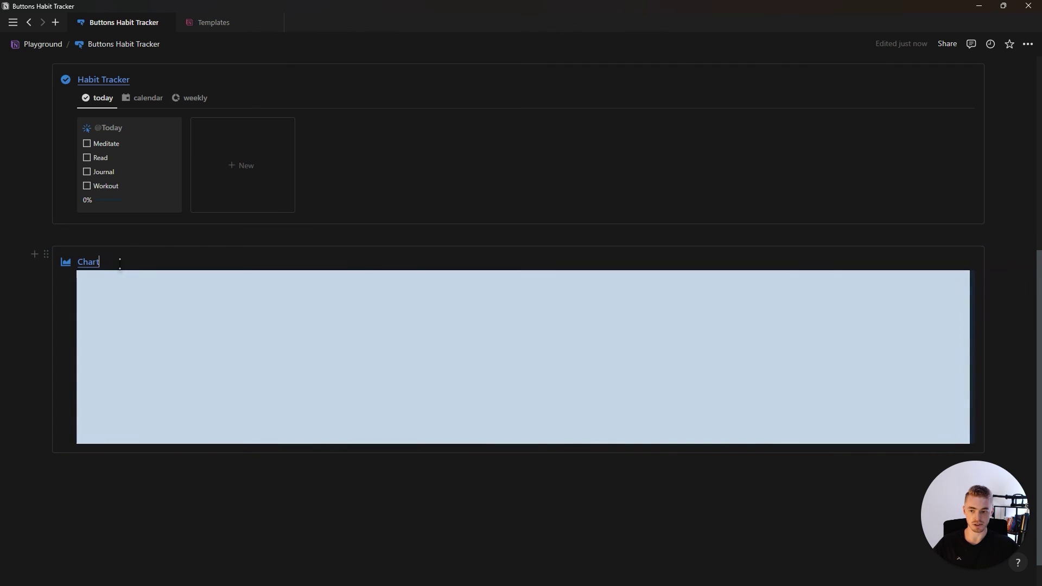
- Mark Read, Journal and Workout done, then refresh the embedded chart
scroll(116, 260, "up", 2)
left_click(315, 81)
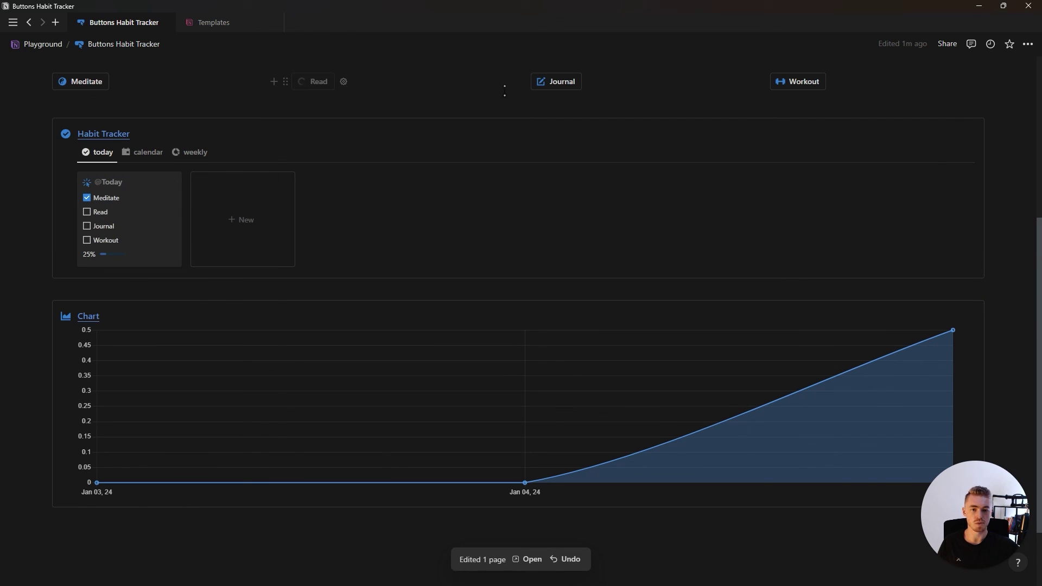
left_click(564, 84)
left_click(798, 84)
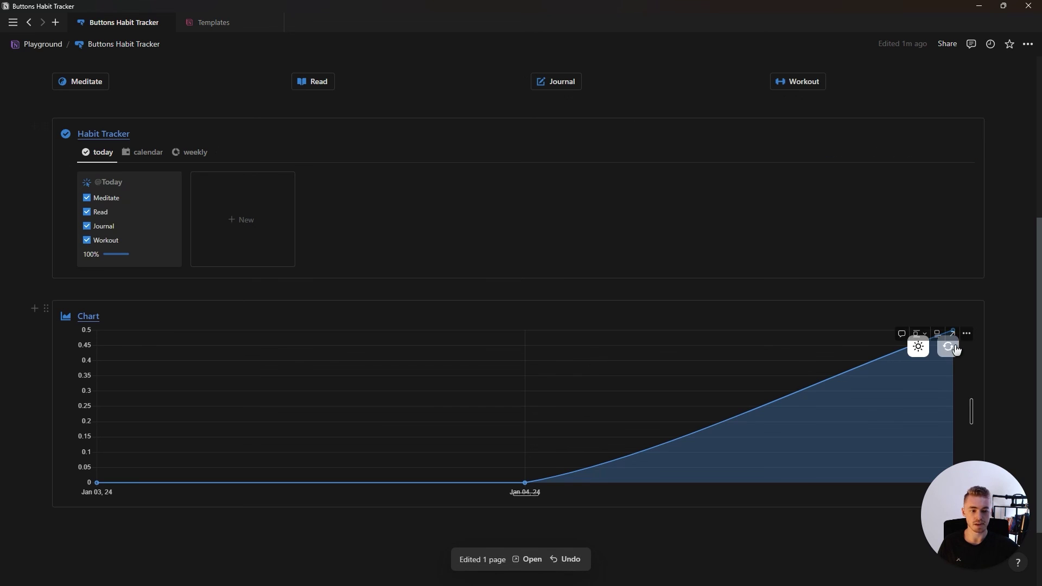
left_click(947, 346)
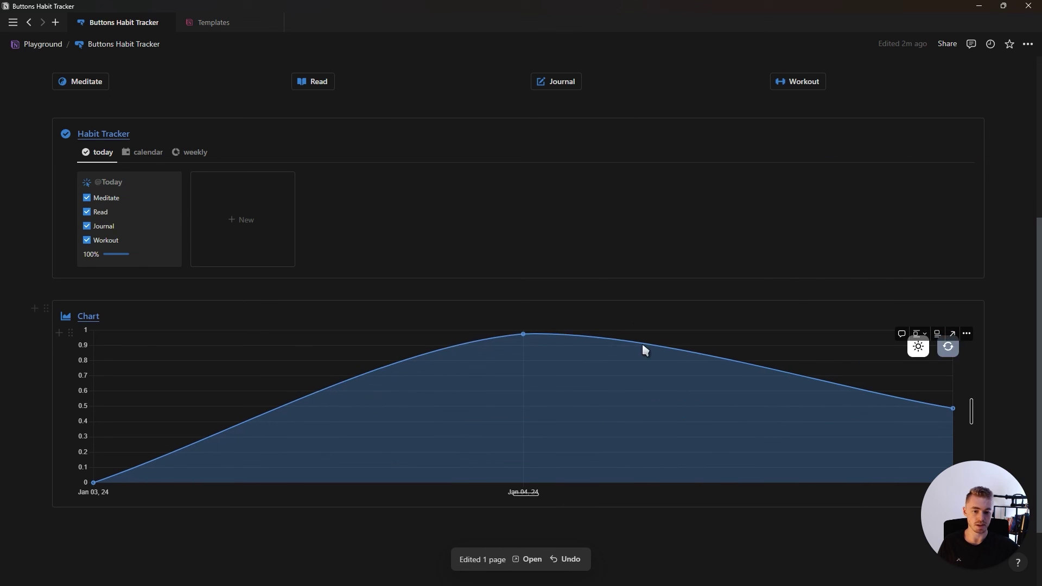
- Place the Chart callout beside the Habit Tracker database
scroll(521, 326, "down", 3)
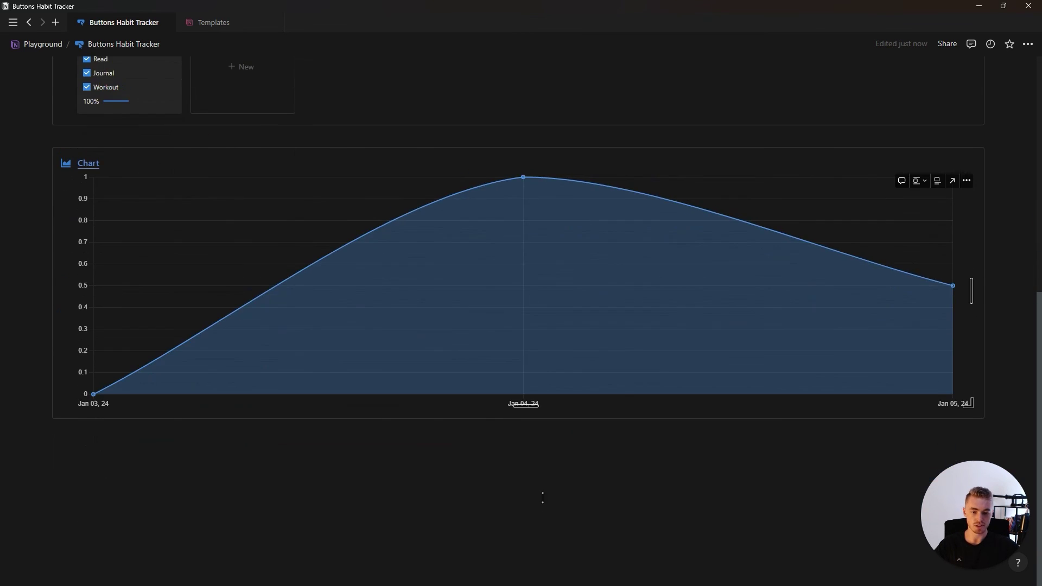
scroll(161, 363, "up", 3)
left_click_drag(46, 318, 1015, 223)
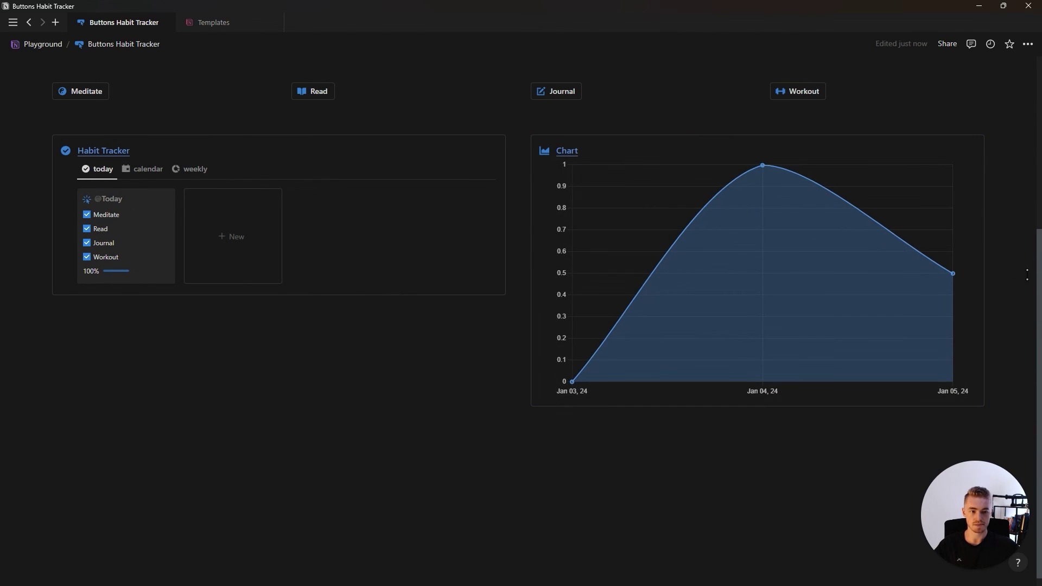